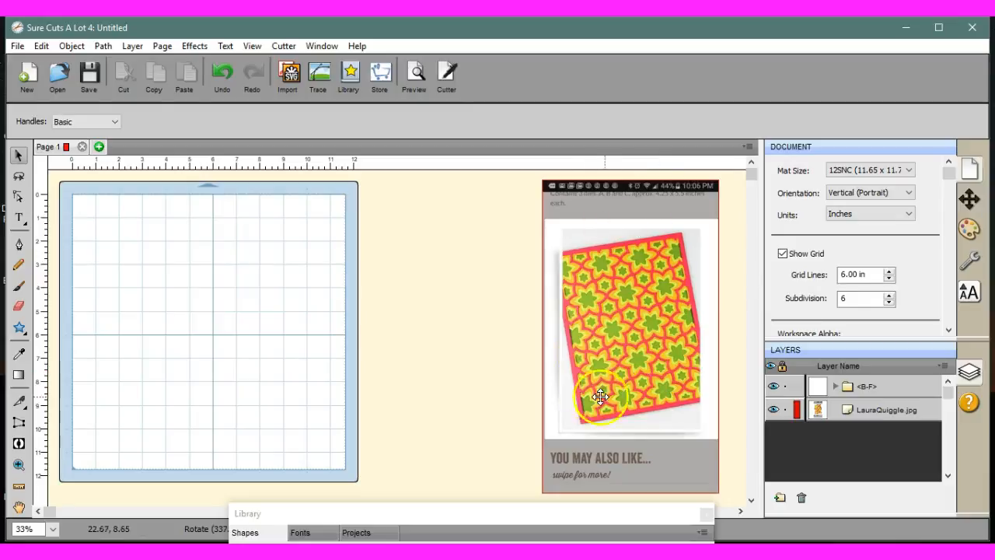
# - Insert the Flower 1 shape from the library's Basic Shapes folder, then move the library window clear of the mat
pyautogui.moveTo(593, 191)
pyautogui.mouseDown()
pyautogui.moveTo(545, 254)
pyautogui.moveTo(573, 195)
pyautogui.moveTo(596, 191)
pyautogui.mouseUp()
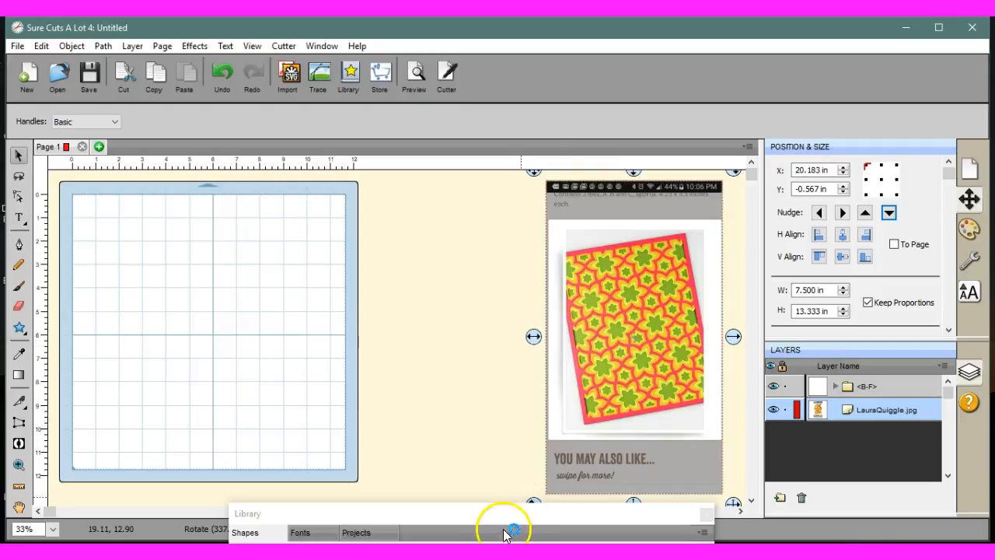
pyautogui.moveTo(504, 519); pyautogui.dragTo(781, 165)
pyautogui.moveTo(775, 350)
pyautogui.doubleClick(718, 266)
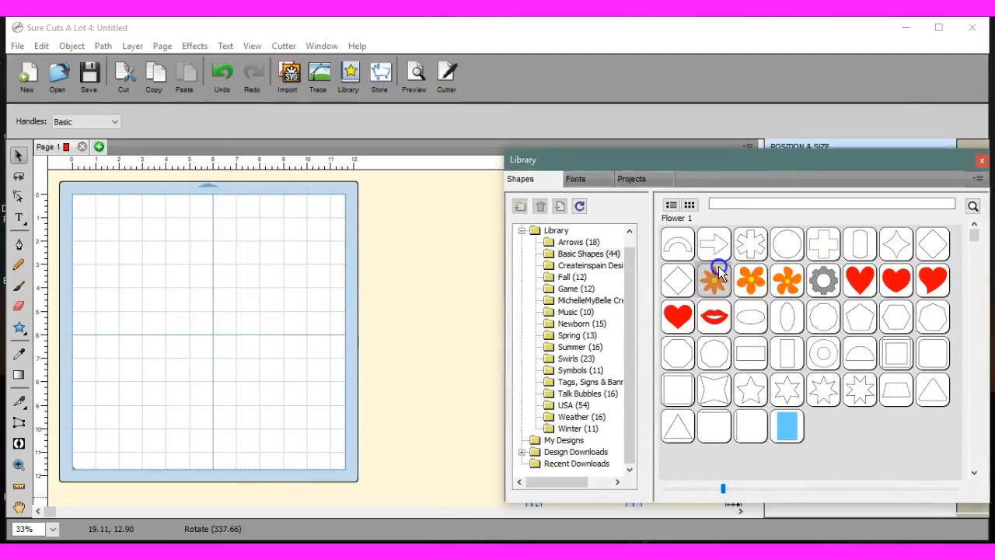
pyautogui.moveTo(721, 243)
pyautogui.moveTo(733, 155); pyautogui.dragTo(766, 459)
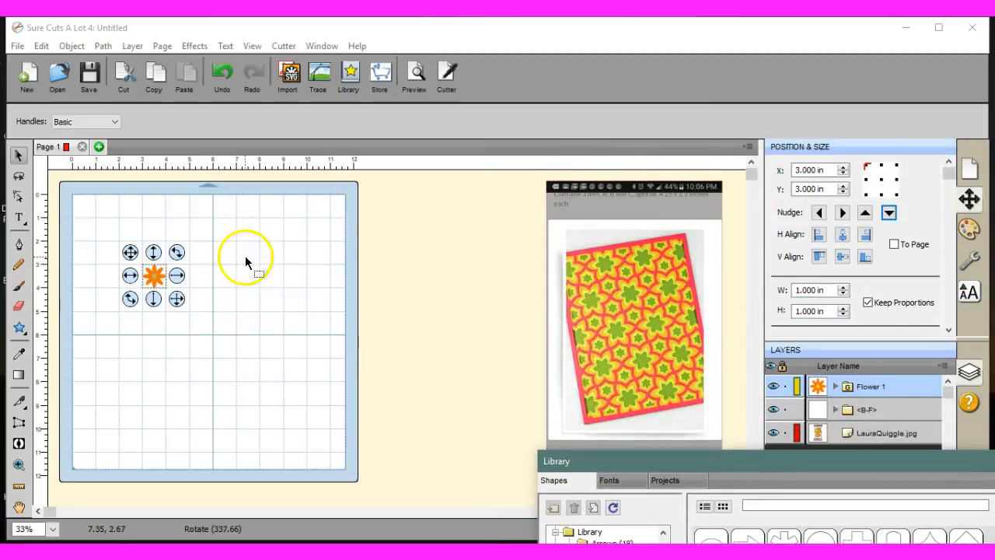
# - Enlarge the flower to about 6.9 by 7.2 in and merge its petals and centre with Union
pyautogui.moveTo(177, 298); pyautogui.dragTo(317, 446)
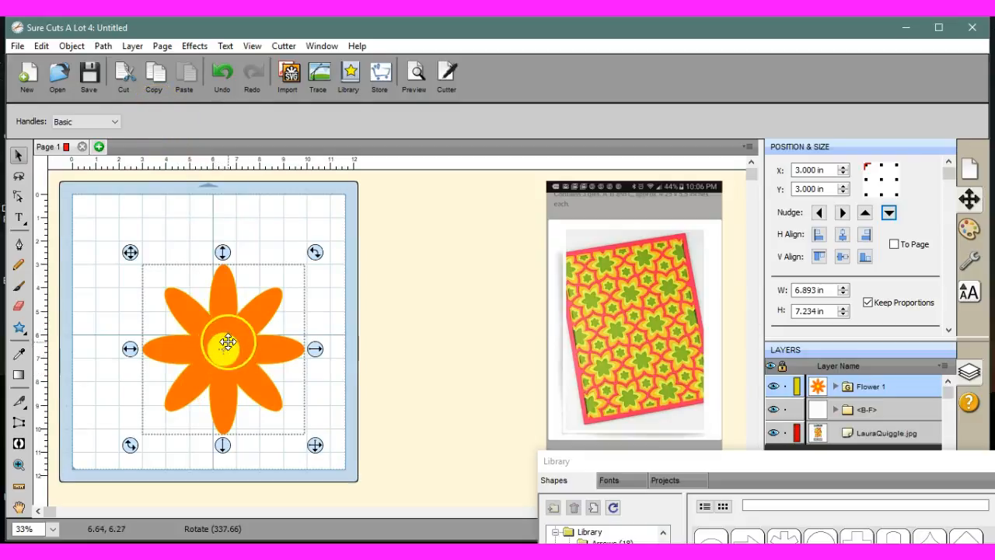
pyautogui.click(103, 46)
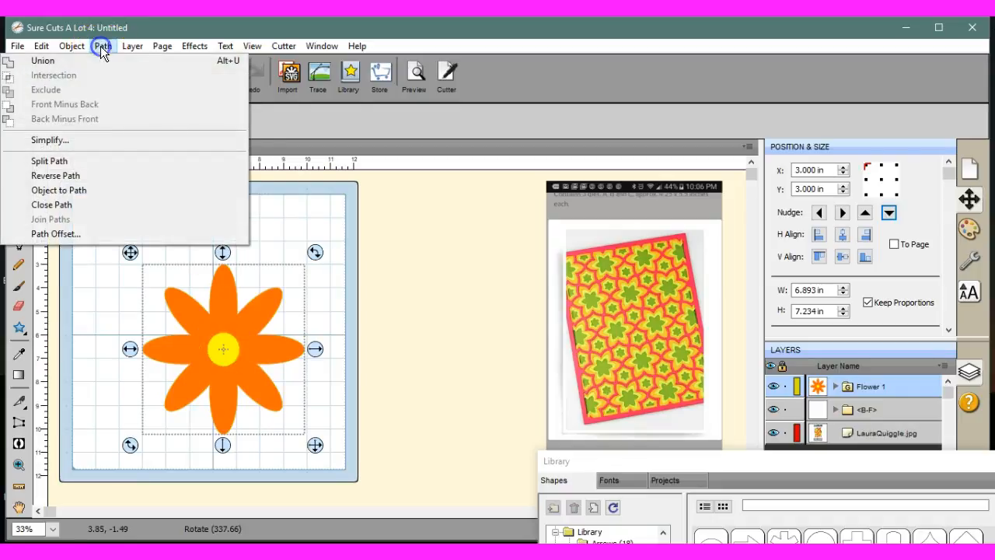
pyautogui.click(100, 65)
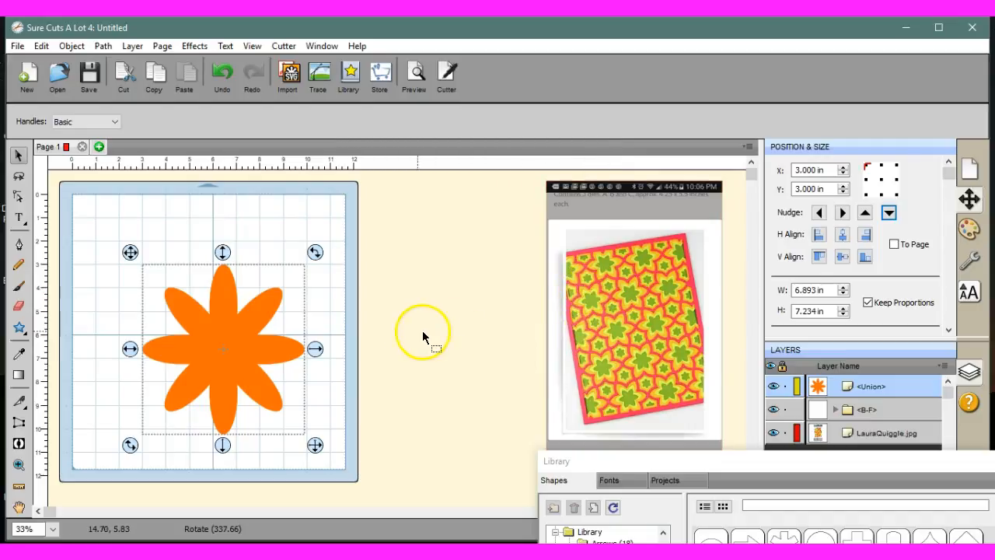
# - Add a Shadow Layer with a size of 0.250 in around the merged flower
pyautogui.click(194, 46)
pyautogui.click(175, 237)
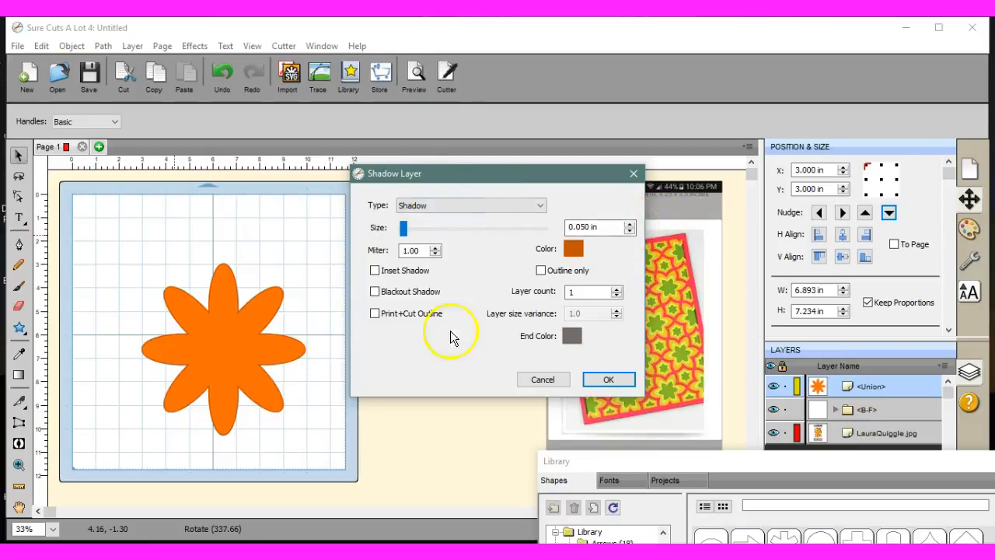
pyautogui.click(629, 224)
pyautogui.click(630, 224)
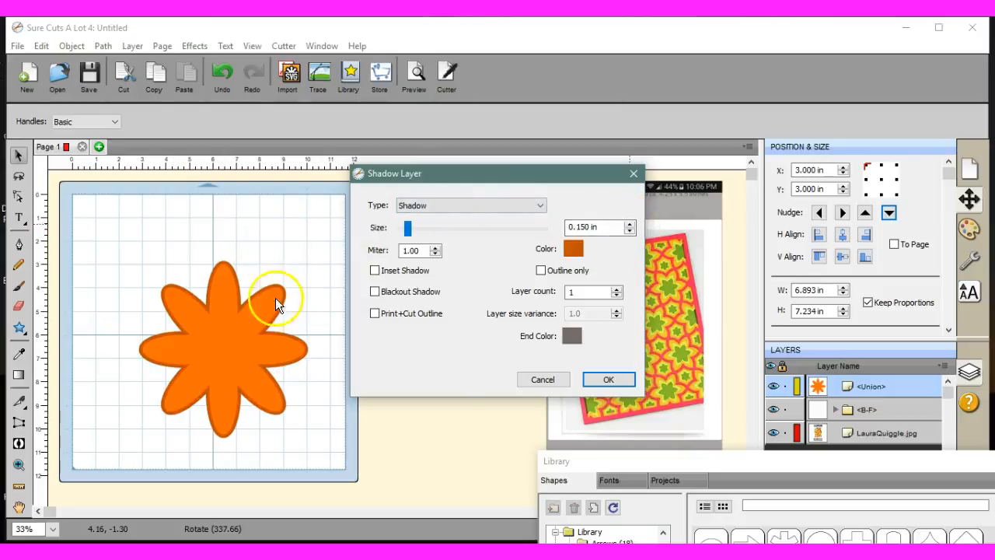
pyautogui.click(631, 224)
pyautogui.click(631, 224)
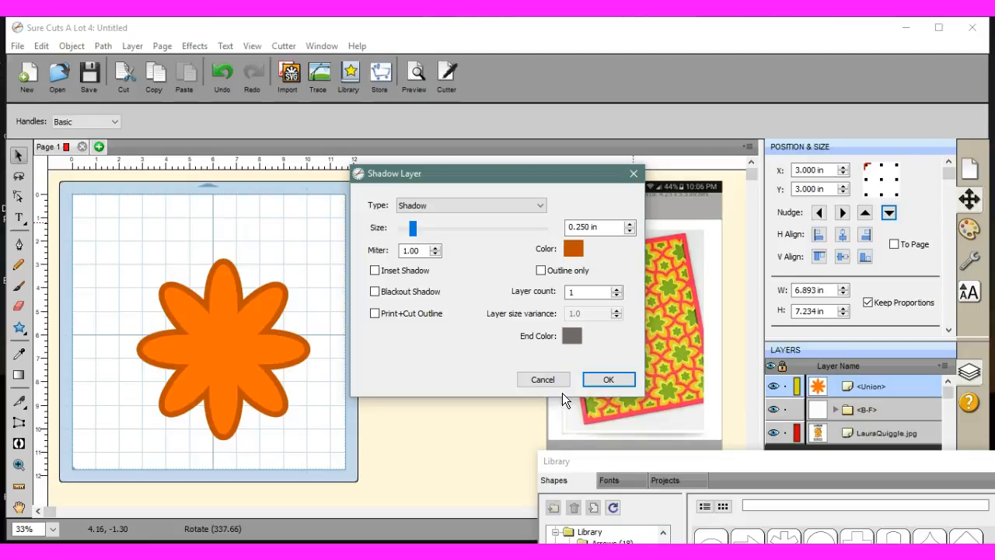
pyautogui.click(611, 379)
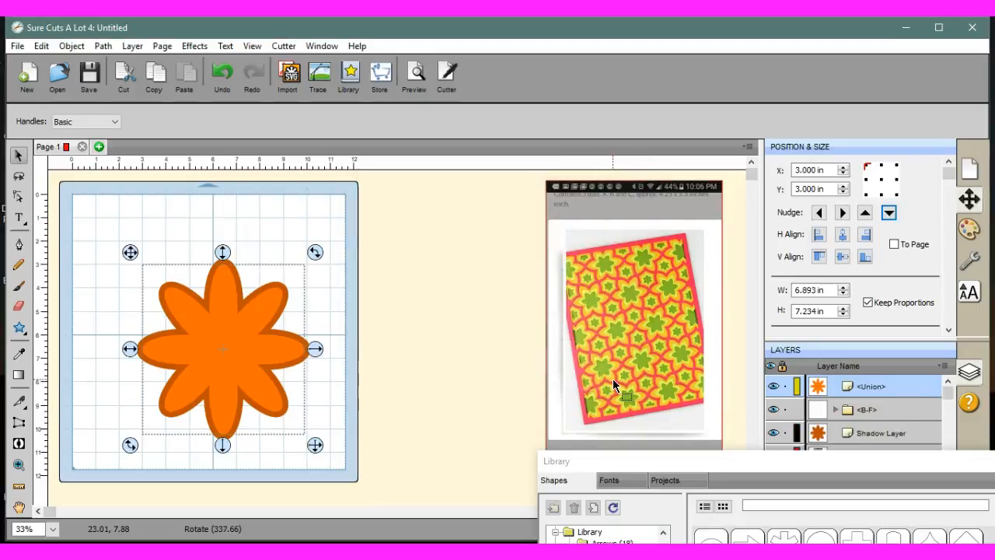
# - Cut the flower out of its shadow with Back Minus Front, leaving a flower outline
pyautogui.click(350, 363)
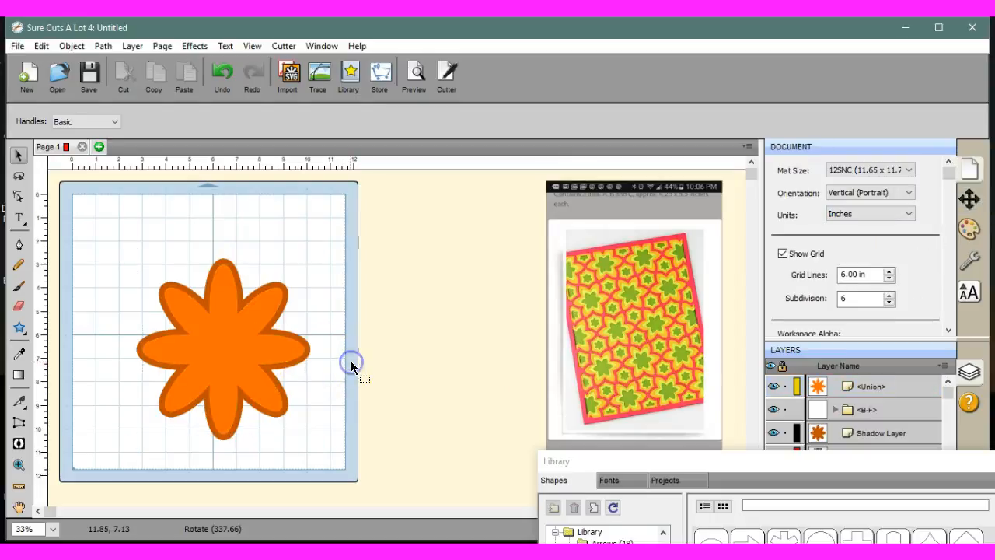
pyautogui.moveTo(83, 221); pyautogui.dragTo(346, 464)
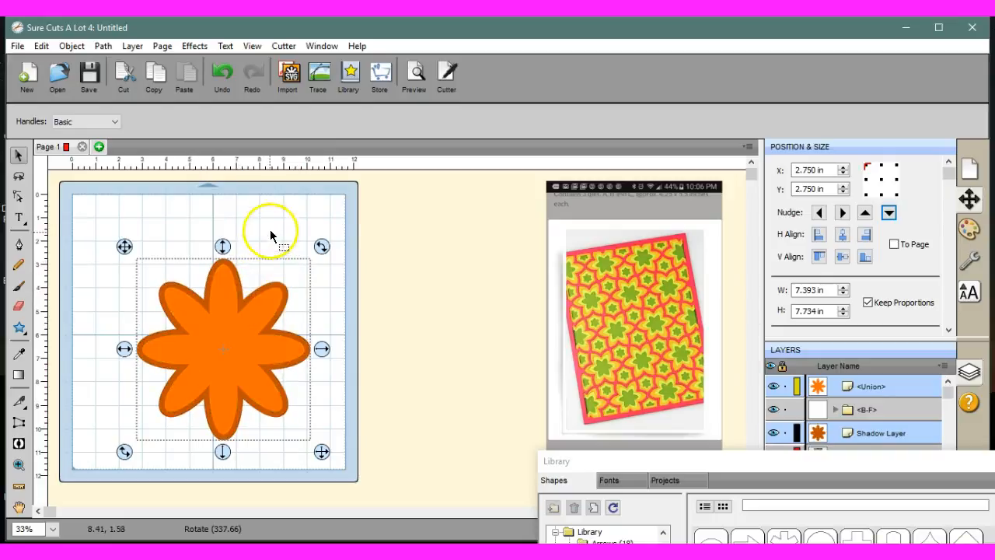
pyautogui.click(101, 45)
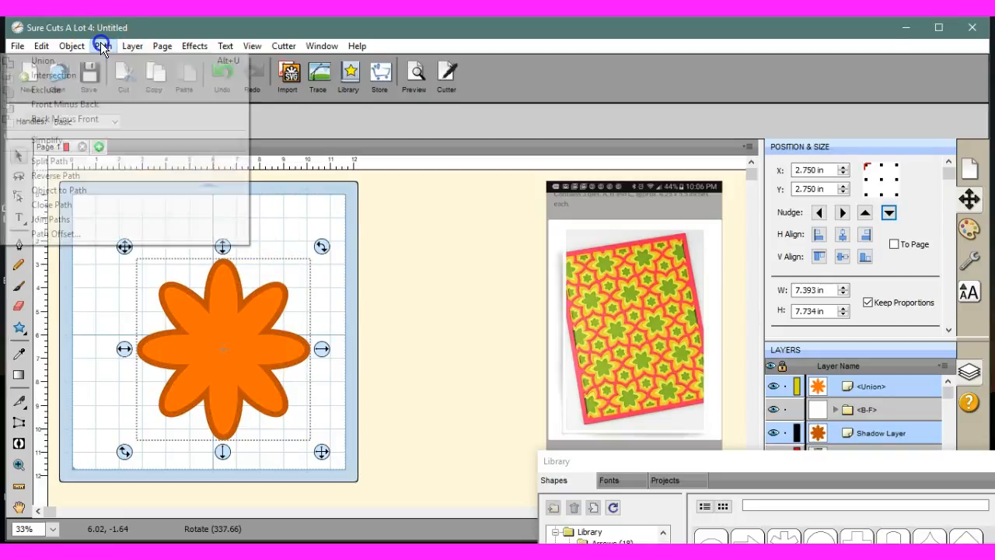
pyautogui.click(93, 120)
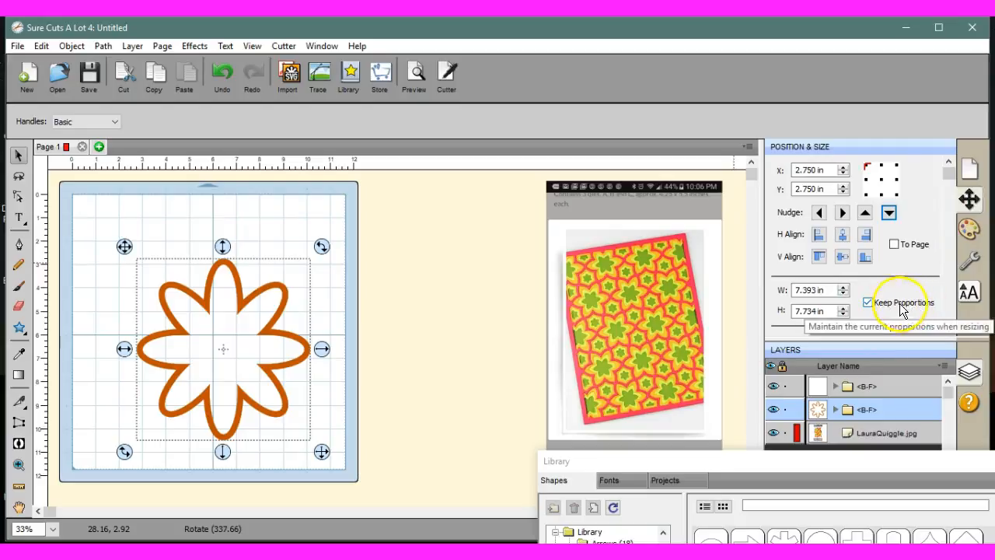
# - Reduce the flower outline proportionally to a width of 1.890 in
pyautogui.click(843, 294)
pyautogui.click(844, 294)
pyautogui.moveTo(843, 293); pyautogui.dragTo(843, 294)
pyautogui.click(843, 293)
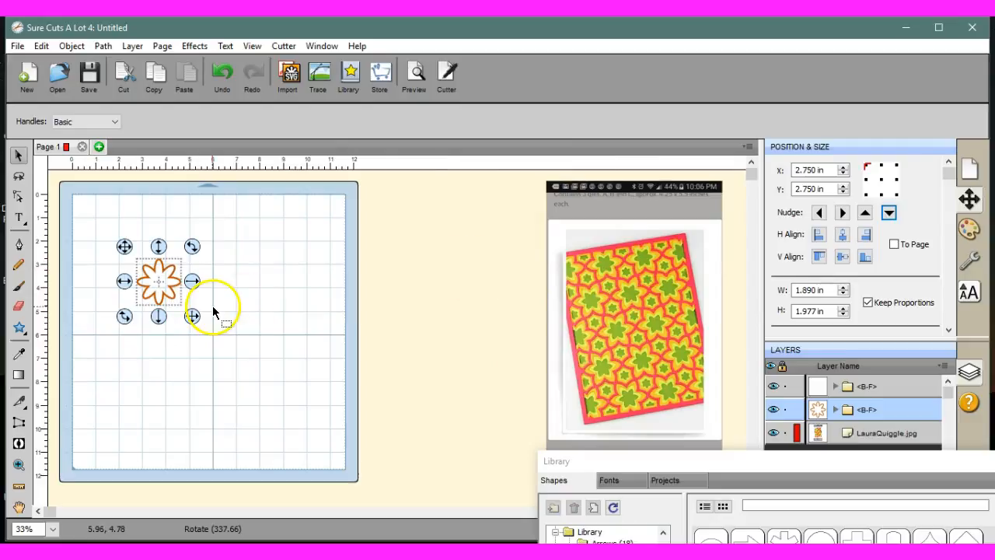
# - Move the small flower outline into the upper-left corner of the mat and nudge it against the edges
pyautogui.click(123, 252)
pyautogui.moveTo(122, 251); pyautogui.dragTo(65, 195)
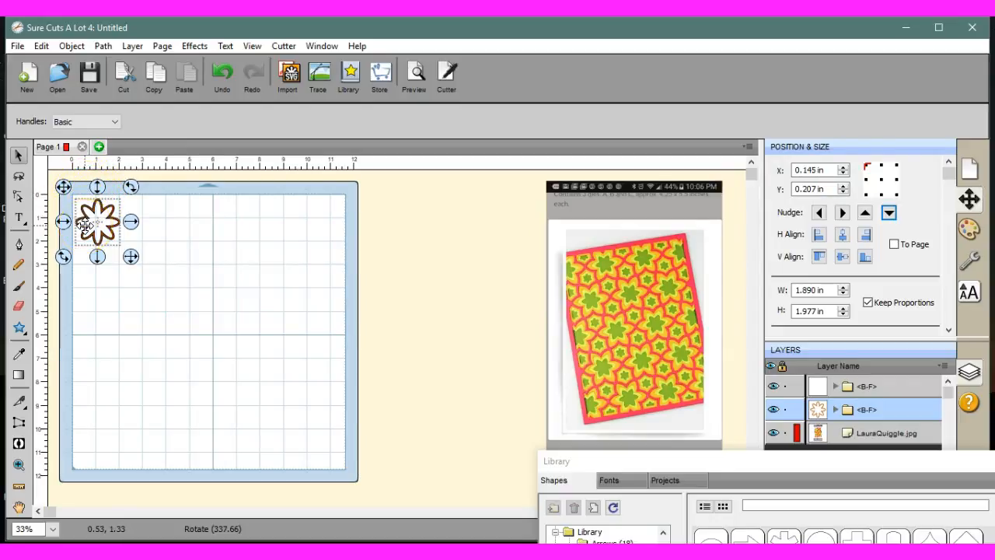
pyautogui.press('Up')
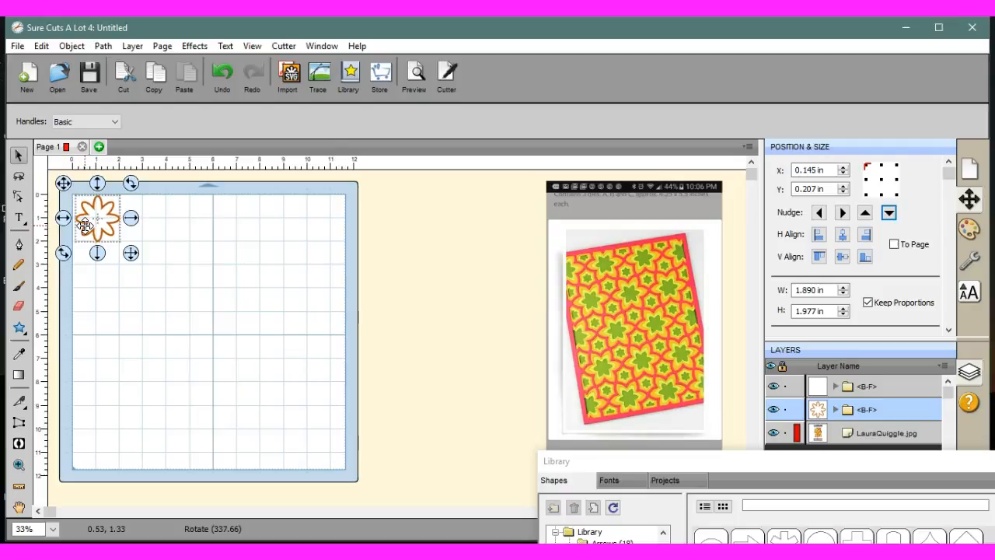
pyautogui.press('Left')
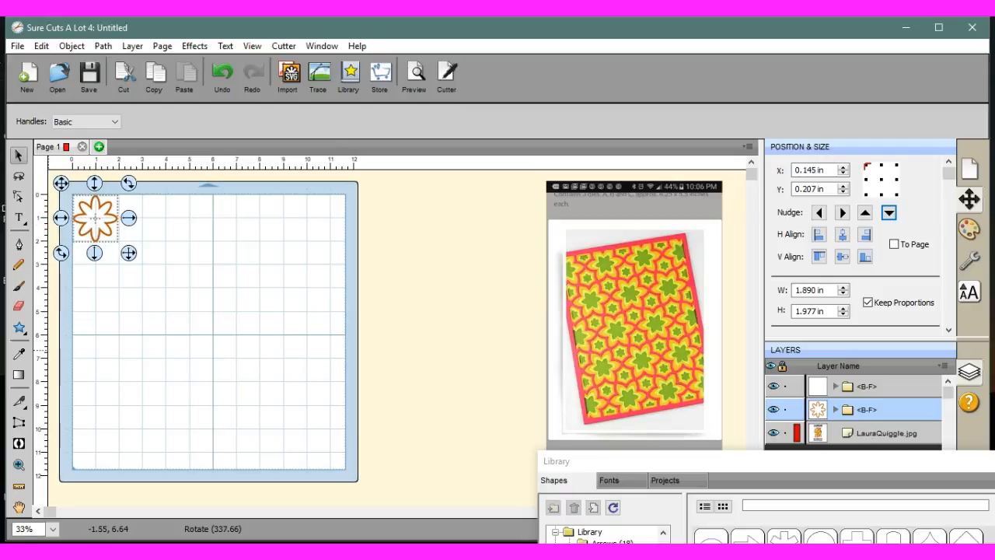
pyautogui.click(36, 513)
# - Set up a duplication of the flower outline with 4 columns and a horizontal spacing of -0.1 in
pyautogui.click(71, 46)
pyautogui.click(85, 211)
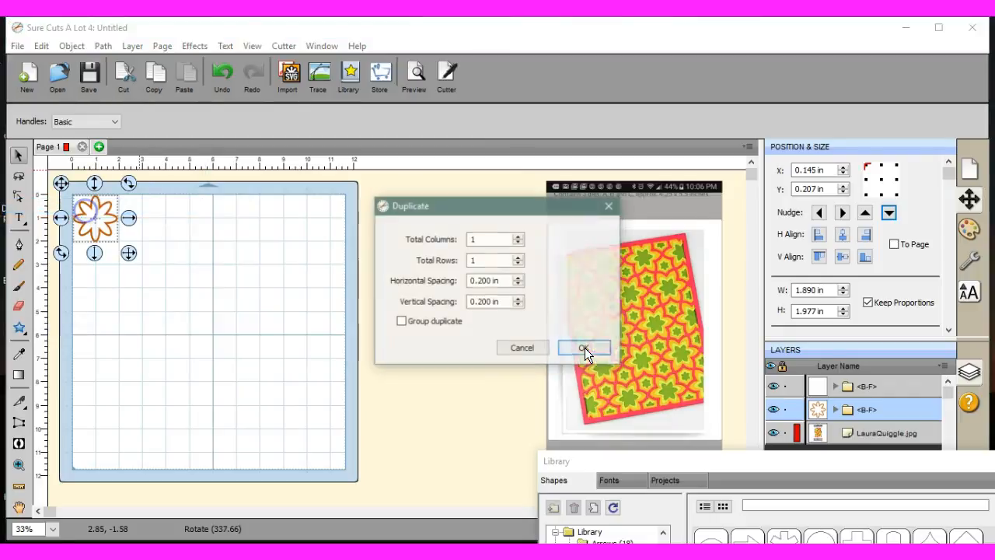
pyautogui.click(519, 235)
pyautogui.click(519, 235)
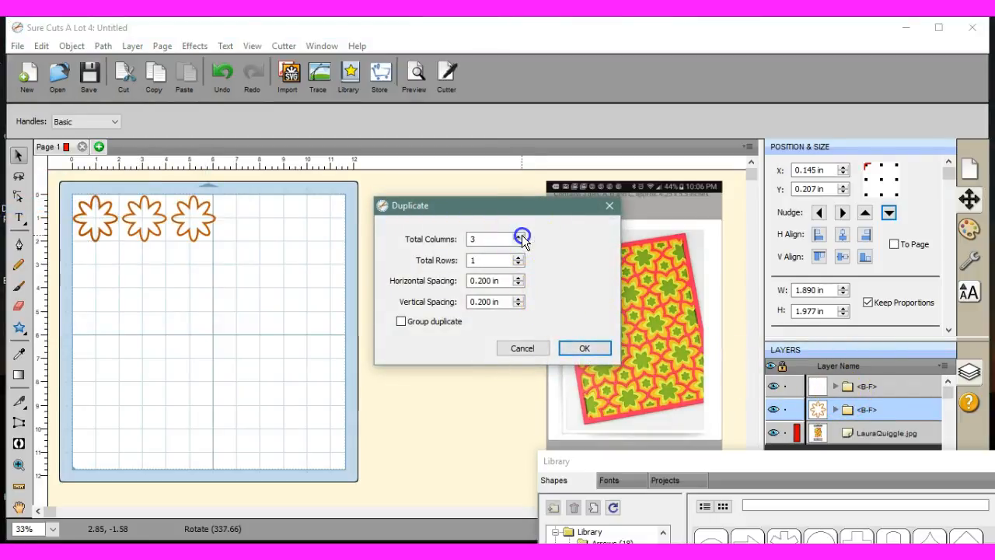
pyautogui.click(519, 235)
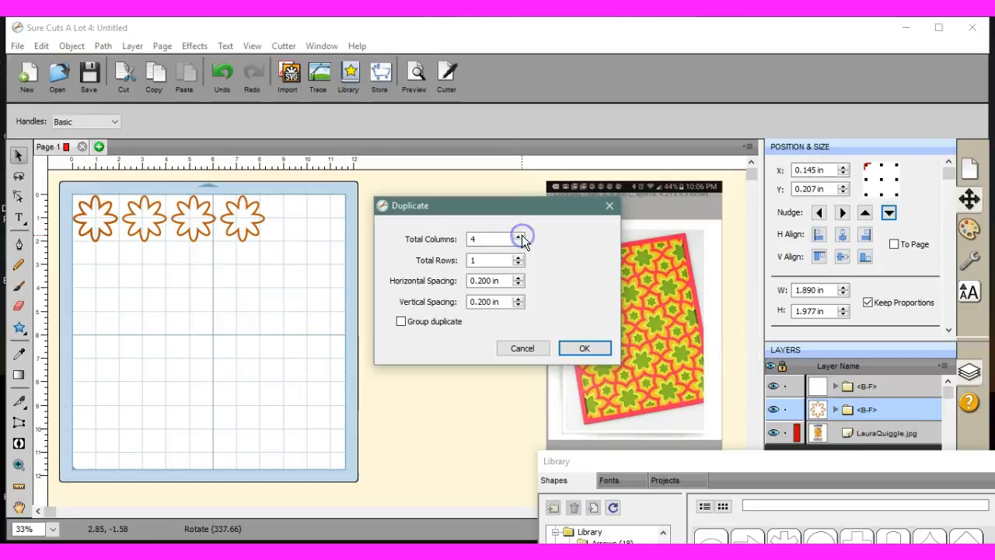
pyautogui.click(518, 285)
pyautogui.click(517, 286)
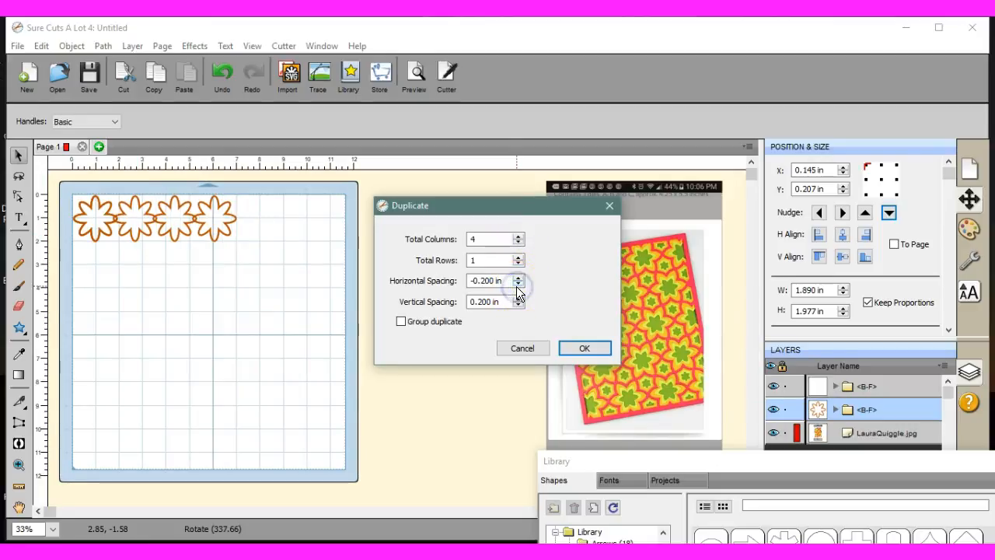
pyautogui.click(492, 280)
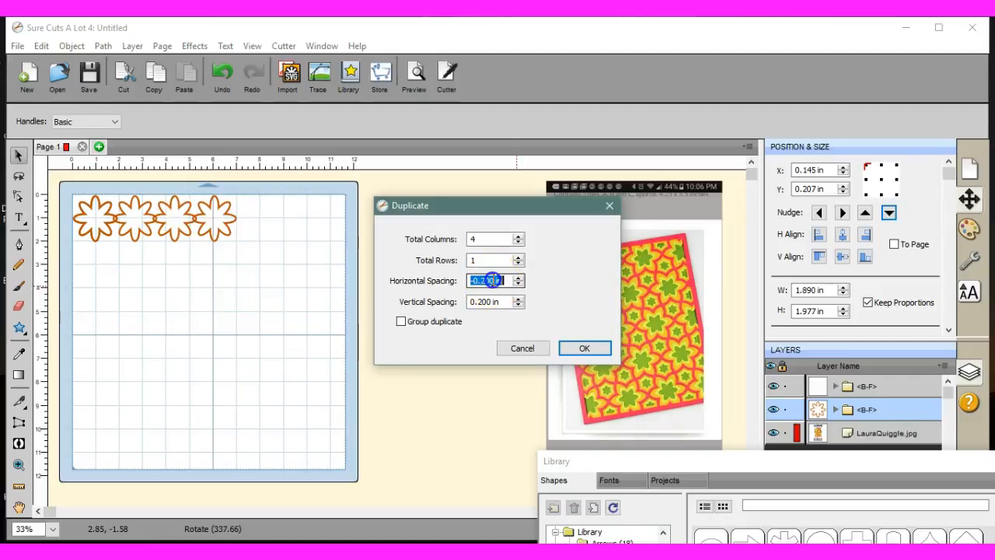
pyautogui.click(492, 281)
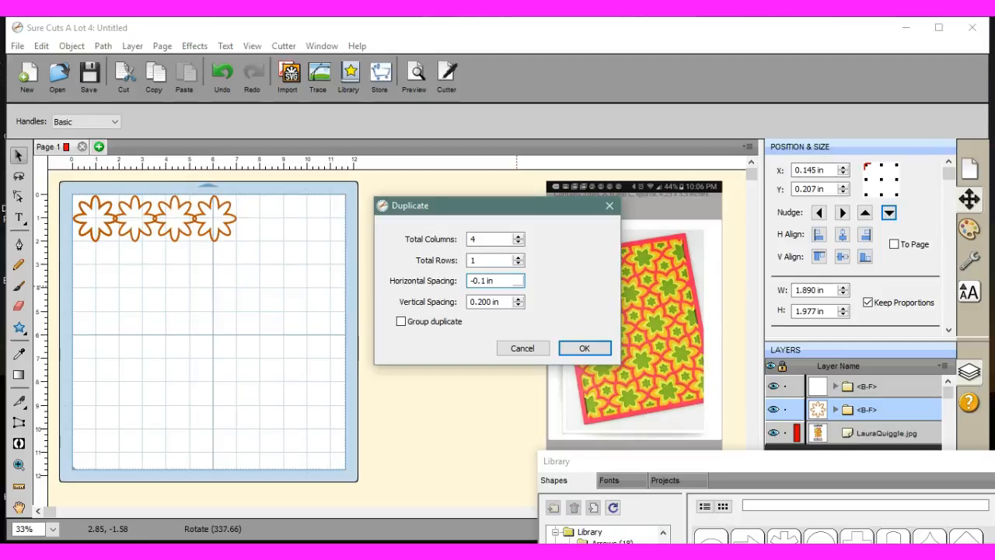
# - Set the vertical spacing to -0.100 in and the total rows to 4, then create the duplicates
pyautogui.click(519, 305)
pyautogui.click(489, 301)
pyautogui.doubleClick(489, 301)
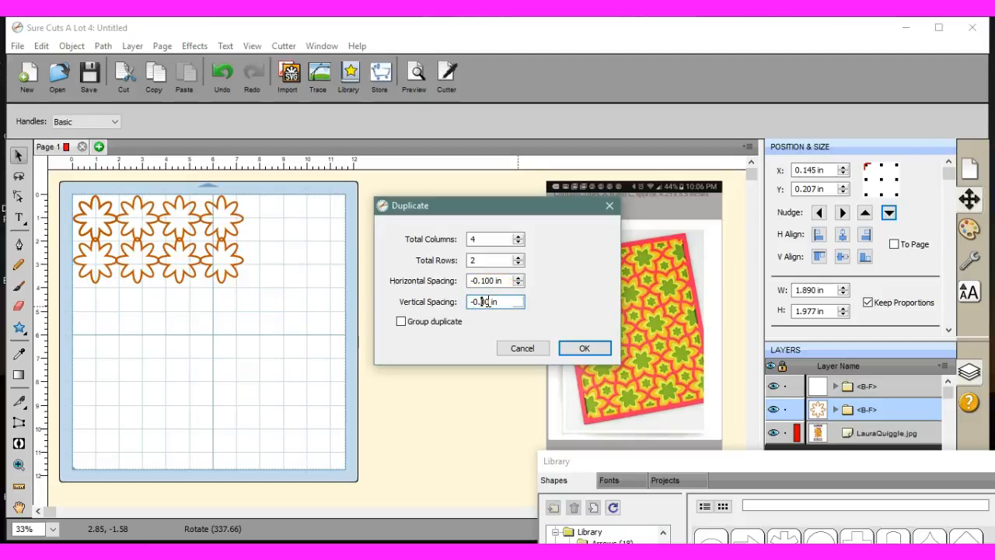
pyautogui.press('Tab')
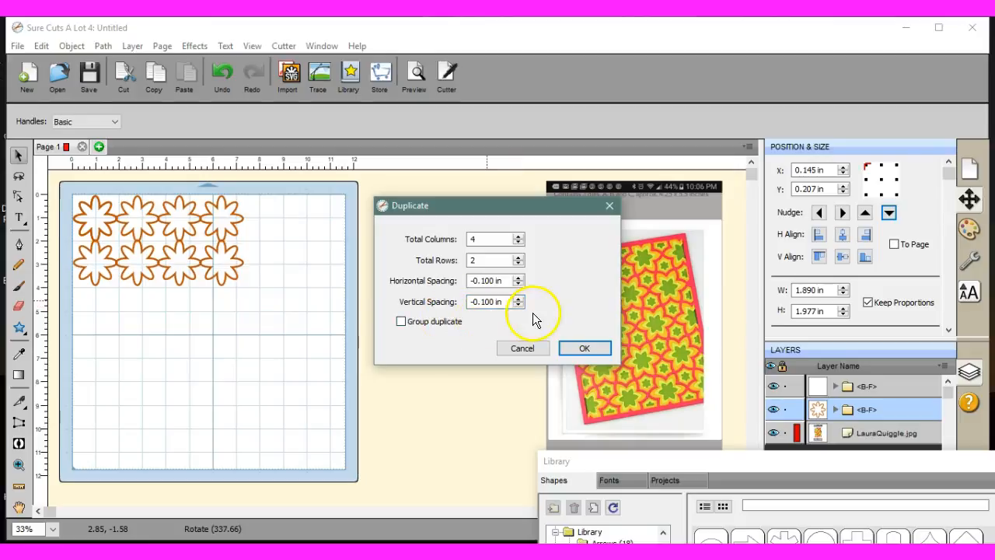
pyautogui.click(518, 257)
pyautogui.click(519, 258)
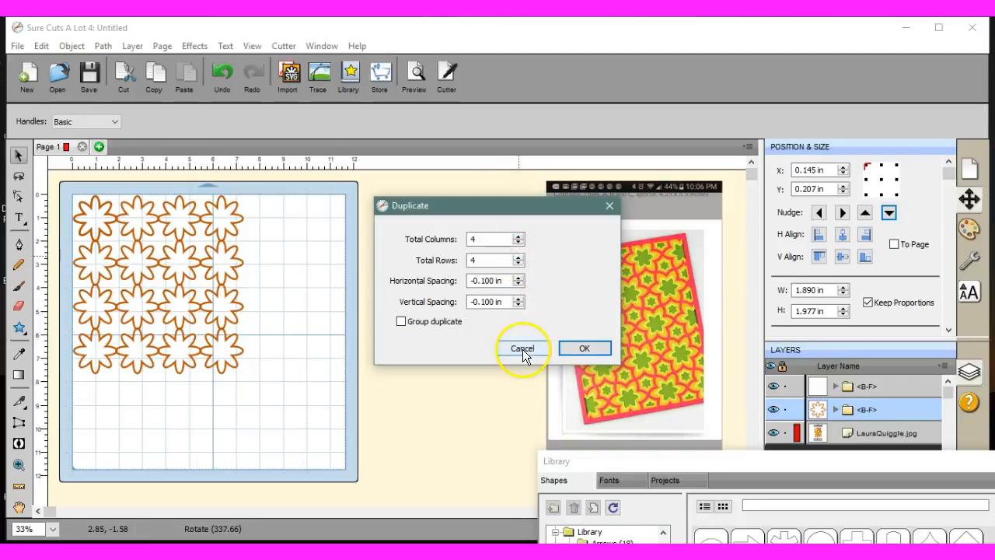
pyautogui.click(585, 348)
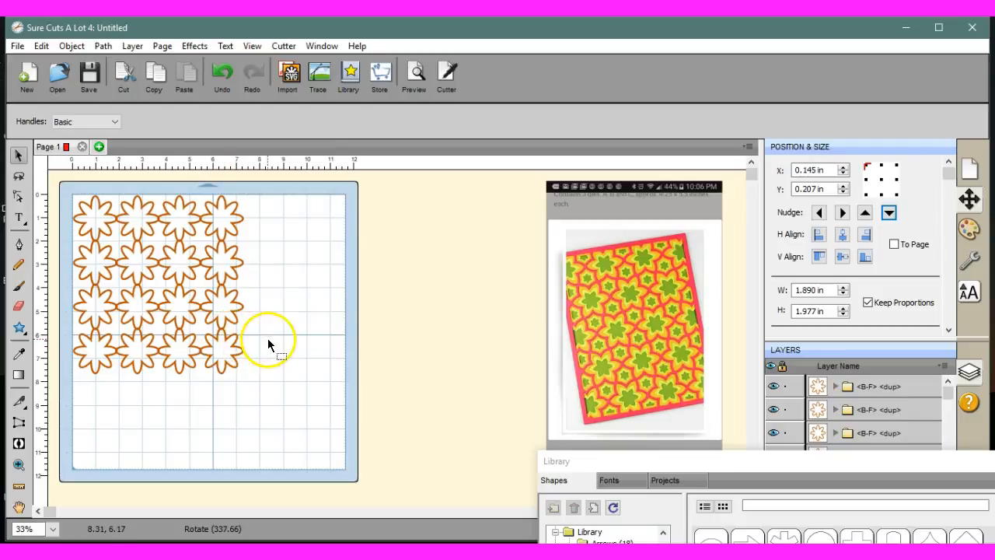
pyautogui.moveTo(58, 184); pyautogui.dragTo(296, 391)
pyautogui.click(304, 345)
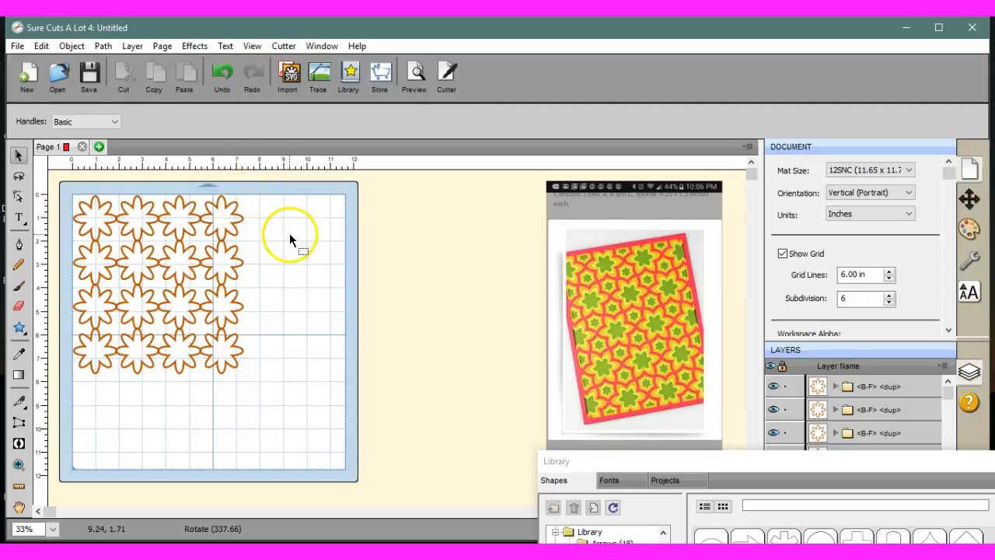
pyautogui.moveTo(232, 208); pyautogui.dragTo(322, 223)
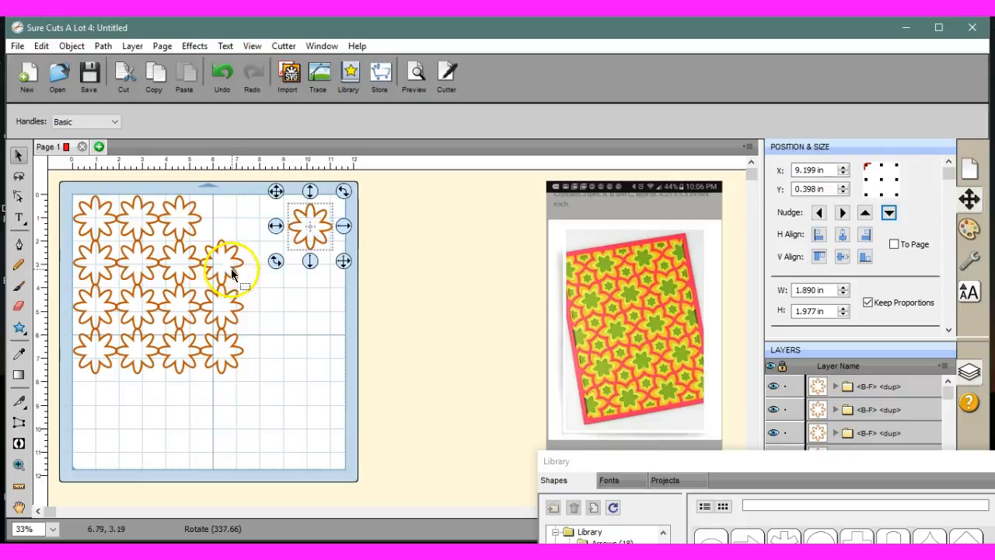
pyautogui.moveTo(231, 268); pyautogui.dragTo(307, 280)
pyautogui.moveTo(329, 239); pyautogui.dragTo(333, 253)
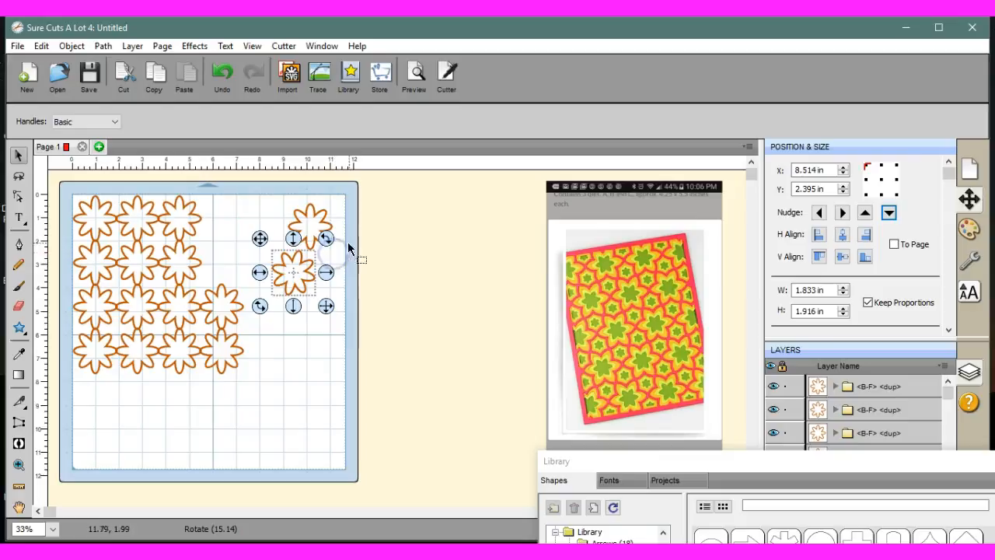
pyautogui.click(222, 72)
pyautogui.click(221, 72)
pyautogui.click(221, 71)
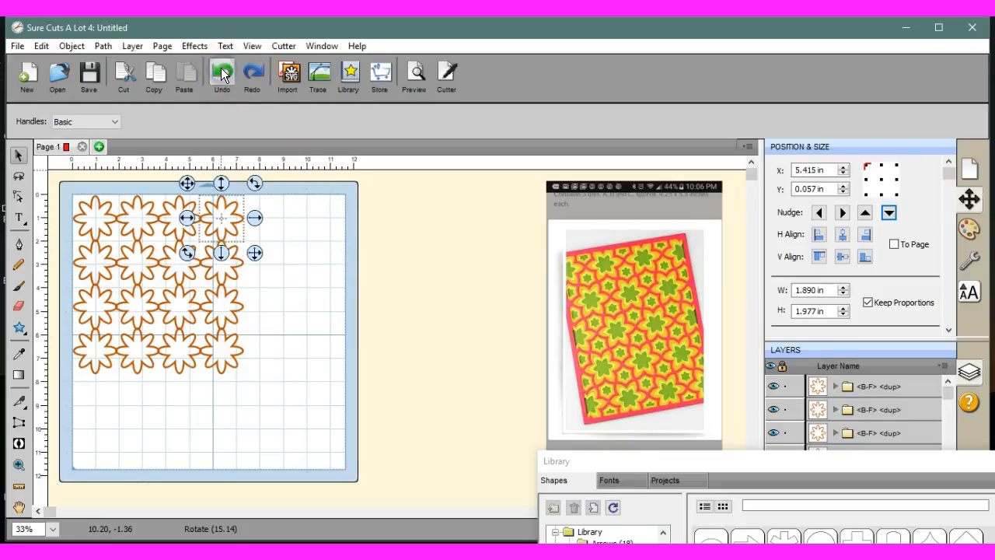
# - Select all the flower outlines in the grid and merge them with Union
pyautogui.click(261, 361)
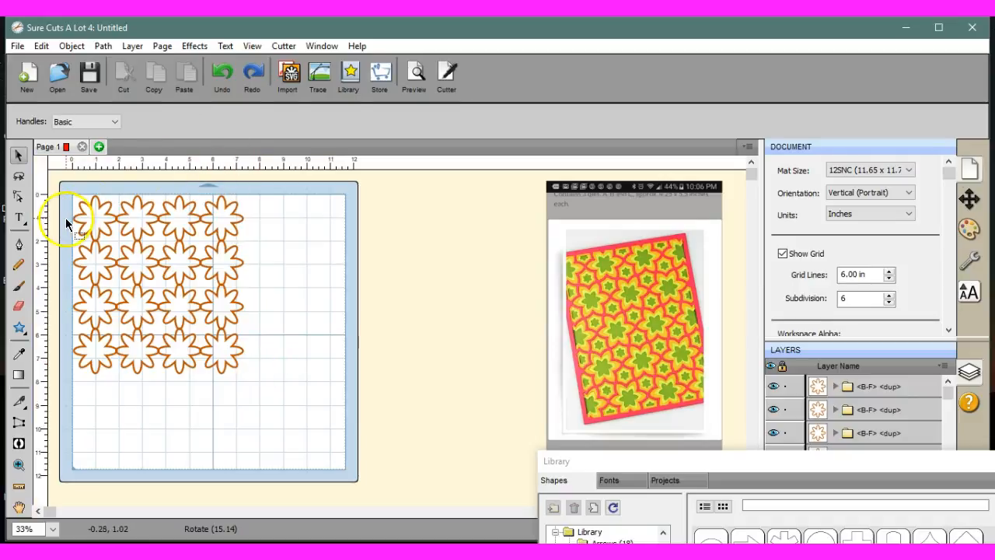
pyautogui.moveTo(64, 191); pyautogui.dragTo(324, 461)
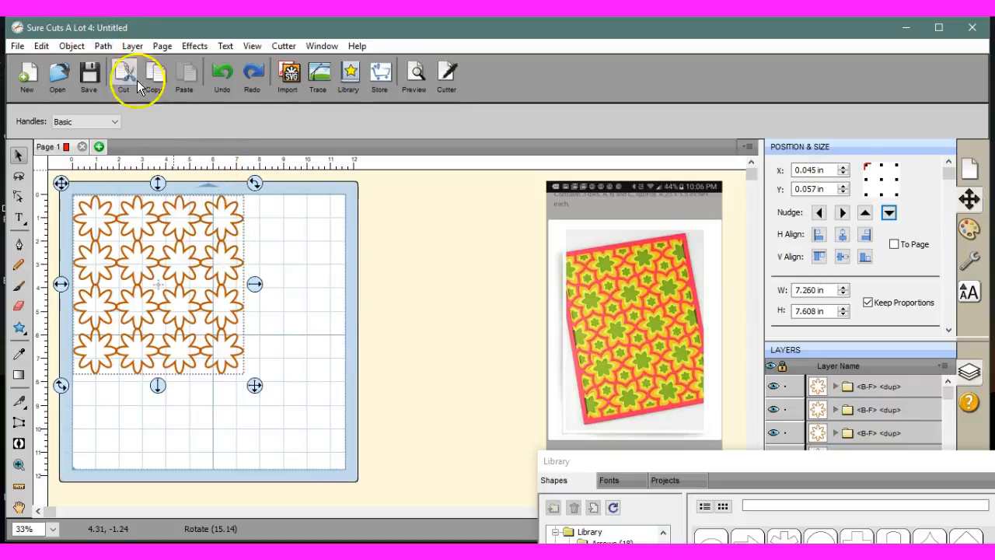
pyautogui.click(106, 45)
pyautogui.click(103, 60)
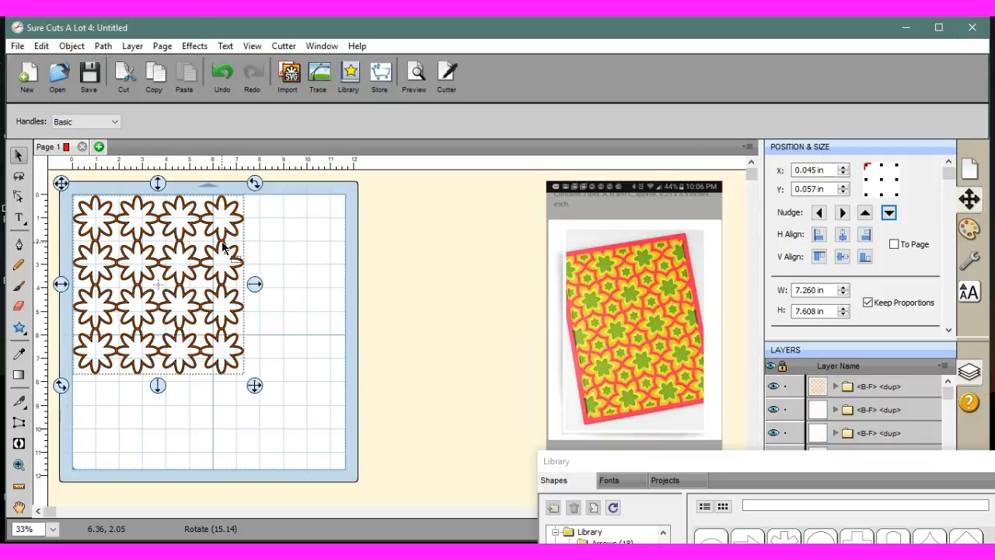
# - Preview the cut lines of the merged flower grid and return to the design
pyautogui.click(416, 70)
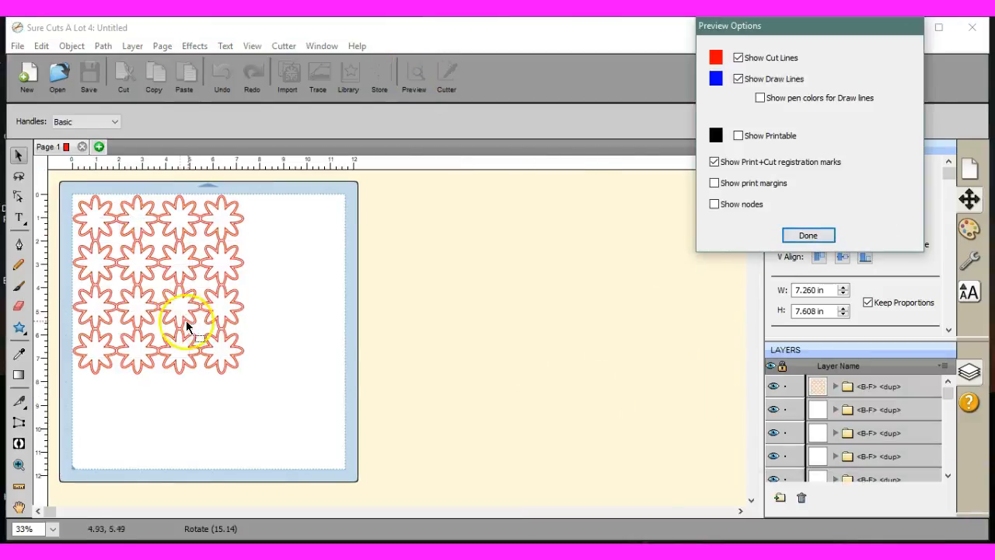
pyautogui.click(18, 465)
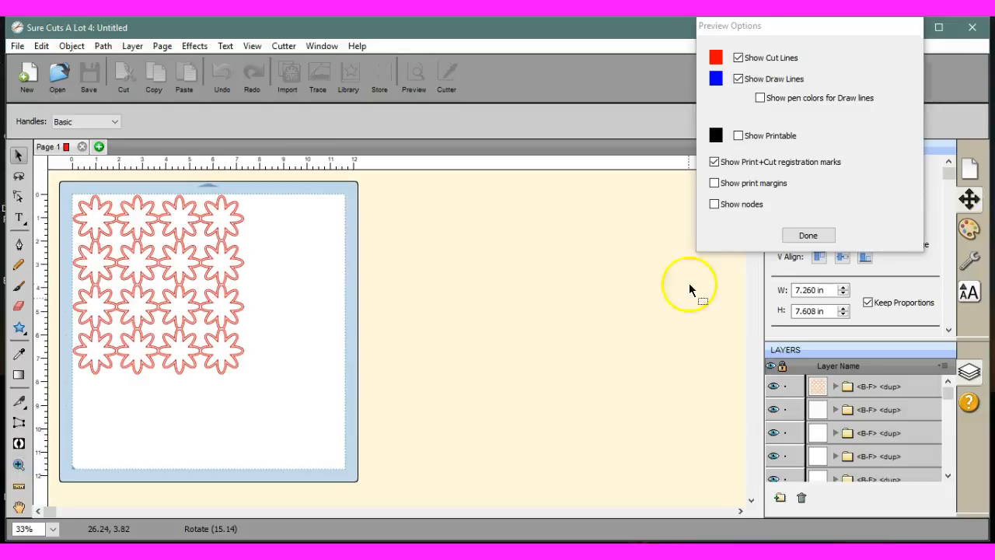
pyautogui.click(813, 235)
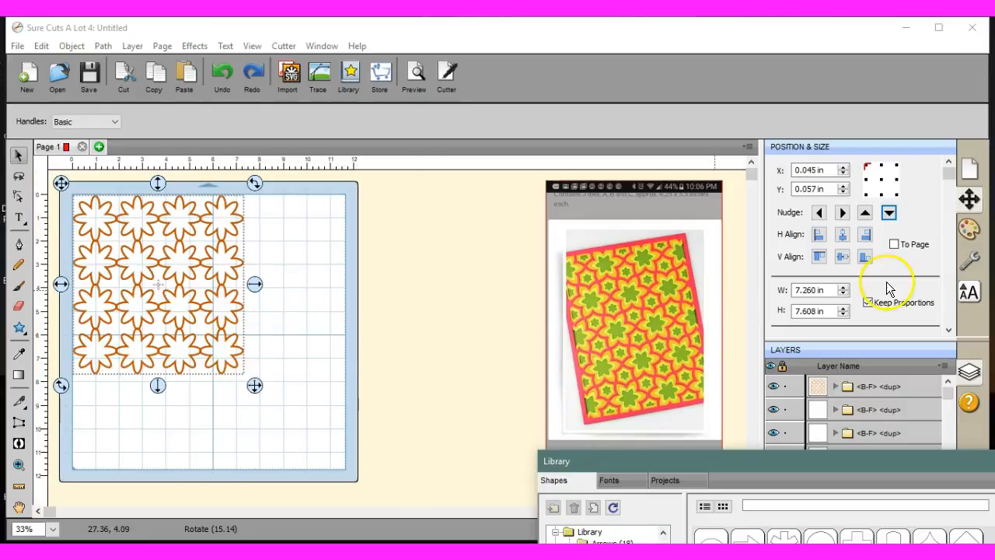
# - Scale the flower grid down to a width of 5.010 in, keeping its proportions
pyautogui.click(842, 293)
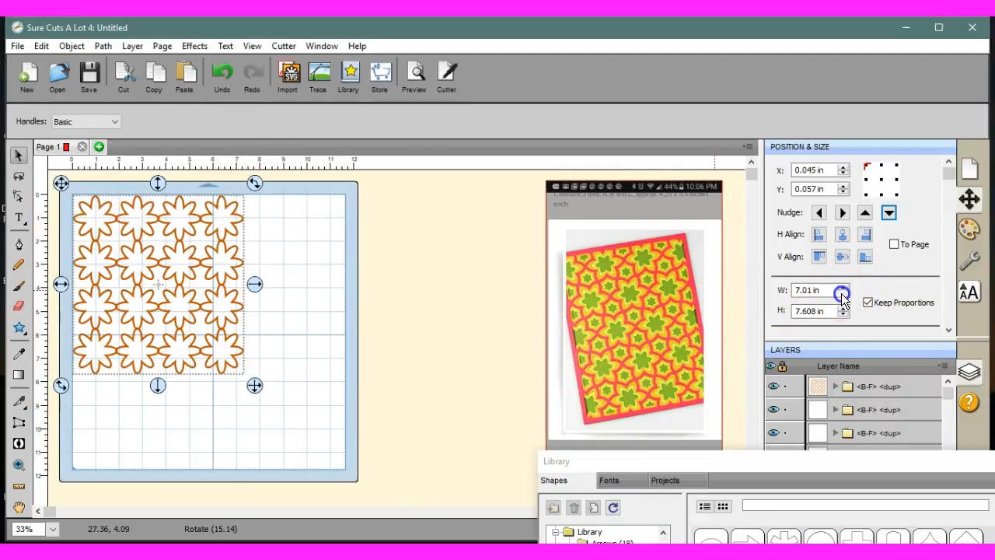
pyautogui.click(843, 293)
pyautogui.click(842, 293)
pyautogui.click(842, 293)
pyautogui.click(842, 293)
pyautogui.click(842, 293)
pyautogui.click(842, 293)
pyautogui.click(842, 293)
pyautogui.click(842, 294)
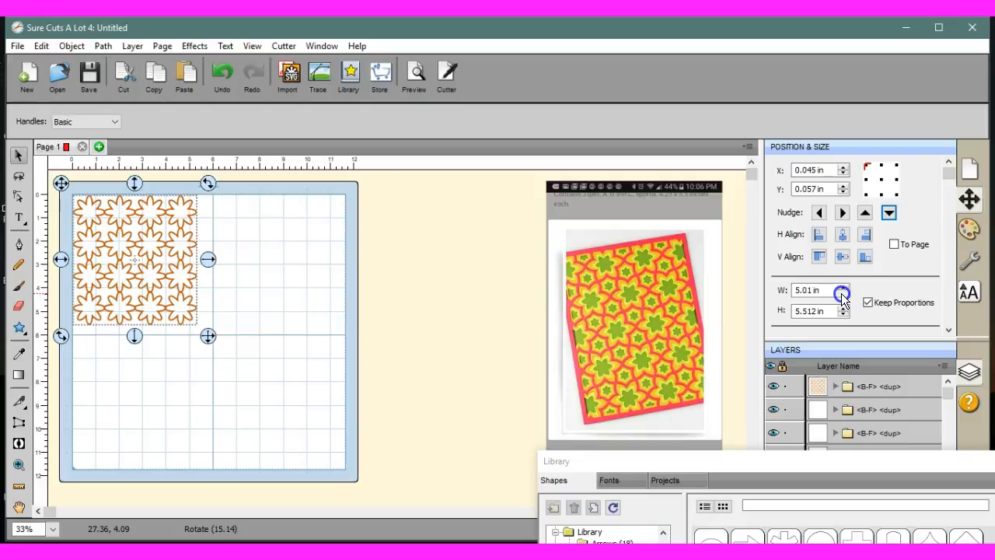
pyautogui.click(842, 293)
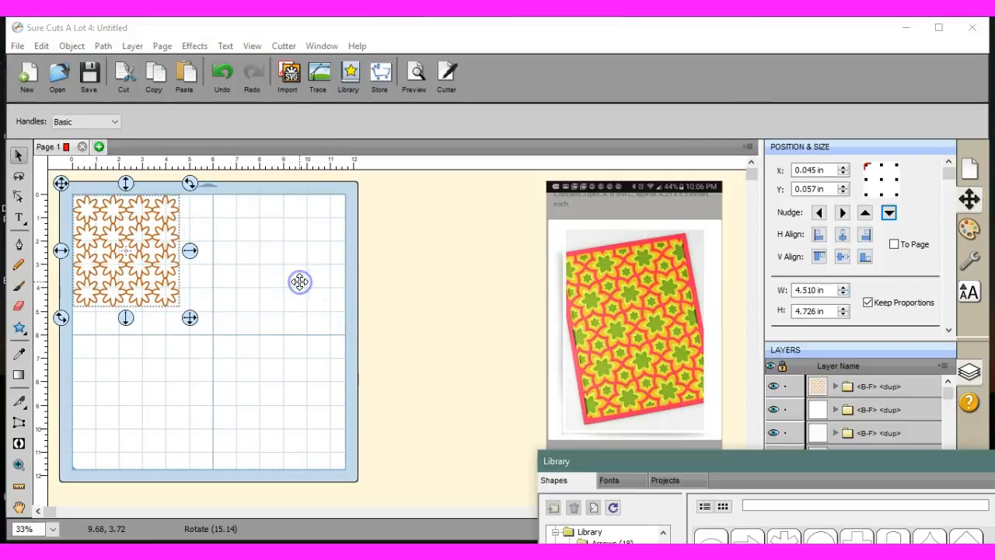
pyautogui.click(842, 288)
pyautogui.click(843, 287)
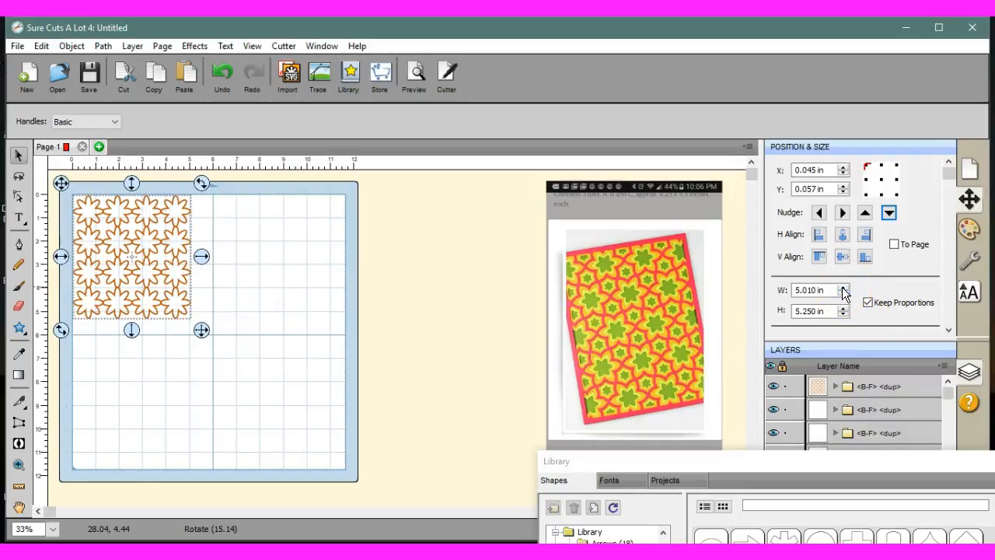
# - Resize the flower grid freely to about 4.017 by 5.002 in and move it across the mat to X about 5.845 in
pyautogui.click(132, 328)
pyautogui.moveTo(132, 328); pyautogui.dragTo(133, 344)
pyautogui.moveTo(202, 266); pyautogui.dragTo(196, 264)
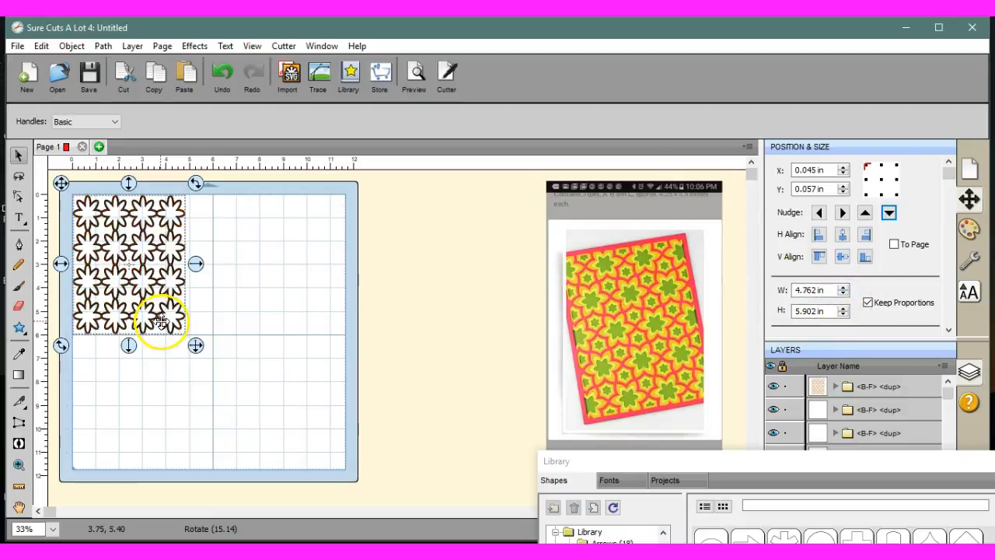
pyautogui.click(130, 344)
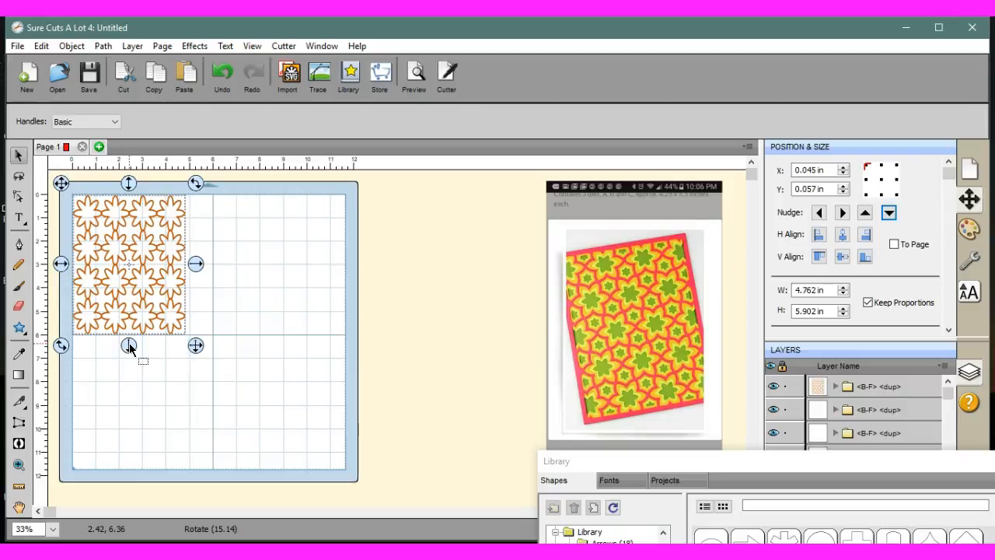
pyautogui.moveTo(129, 342); pyautogui.dragTo(129, 322)
pyautogui.moveTo(195, 253); pyautogui.dragTo(178, 251)
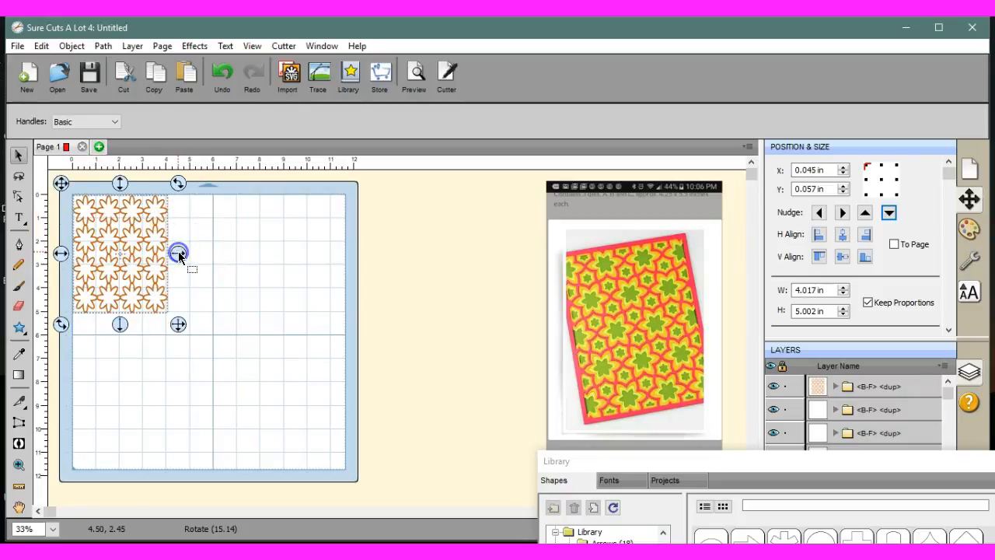
pyautogui.moveTo(61, 250); pyautogui.dragTo(197, 255)
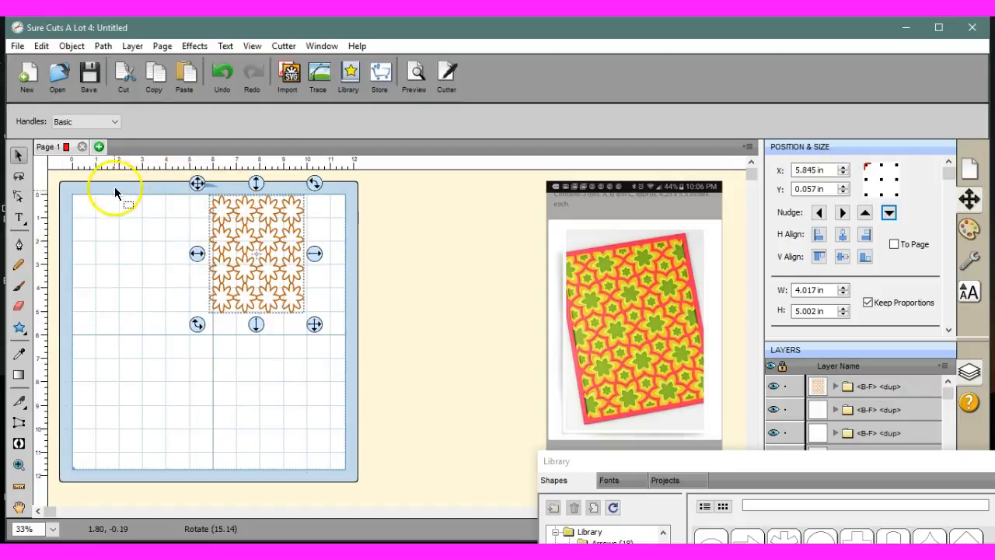
pyautogui.click(222, 311)
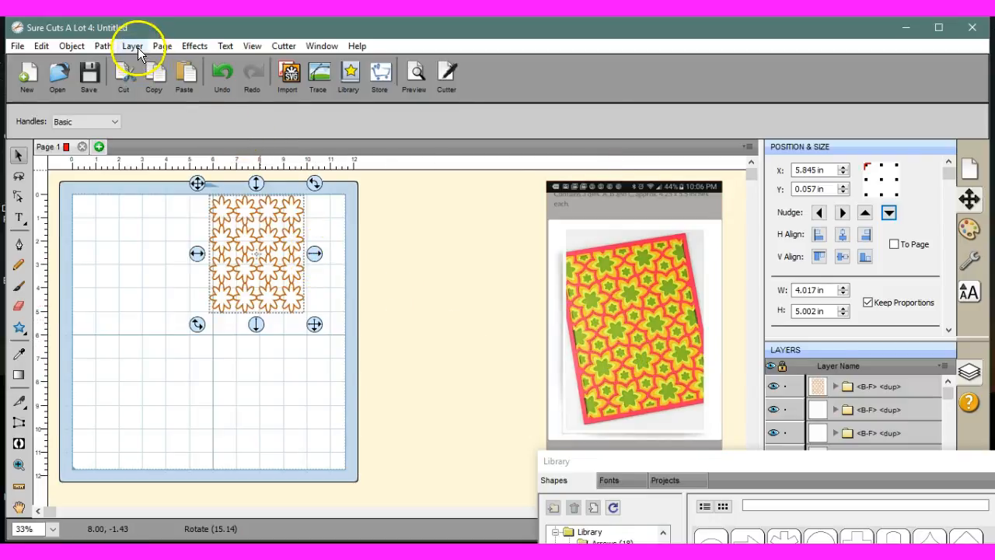
pyautogui.click(198, 45)
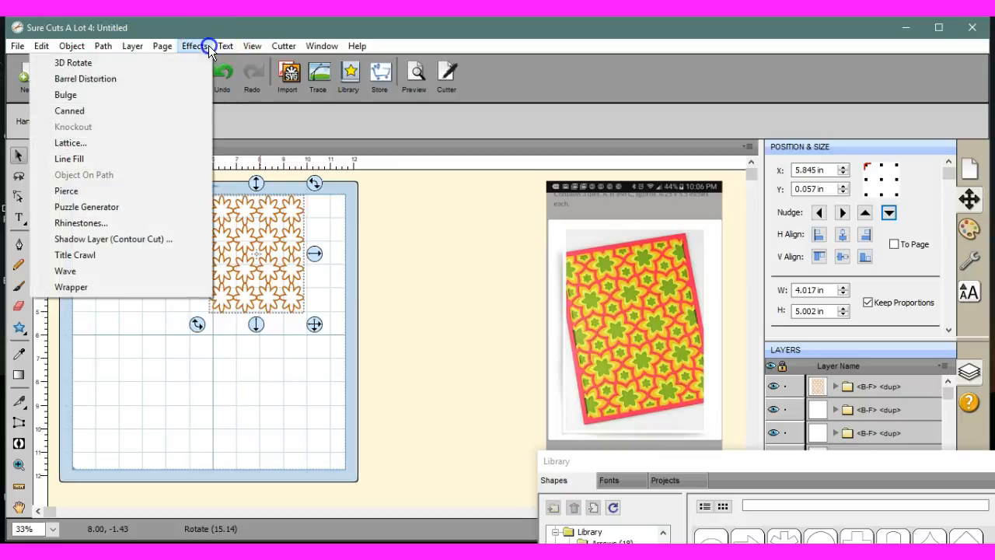
pyautogui.click(166, 242)
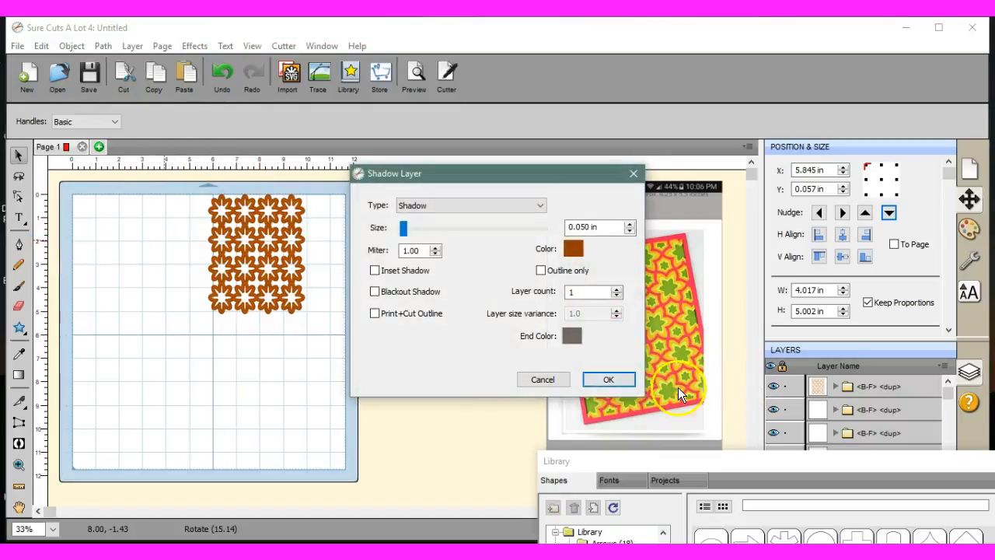
pyautogui.click(555, 377)
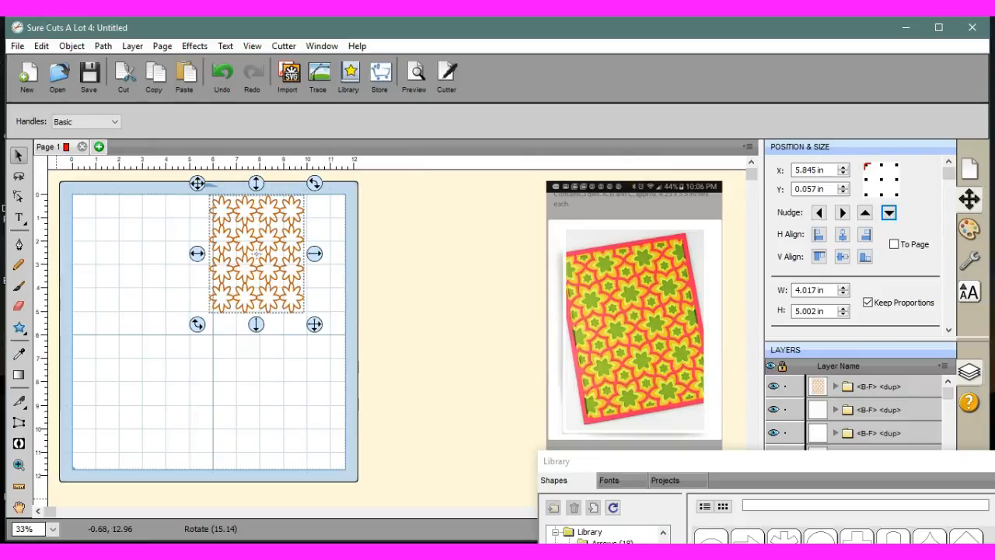
# - Set up a Shadow Layer effect on the flower grid with a size of 0.050 in and a pink color
pyautogui.click(18, 464)
pyautogui.click(265, 291)
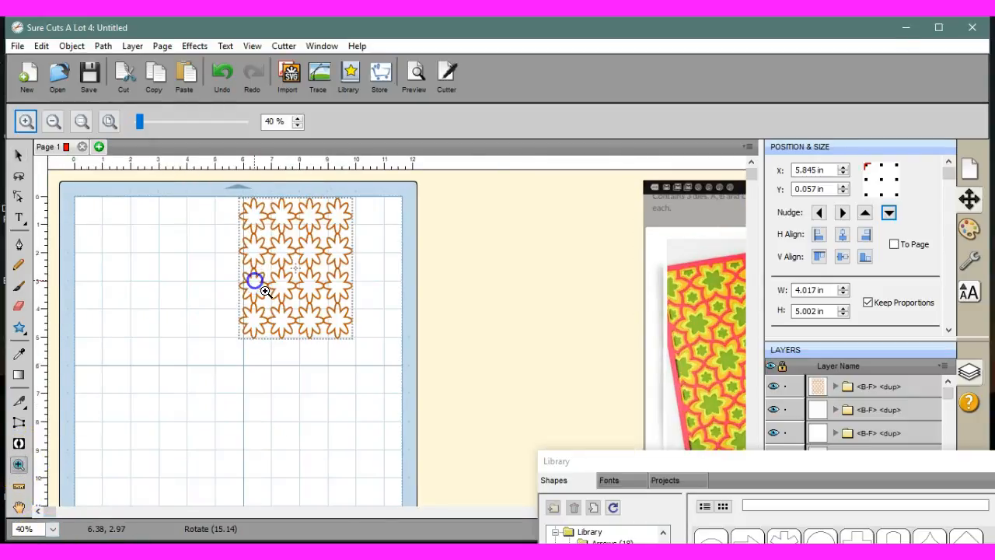
pyautogui.click(256, 282)
pyautogui.click(356, 296)
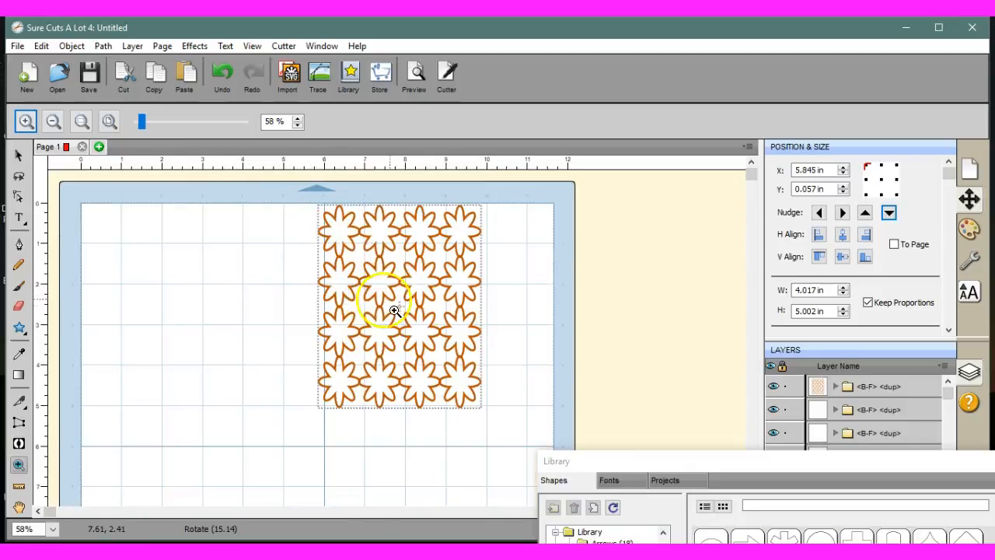
pyautogui.click(421, 304)
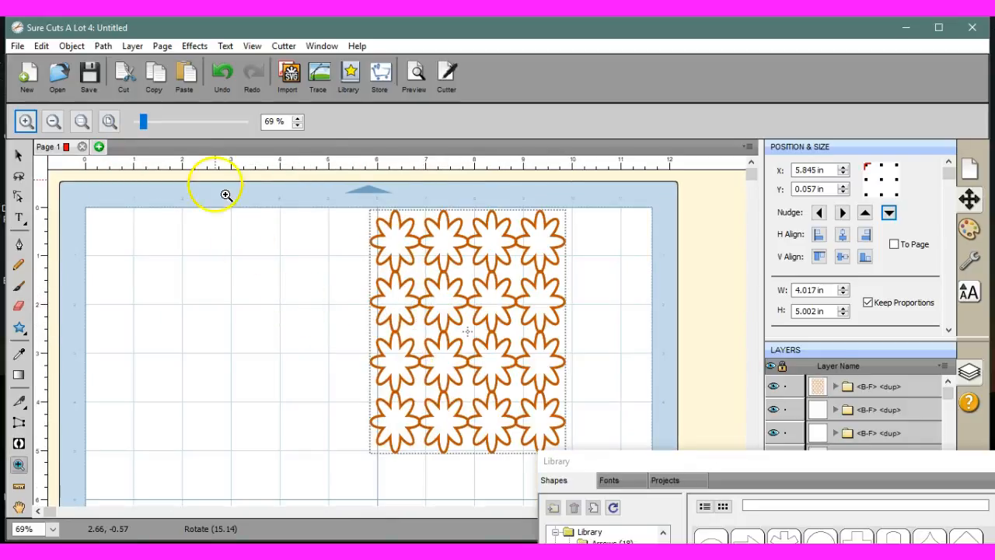
pyautogui.click(202, 48)
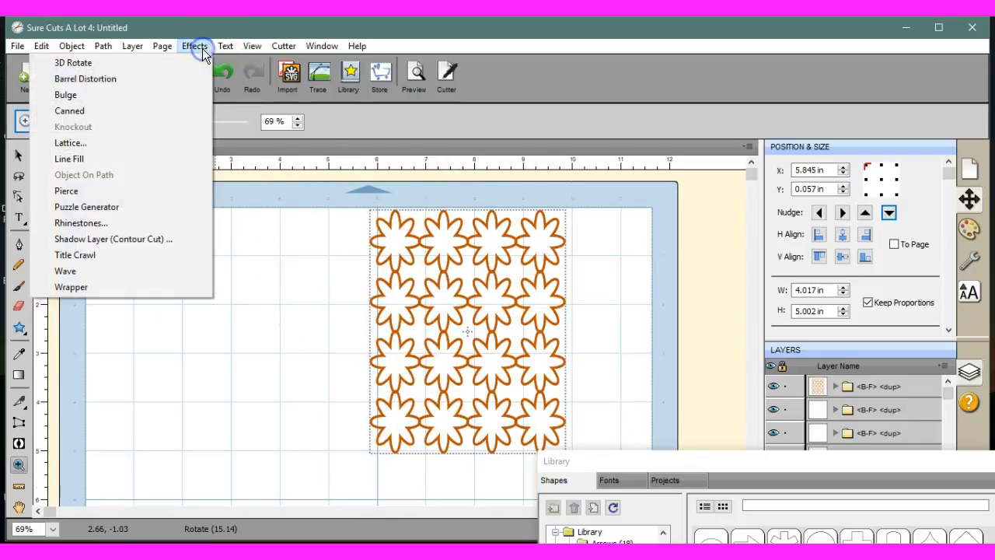
pyautogui.click(153, 245)
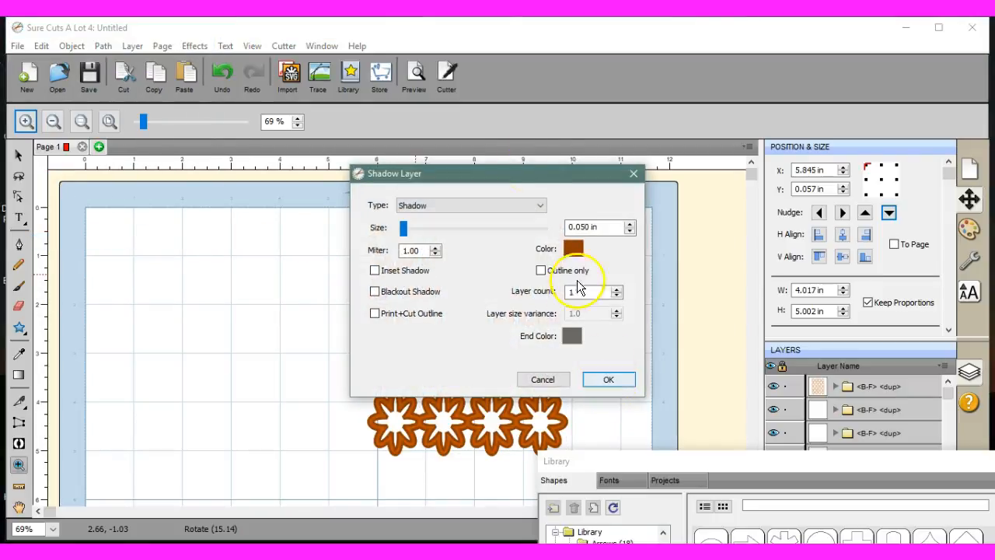
pyautogui.moveTo(517, 173); pyautogui.dragTo(223, 149)
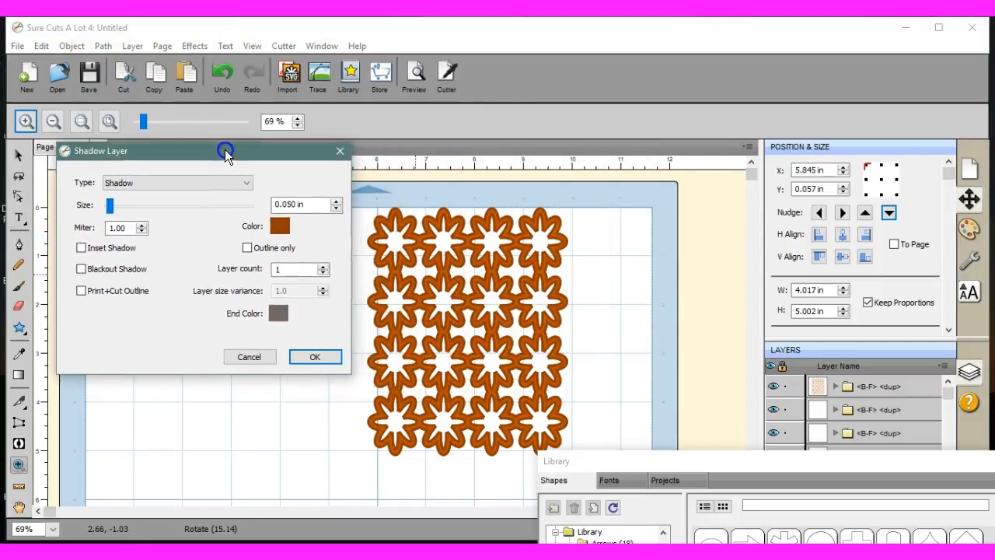
pyautogui.click(334, 207)
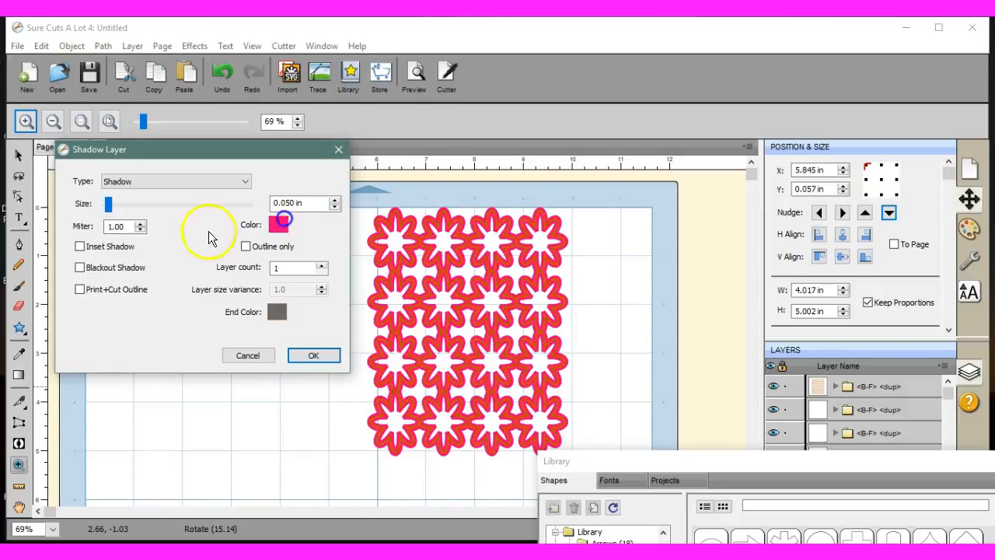
# - Set the shadow's layer count to 5 and create the shadow layers
pyautogui.click(321, 264)
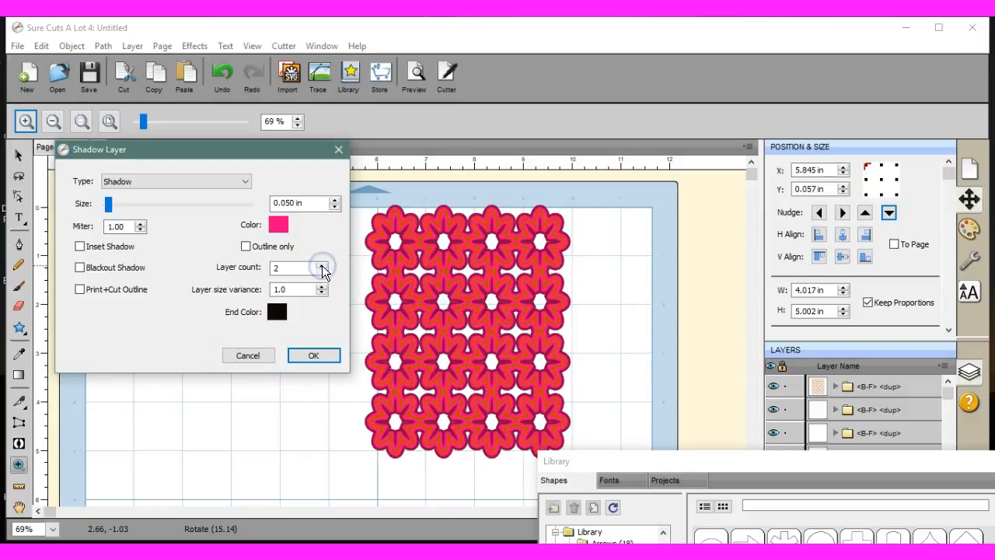
pyautogui.click(322, 265)
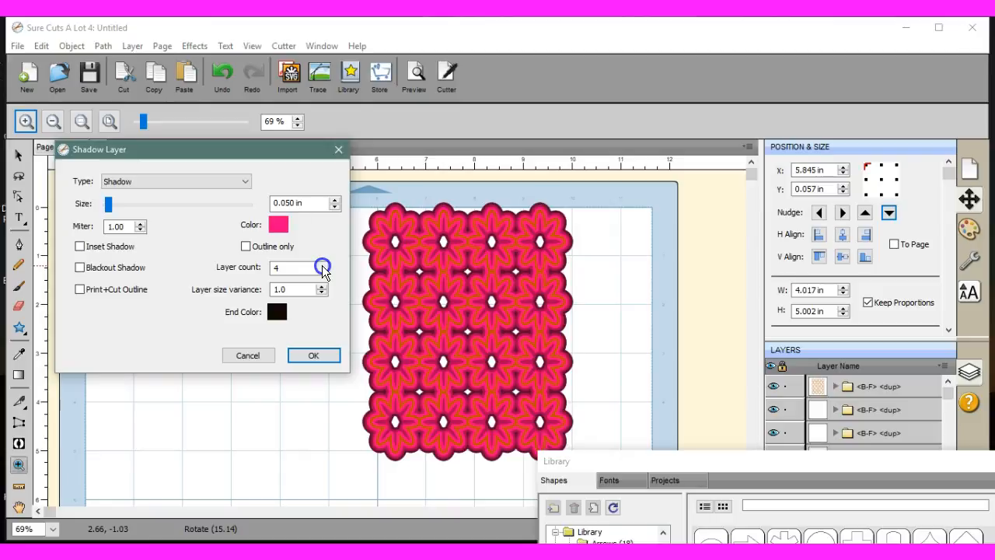
pyautogui.click(322, 265)
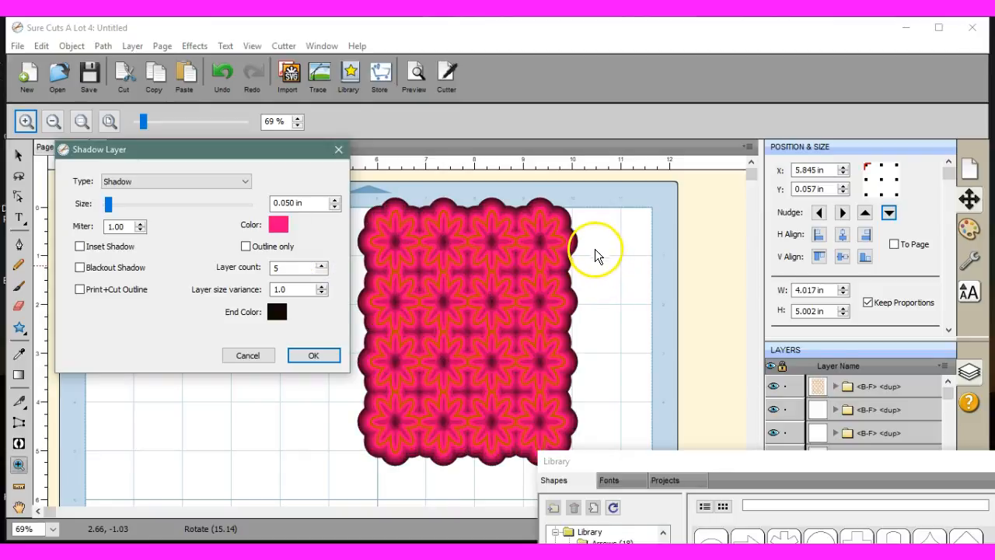
pyautogui.click(321, 358)
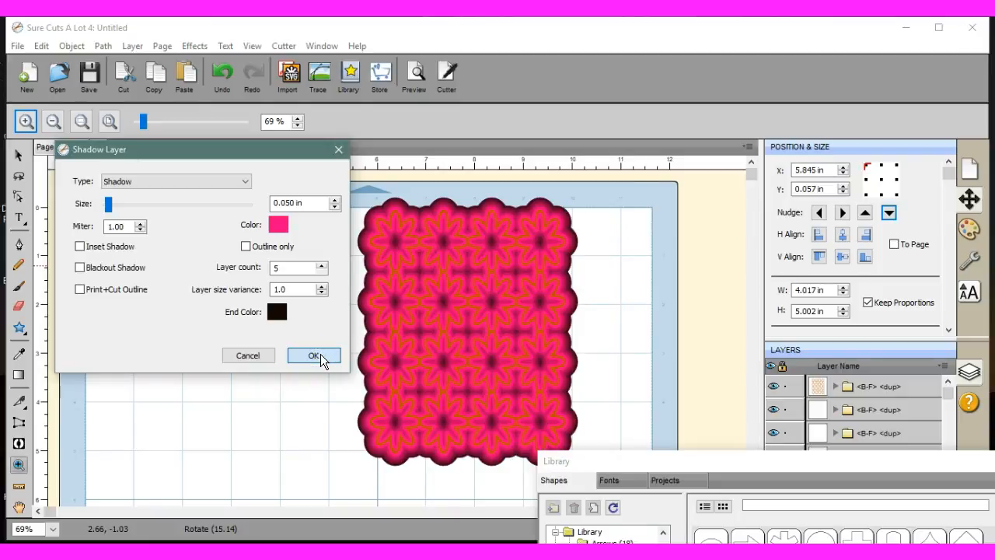
pyautogui.click(316, 357)
pyautogui.click(320, 346)
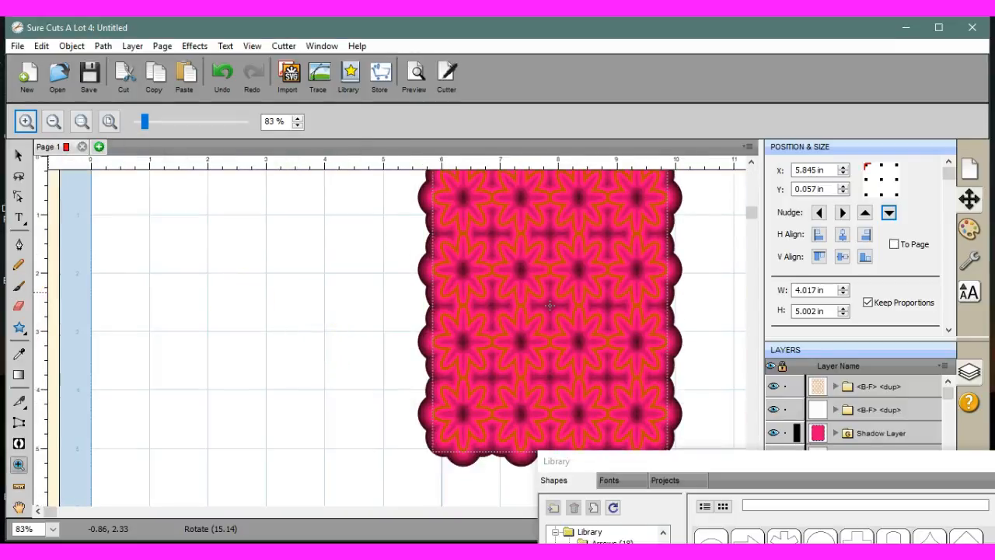
# - Move the orange flower grid off the shadow to X about 11.056 in, and the shadow group to about X 3.734, Y 0.798 in
pyautogui.click(109, 121)
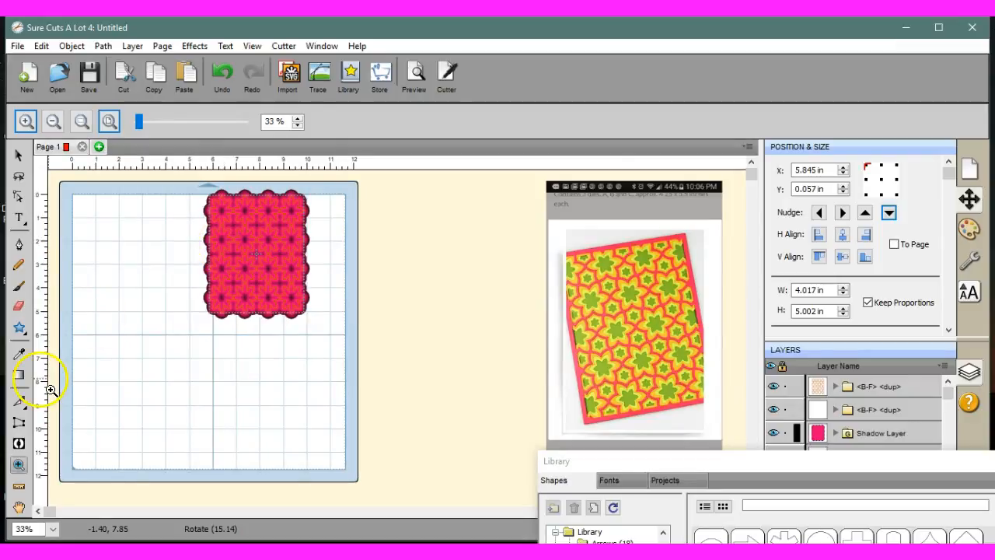
pyautogui.click(18, 154)
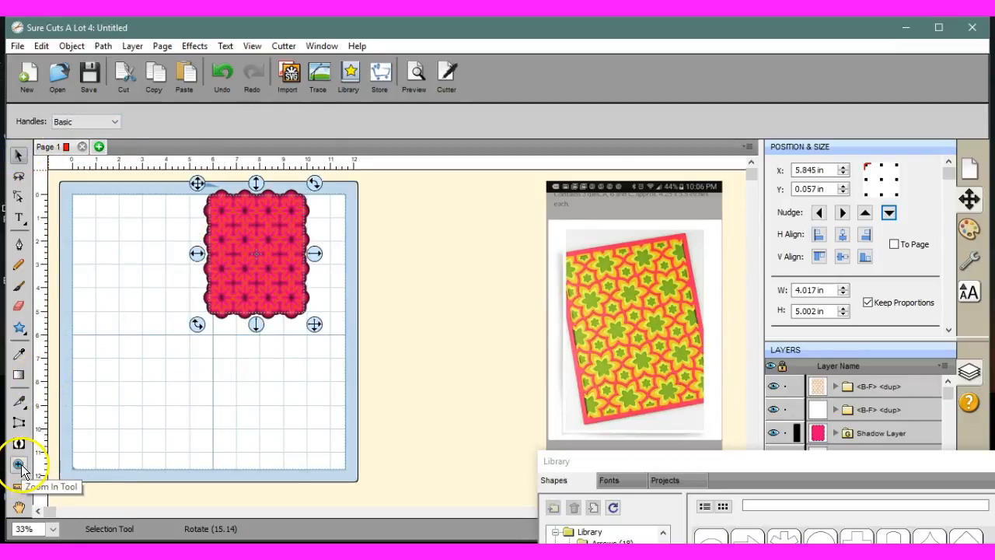
pyautogui.click(197, 254)
pyautogui.moveTo(196, 254); pyautogui.dragTo(318, 239)
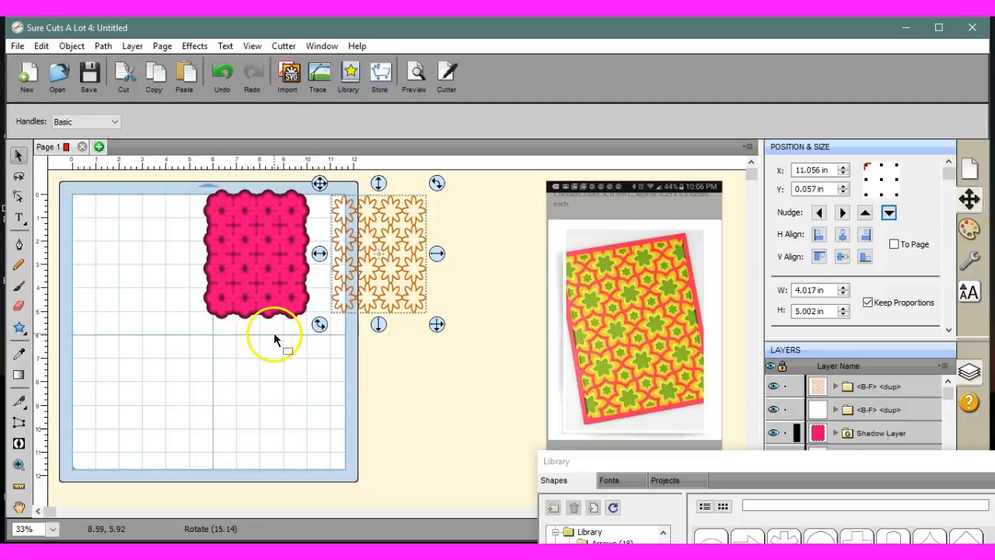
pyautogui.moveTo(284, 259); pyautogui.dragTo(238, 276)
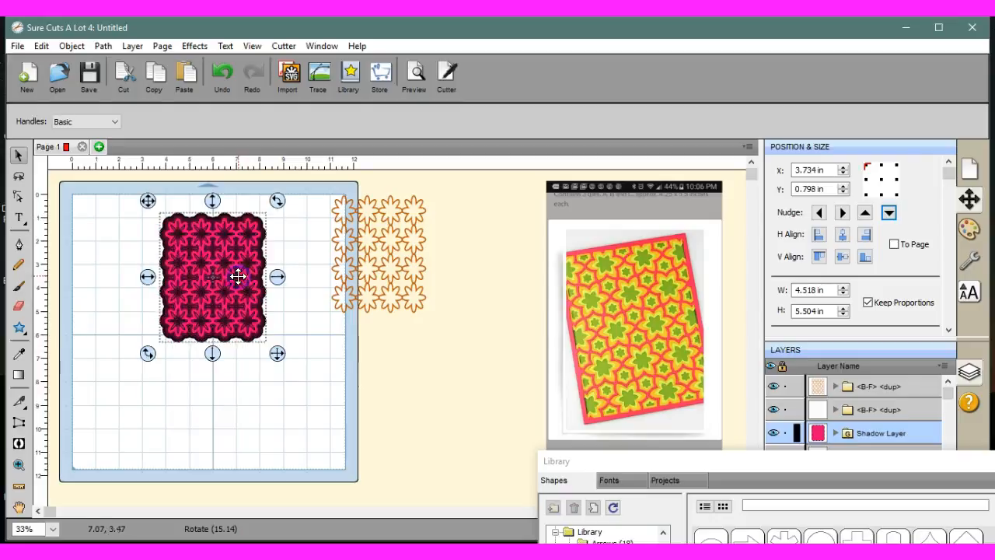
# - Ungroup the shadow layers and move the topmost layer below the stack to Y about 7.451 in
pyautogui.click(70, 46)
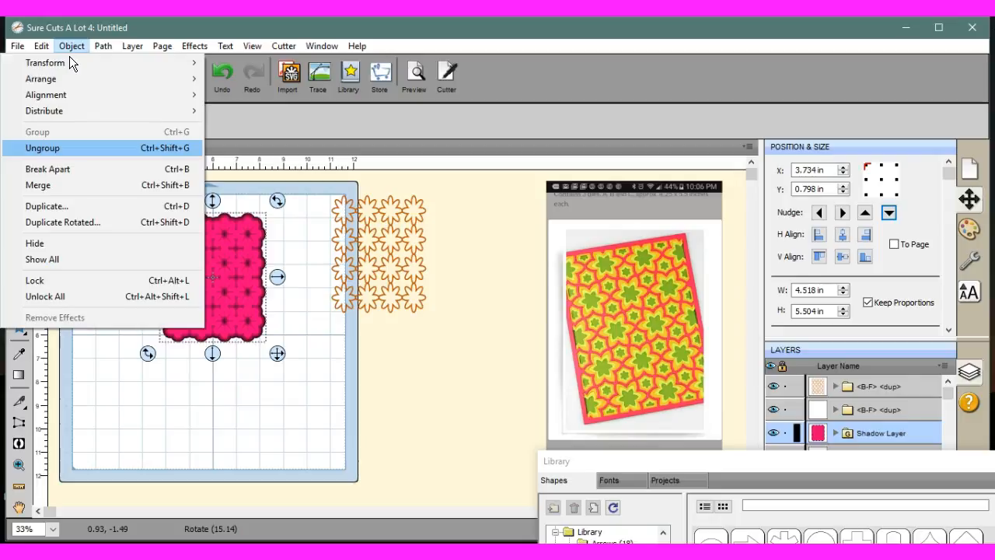
pyautogui.press('Return')
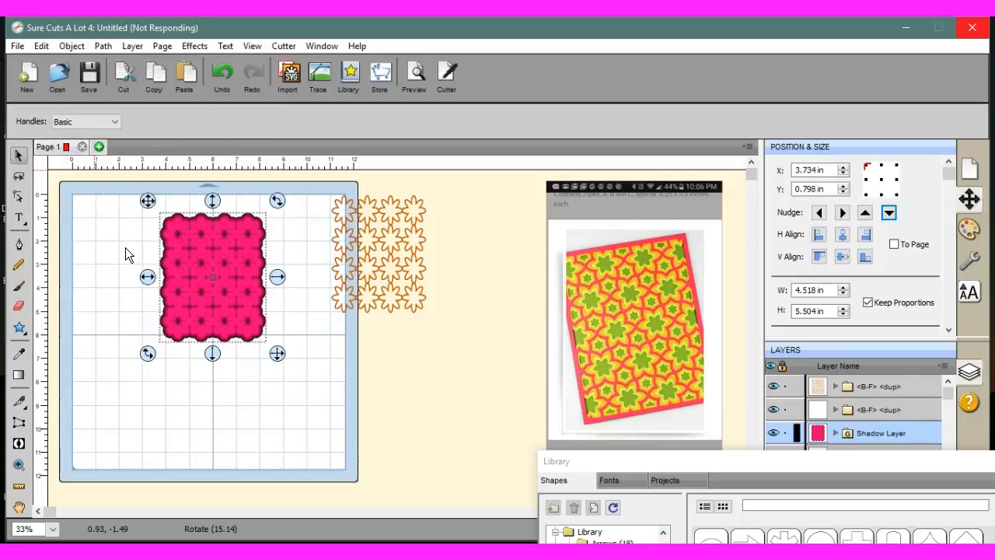
pyautogui.click(222, 281)
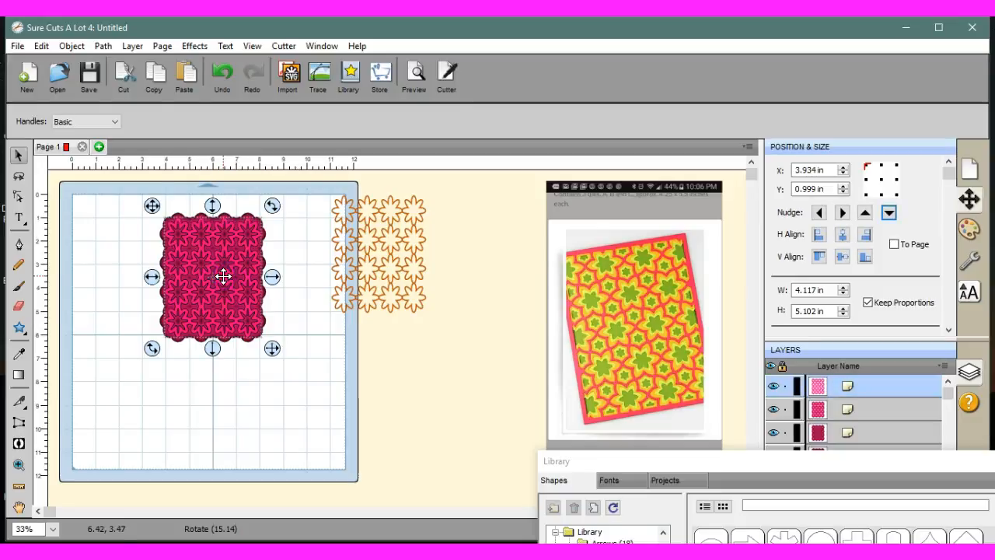
pyautogui.moveTo(213, 211); pyautogui.dragTo(215, 353)
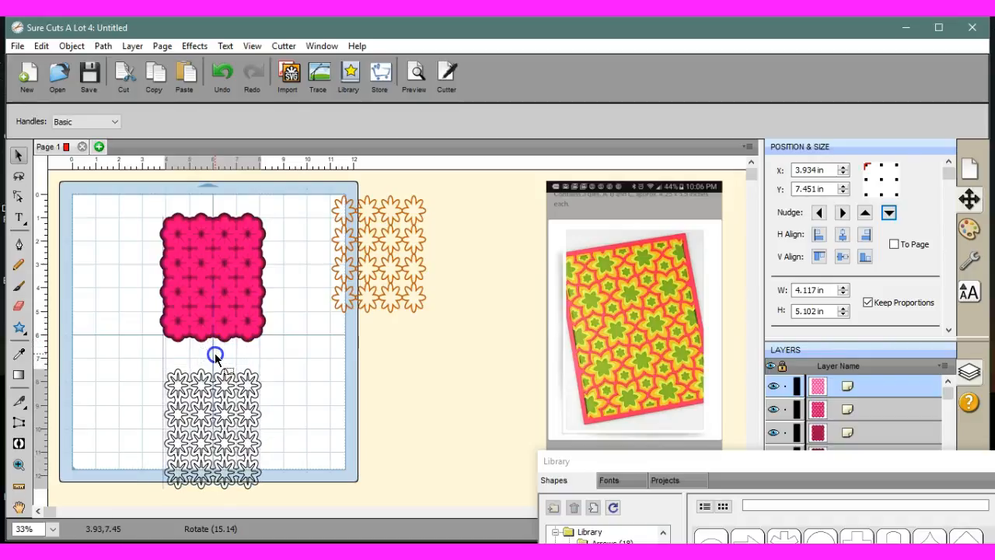
# - Spread out the shadow layers, moving the second to Y about 6.094 in, the crimson one to the left, and the dark one to Y about 5.637 in
pyautogui.click(223, 254)
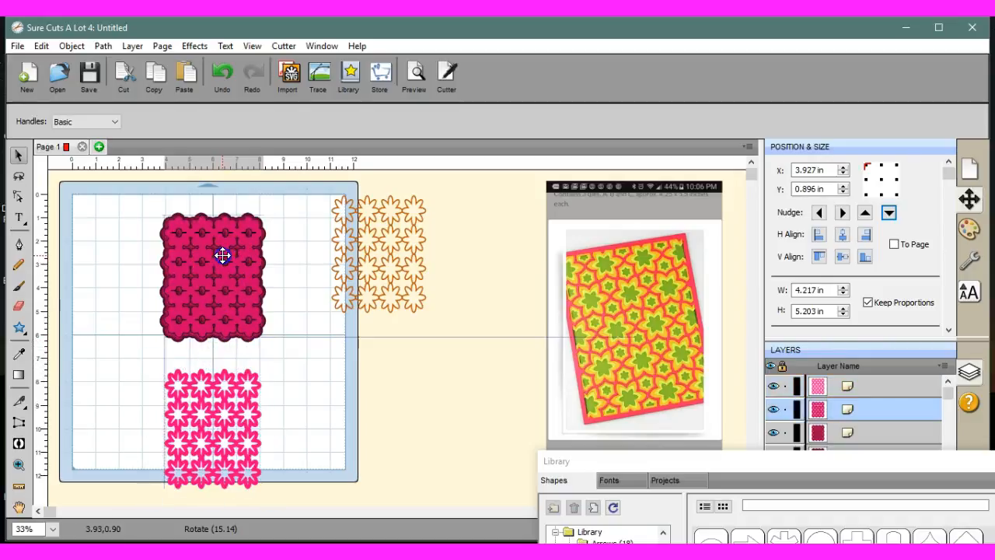
pyautogui.moveTo(215, 207); pyautogui.dragTo(212, 339)
pyautogui.moveTo(215, 266); pyautogui.dragTo(129, 285)
pyautogui.moveTo(238, 252); pyautogui.dragTo(238, 372)
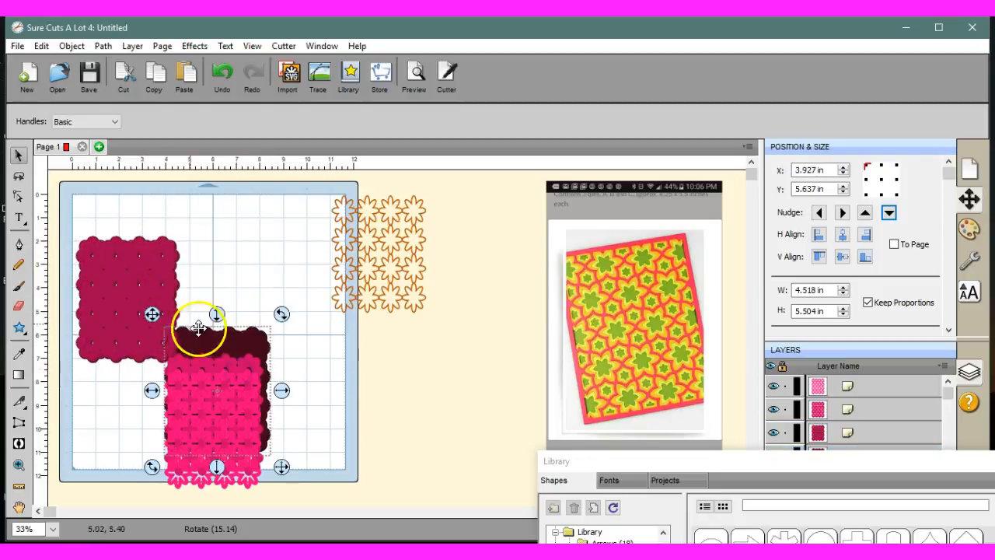
# - Delete the crimson shadow layer at the left of the mat
pyautogui.click(74, 225)
pyautogui.moveTo(60, 210); pyautogui.dragTo(249, 349)
pyautogui.press('Delete')
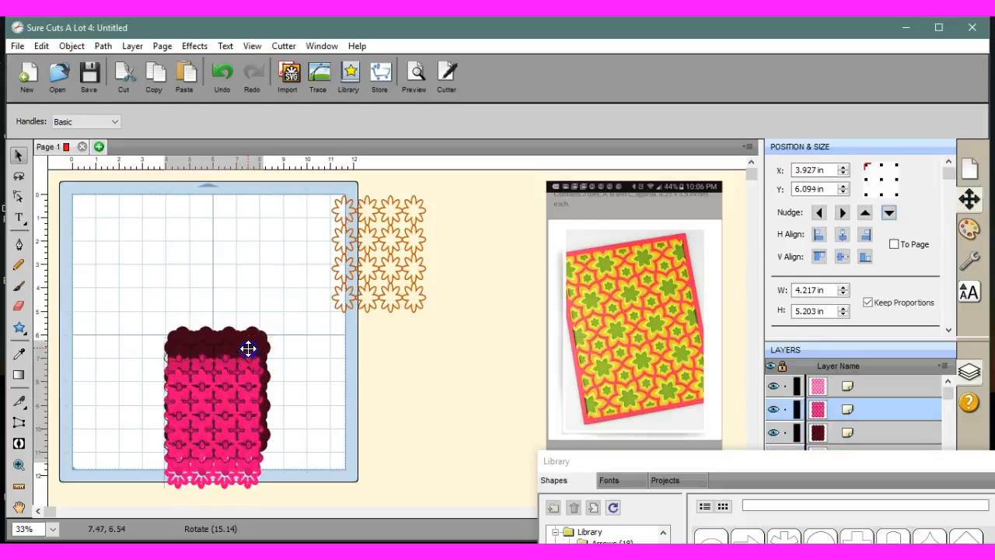
# - Select the three remaining shadow layers and align their centers horizontally and vertically
pyautogui.moveTo(134, 258); pyautogui.dragTo(289, 504)
pyautogui.click(840, 236)
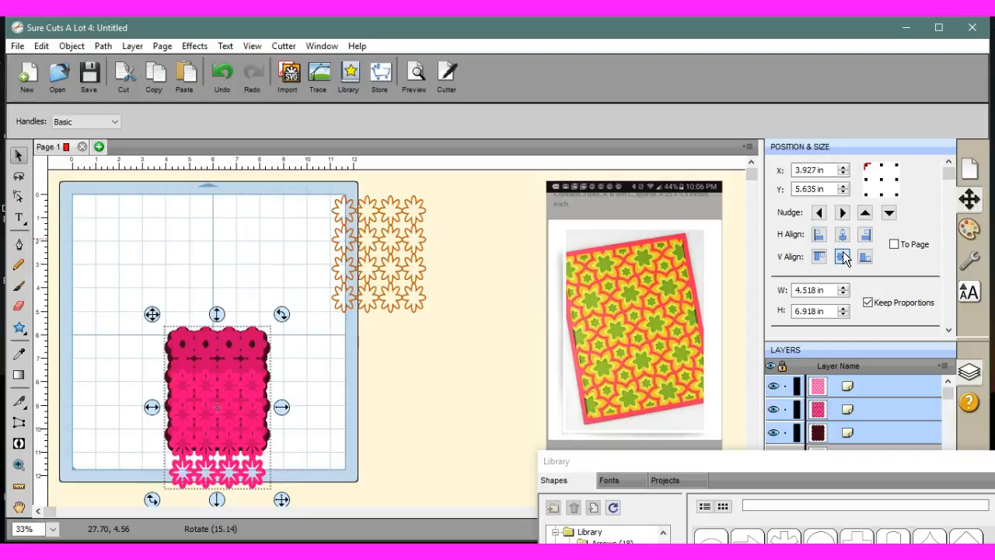
pyautogui.click(843, 257)
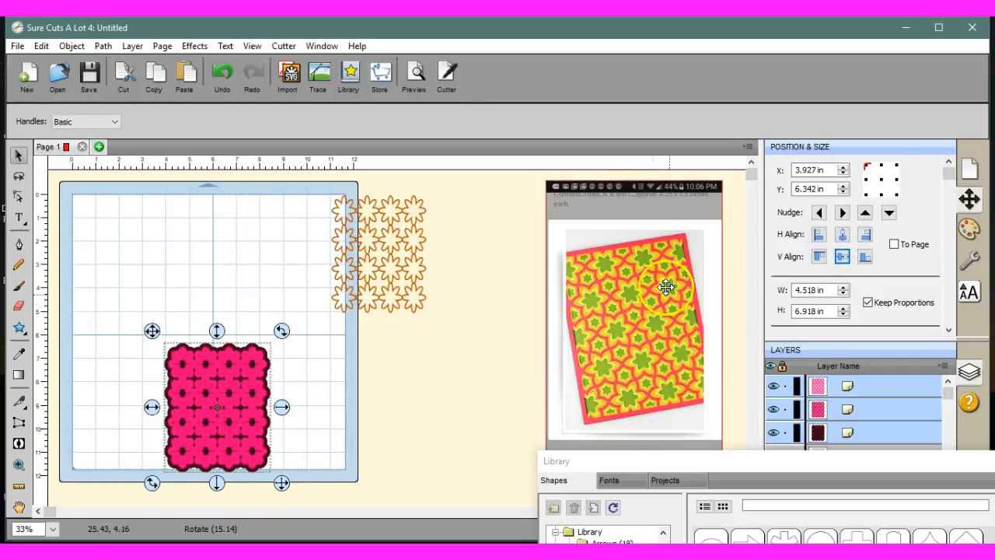
# - Place the orange flower grid over the shadow stack at X about 4.125, Y 6.633 in, and apply Bring To Front
pyautogui.click(392, 229)
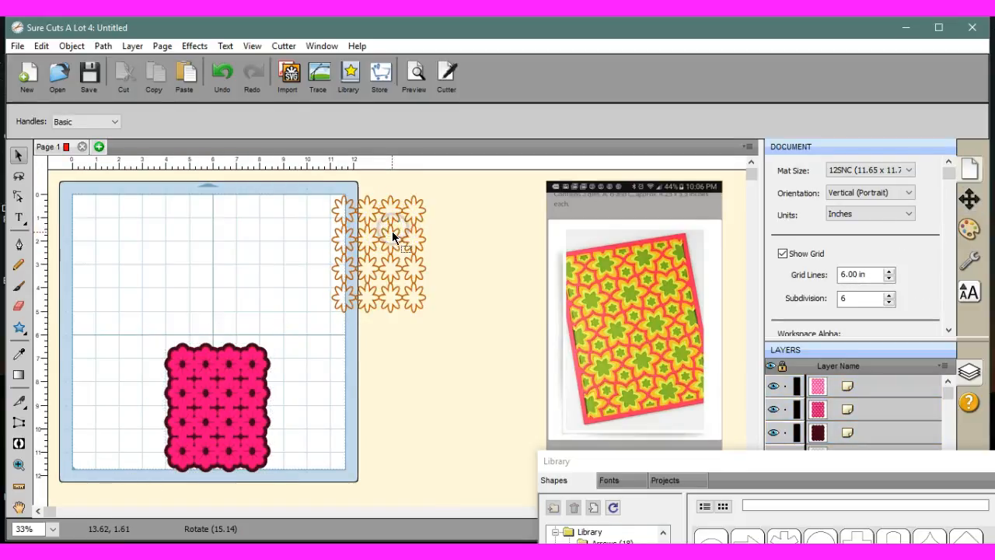
pyautogui.moveTo(394, 235); pyautogui.dragTo(232, 385)
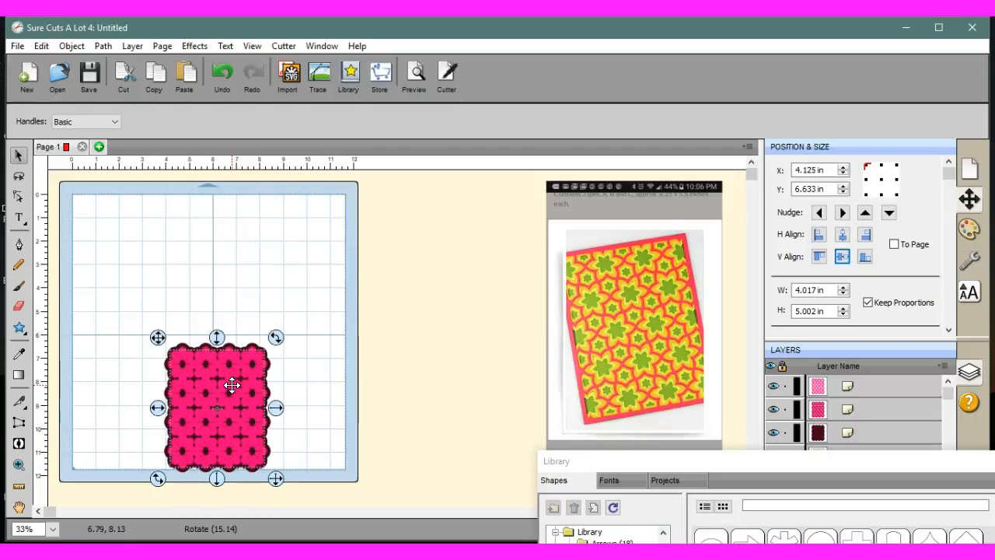
pyautogui.click(72, 46)
pyautogui.moveTo(80, 82)
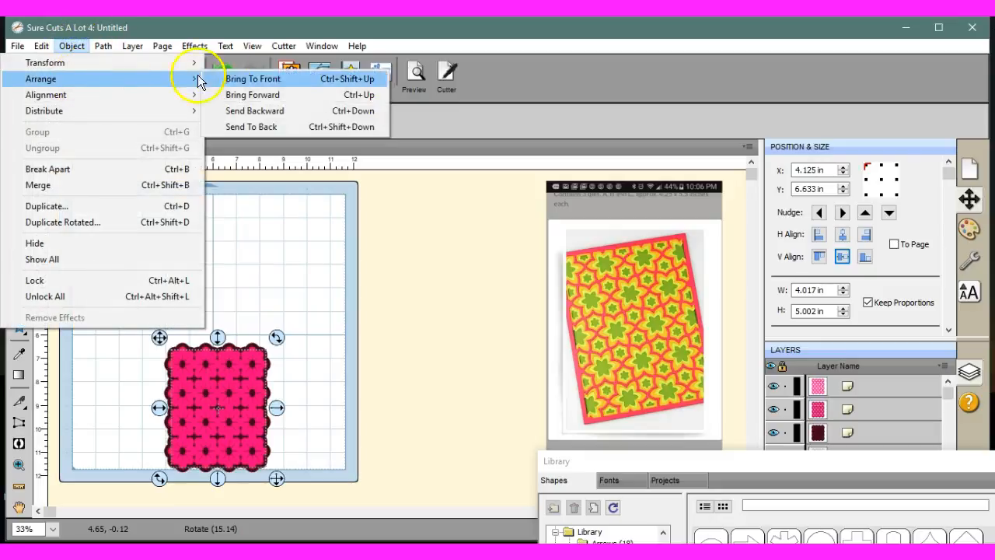
pyautogui.click(277, 79)
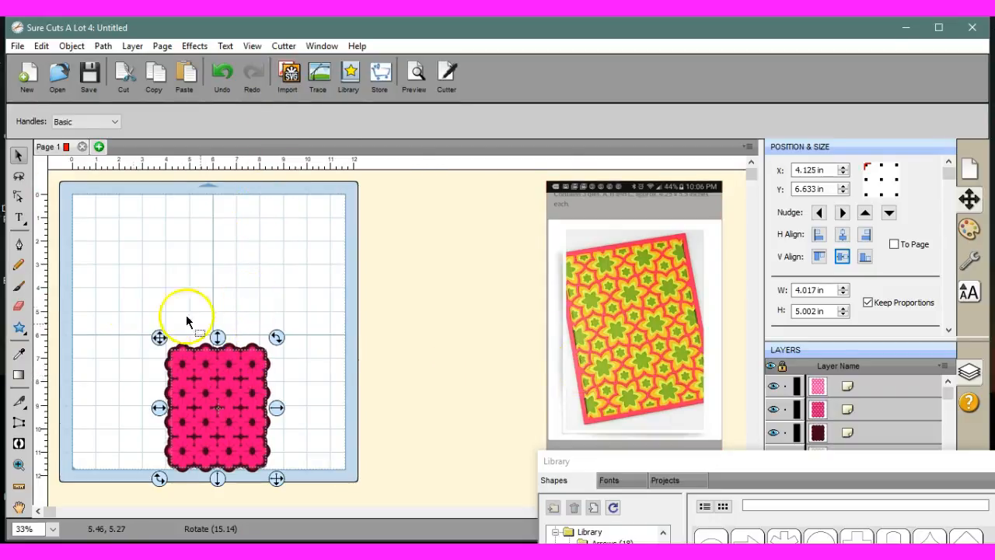
# - Reposition the orange flower grid above, over, and finally beside the shadow stack at X about 10.012, Y 6.542 in
pyautogui.click(161, 342)
pyautogui.moveTo(161, 342); pyautogui.dragTo(167, 201)
pyautogui.click(209, 322)
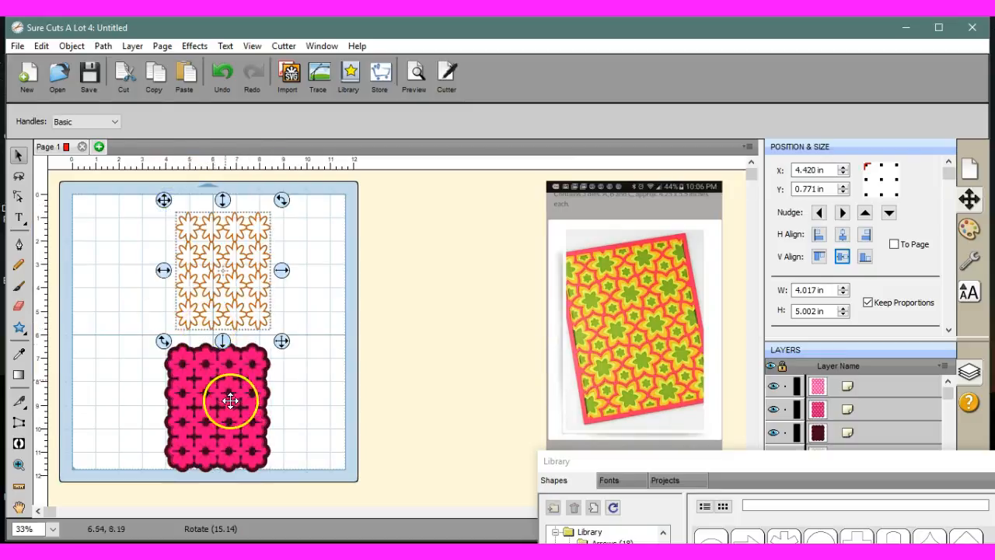
pyautogui.moveTo(162, 199); pyautogui.dragTo(155, 329)
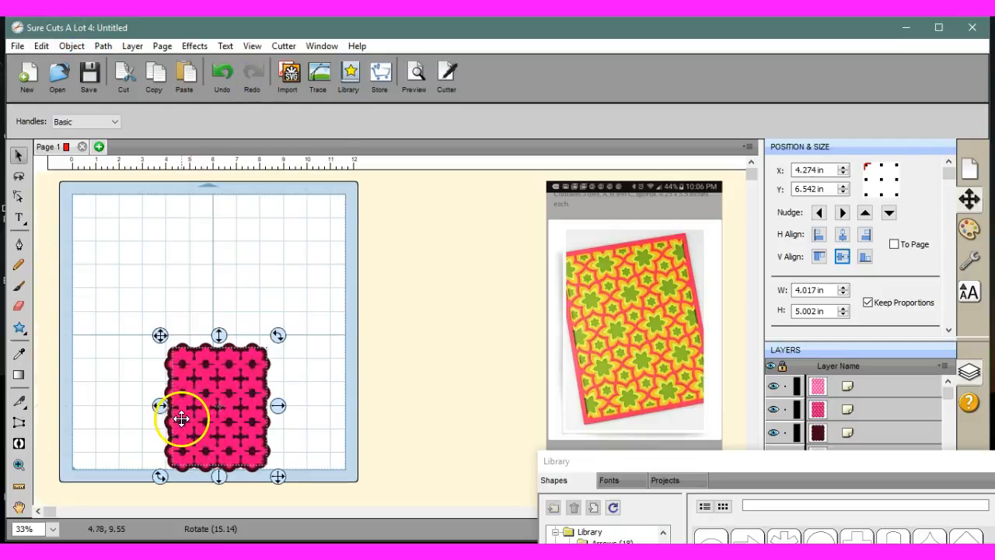
pyautogui.moveTo(160, 405); pyautogui.dragTo(305, 405)
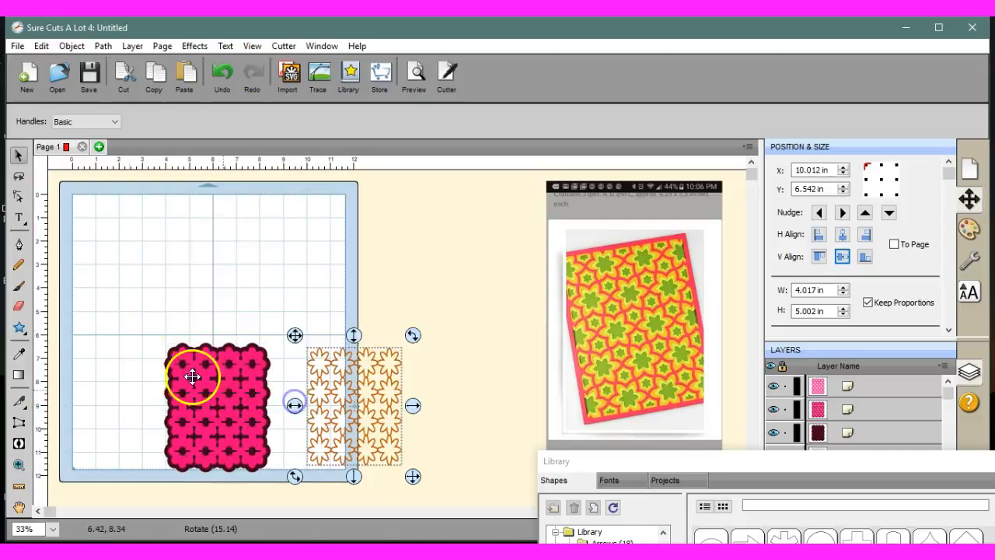
# - Select the three aligned shadow layers without the orange grid and group them
pyautogui.click(141, 323)
pyautogui.moveTo(141, 323); pyautogui.dragTo(287, 496)
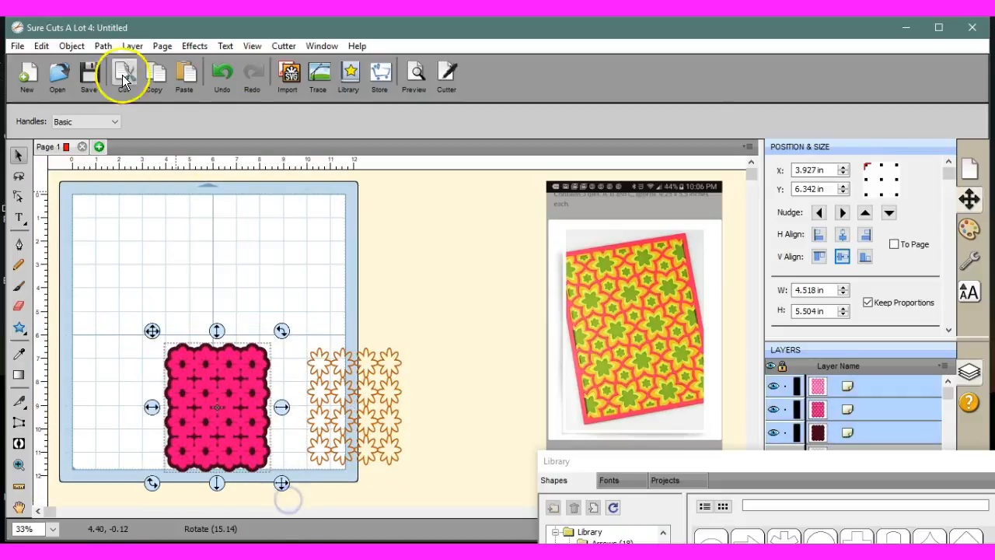
pyautogui.click(71, 47)
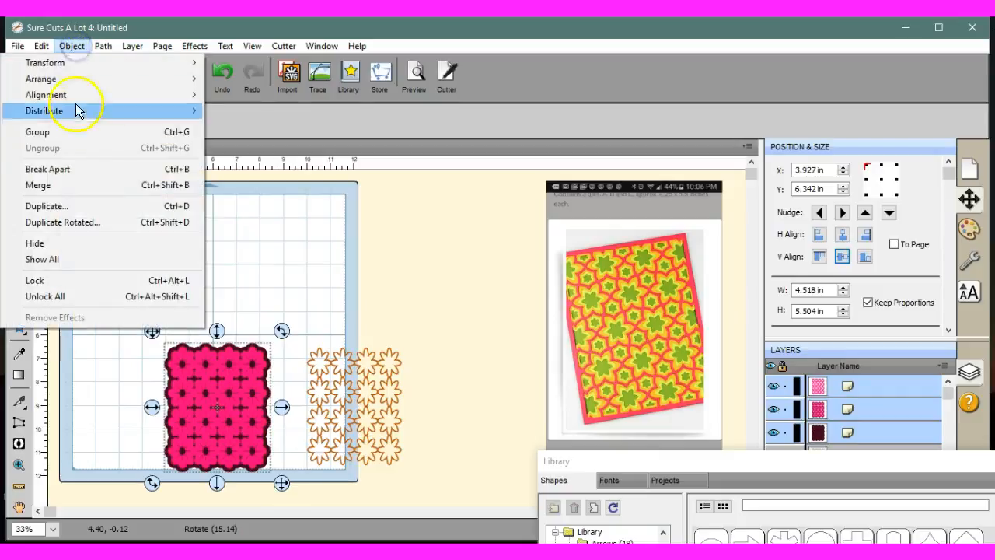
pyautogui.click(79, 139)
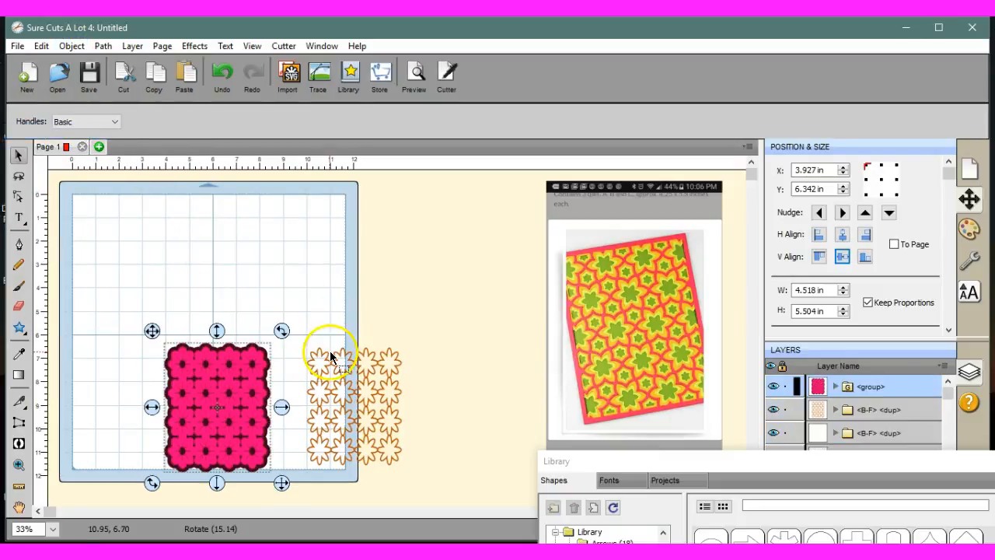
# - Move the orange flower grid onto the shadow group at X about 4.168, Y 6.593 in, and send the shadow group to the back
pyautogui.moveTo(332, 365); pyautogui.dragTo(199, 366)
pyautogui.click(349, 393)
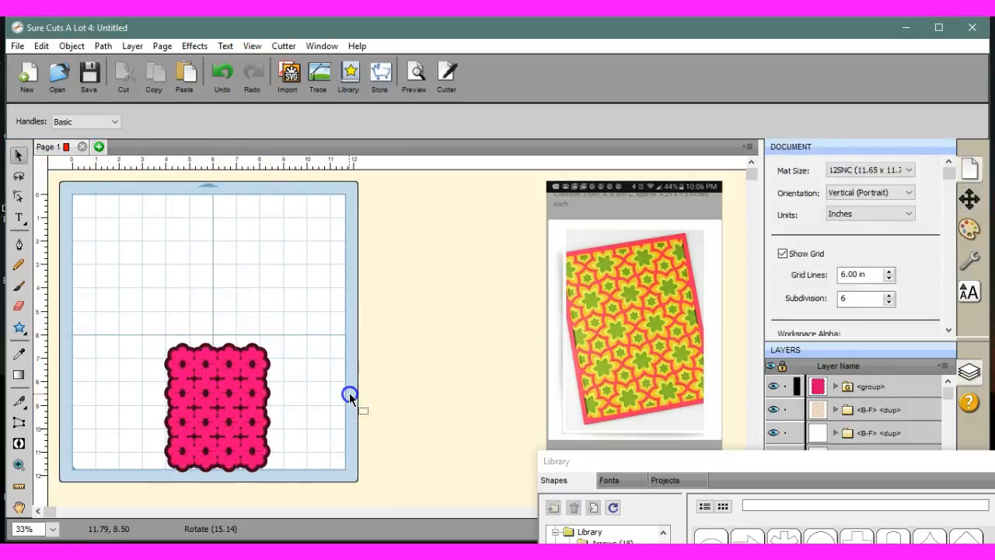
pyautogui.click(256, 350)
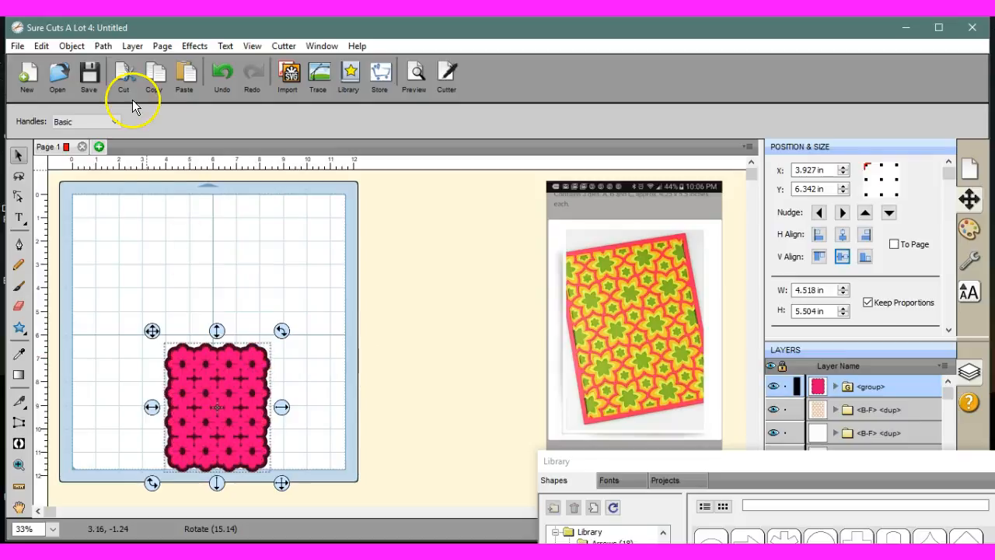
pyautogui.click(70, 47)
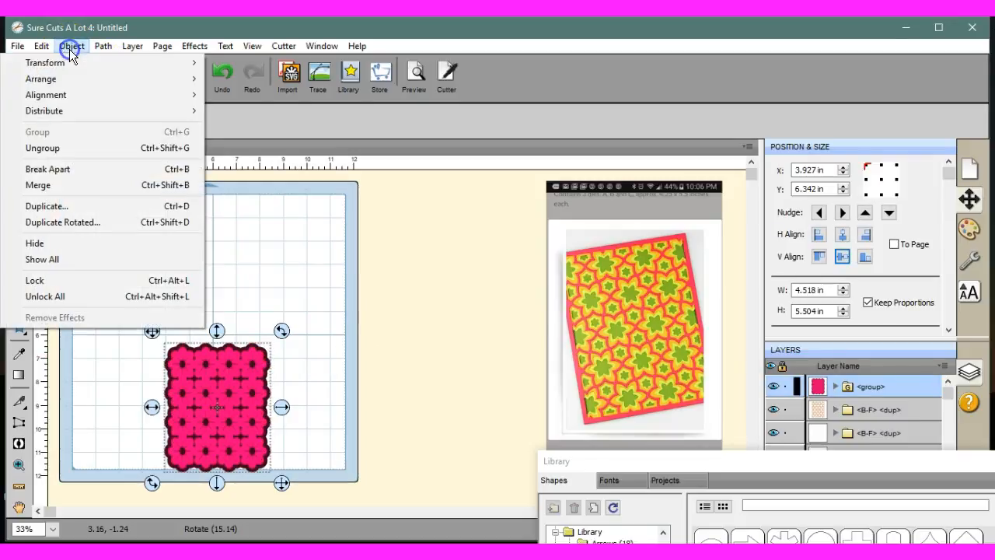
pyautogui.moveTo(84, 84)
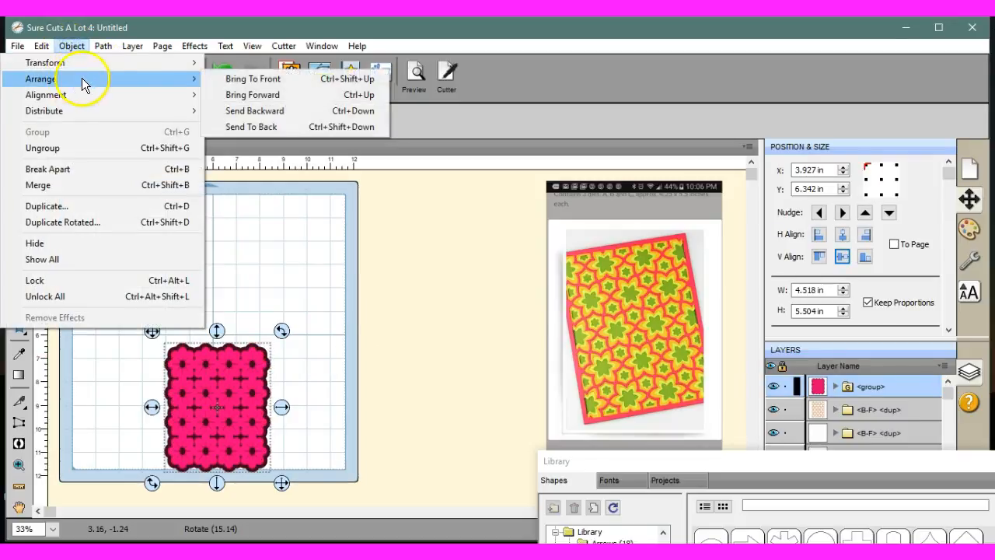
pyautogui.click(254, 126)
pyautogui.click(300, 304)
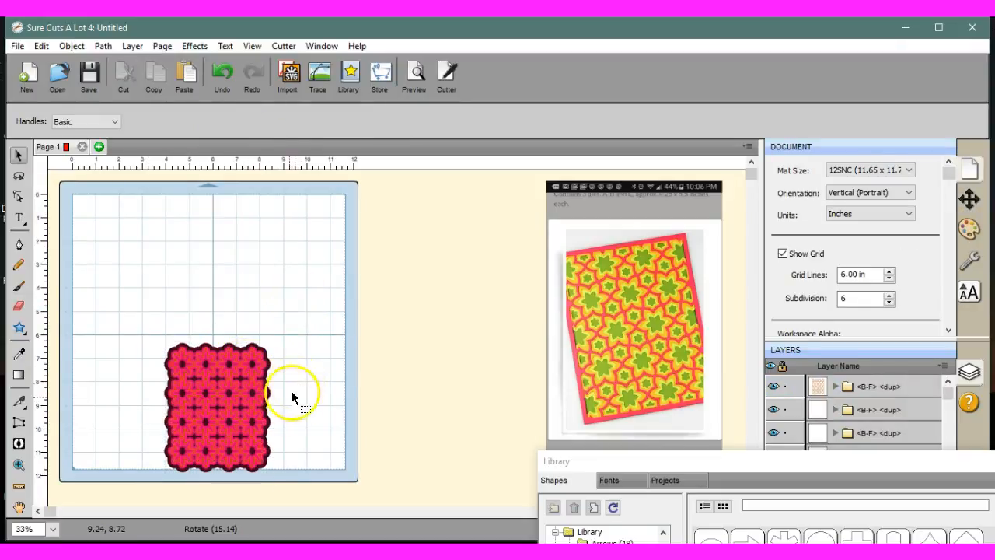
# - Change the flower grid's fill color from orange to the basic purple (red 128, green 0, blue 255)
pyautogui.click(260, 428)
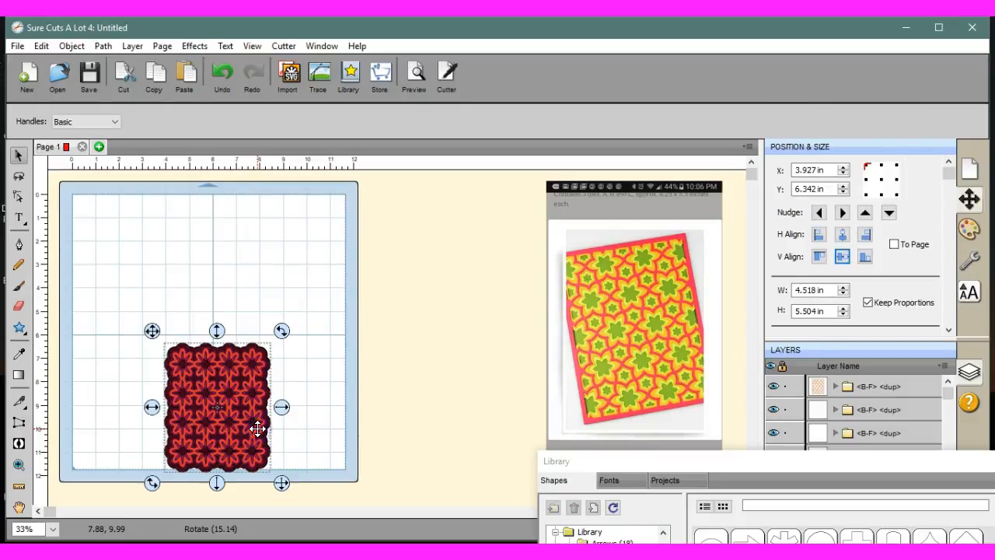
pyautogui.click(307, 424)
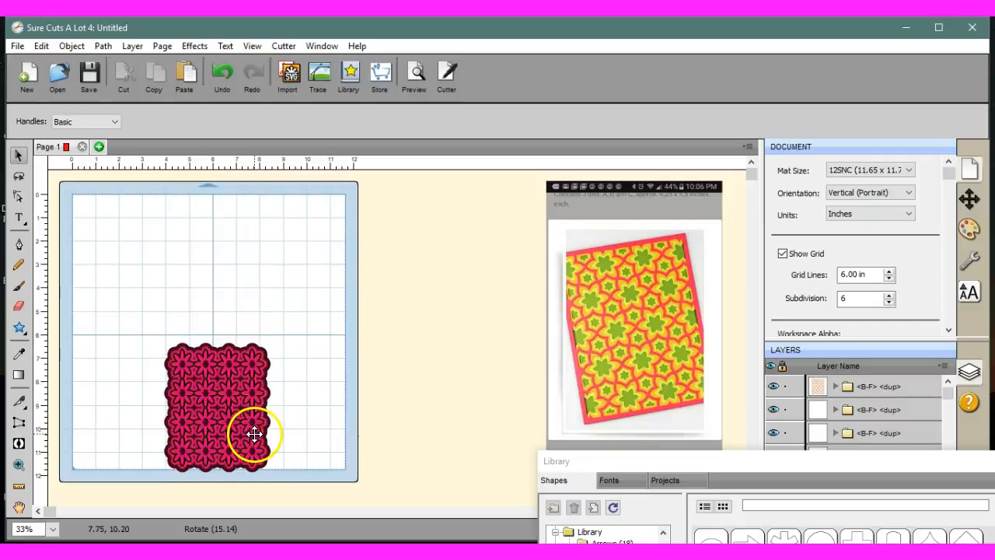
pyautogui.click(254, 433)
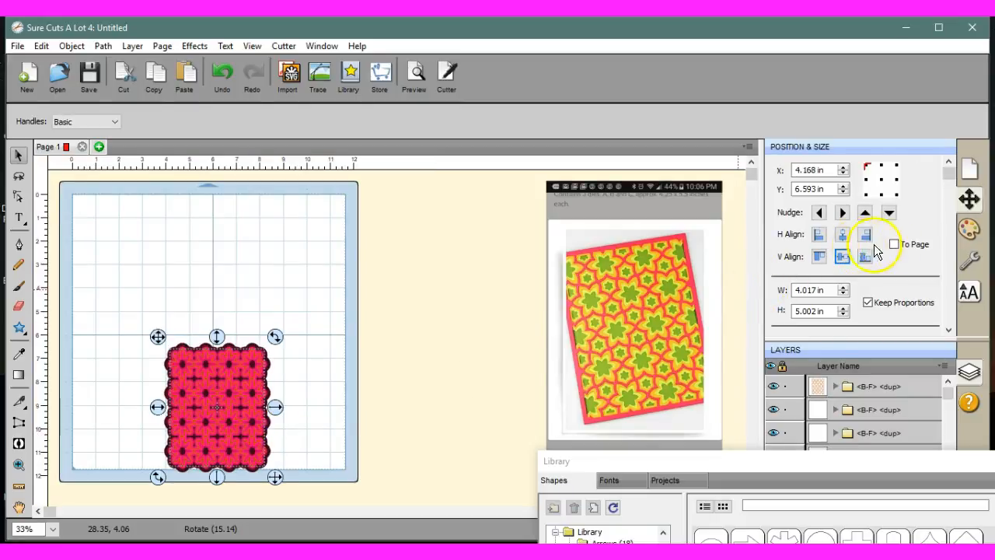
pyautogui.click(967, 228)
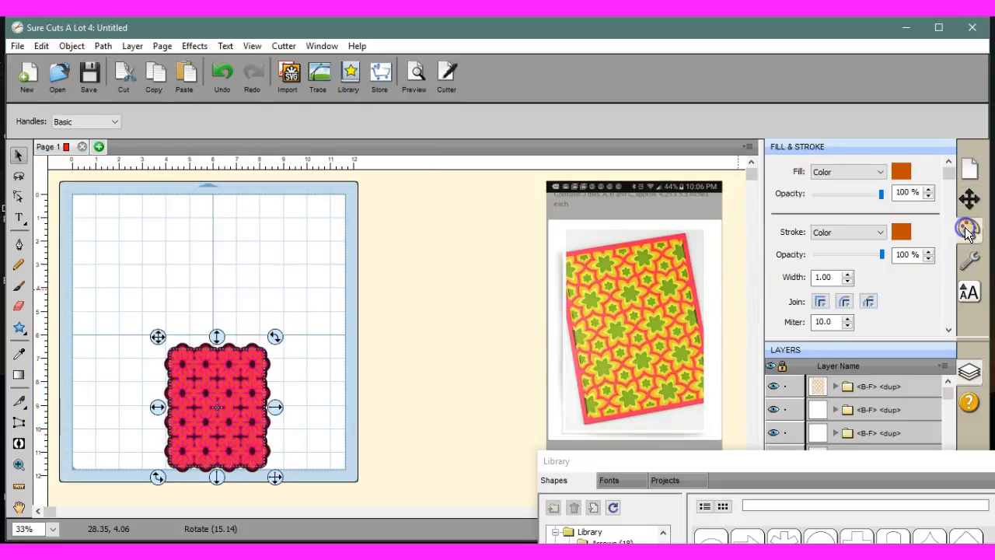
pyautogui.click(901, 174)
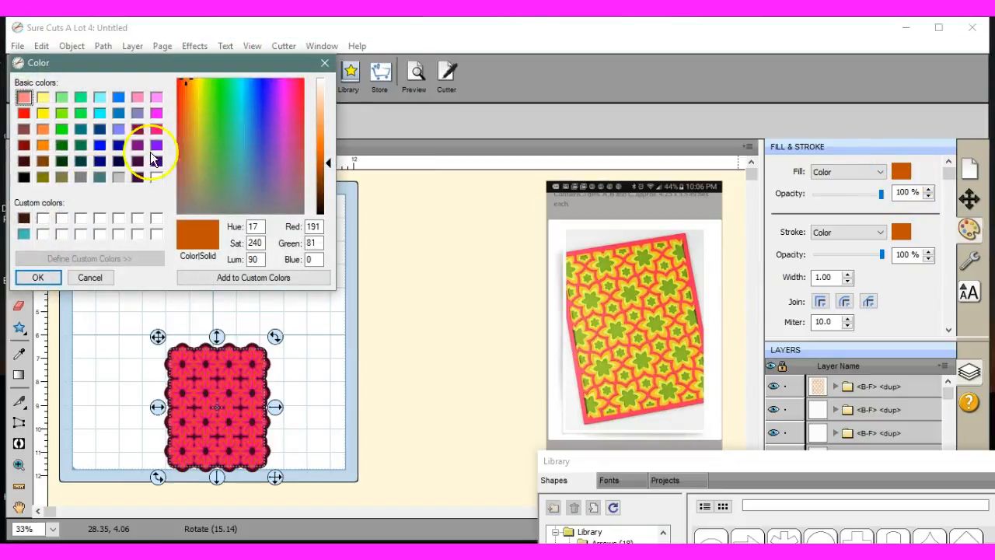
pyautogui.click(155, 147)
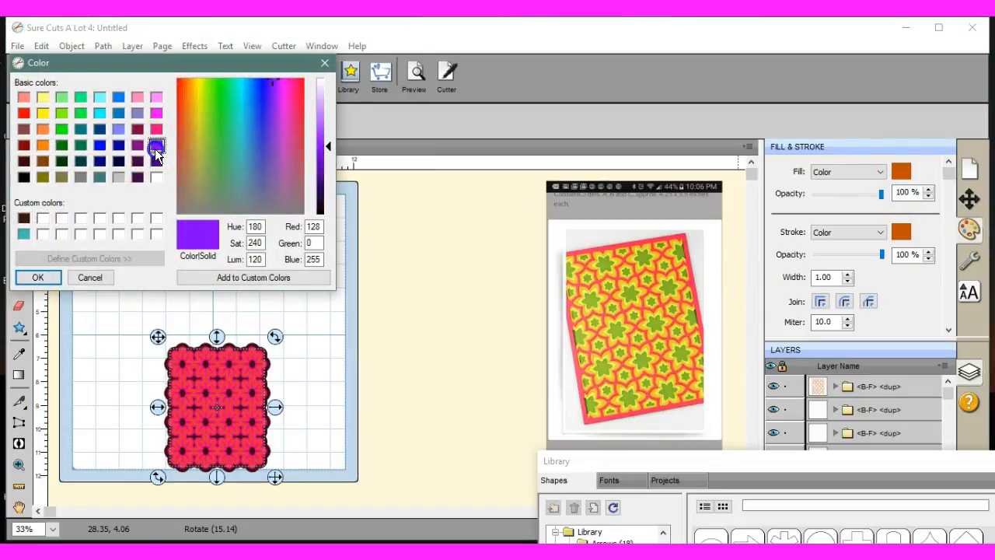
pyautogui.click(39, 281)
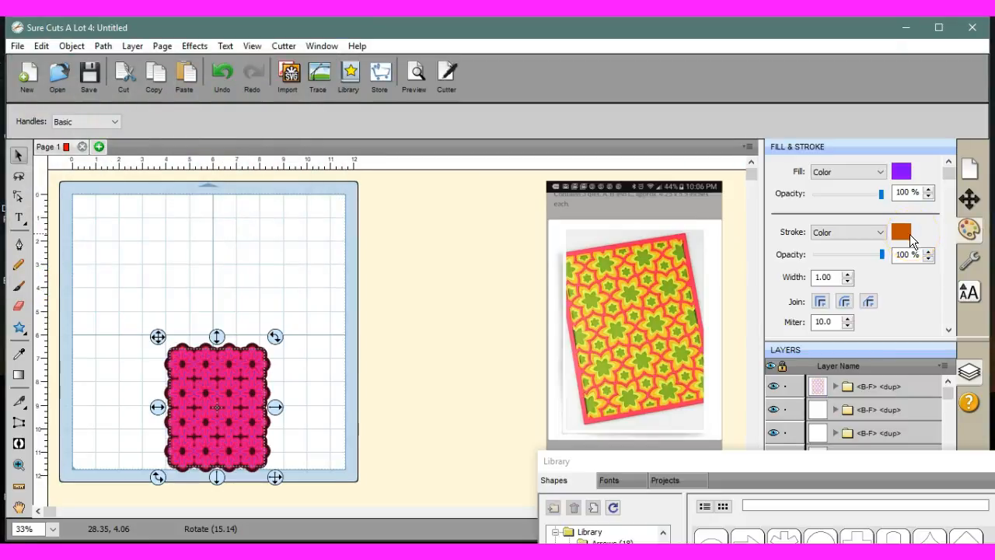
pyautogui.click(392, 315)
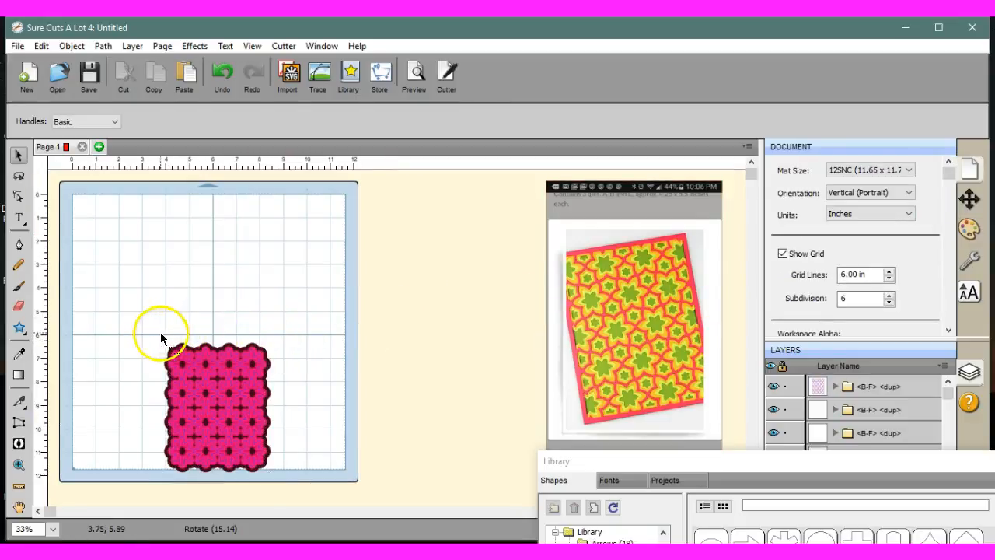
# - Select the flower grid together with its shadow group and move them to X about 6.177, Y 0.387 in
pyautogui.moveTo(159, 336); pyautogui.dragTo(285, 533)
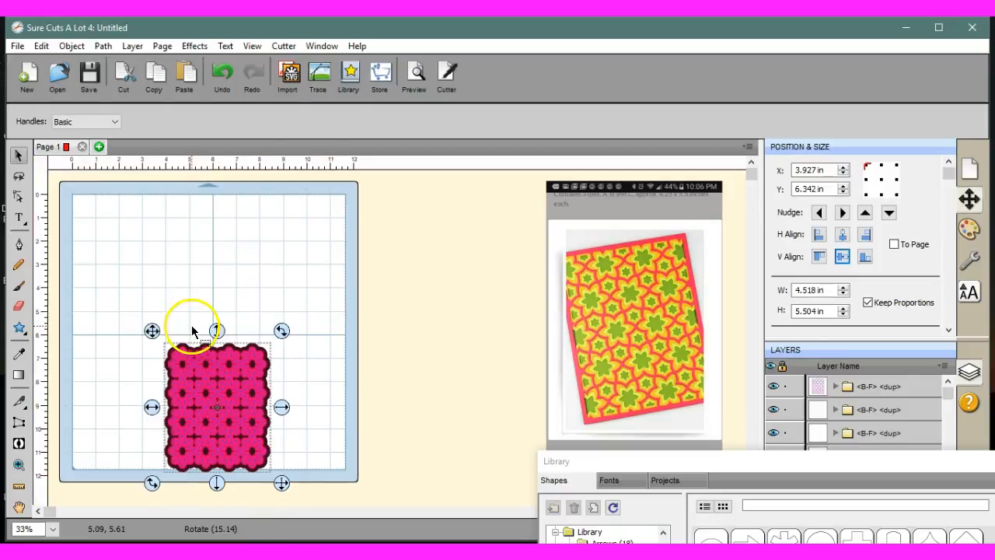
pyautogui.moveTo(163, 332); pyautogui.dragTo(210, 192)
pyautogui.click(275, 393)
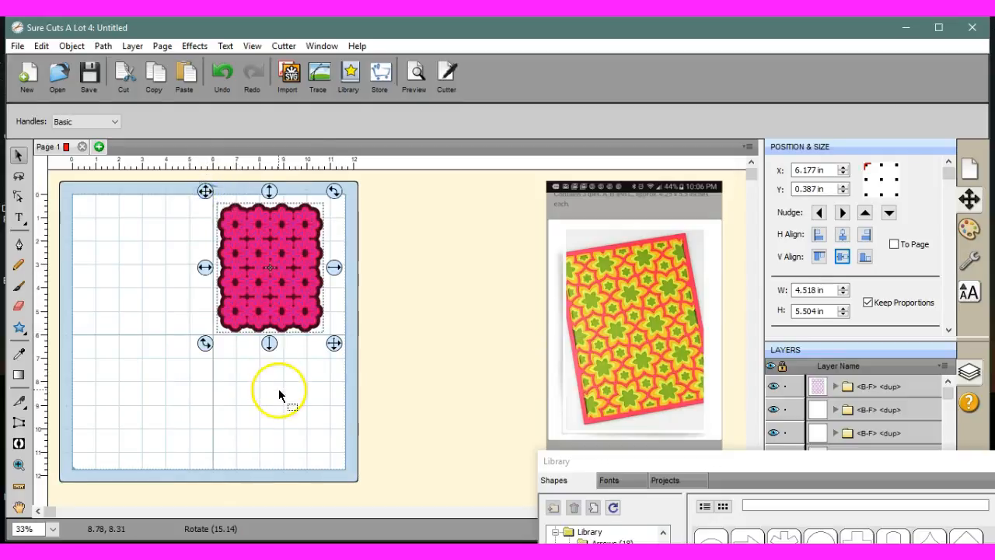
pyautogui.click(285, 295)
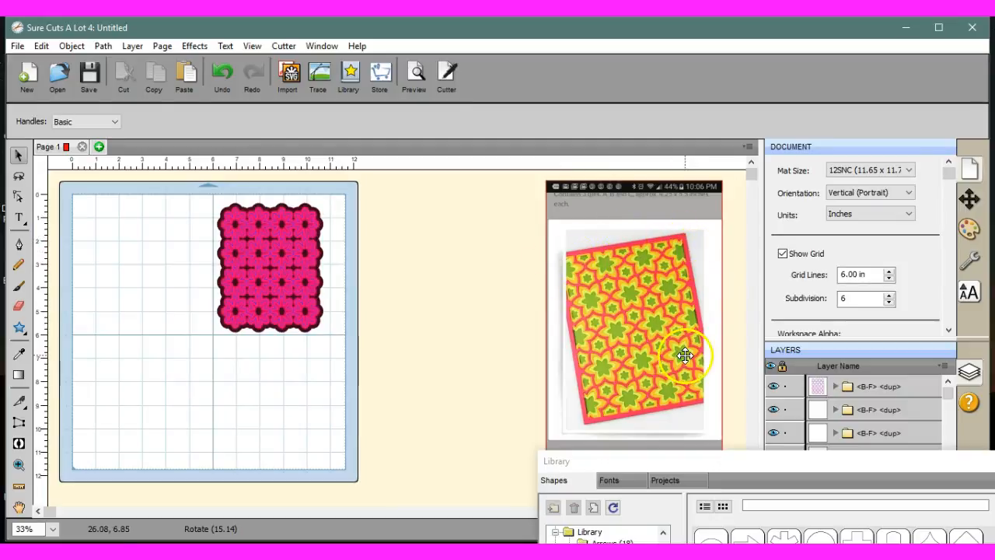
# - Add the square frame from the library's Basic Shapes, enlarge it to a portrait rectangle, and place it over the lattice at X about 5.802 in
pyautogui.moveTo(706, 472); pyautogui.dragTo(667, 198)
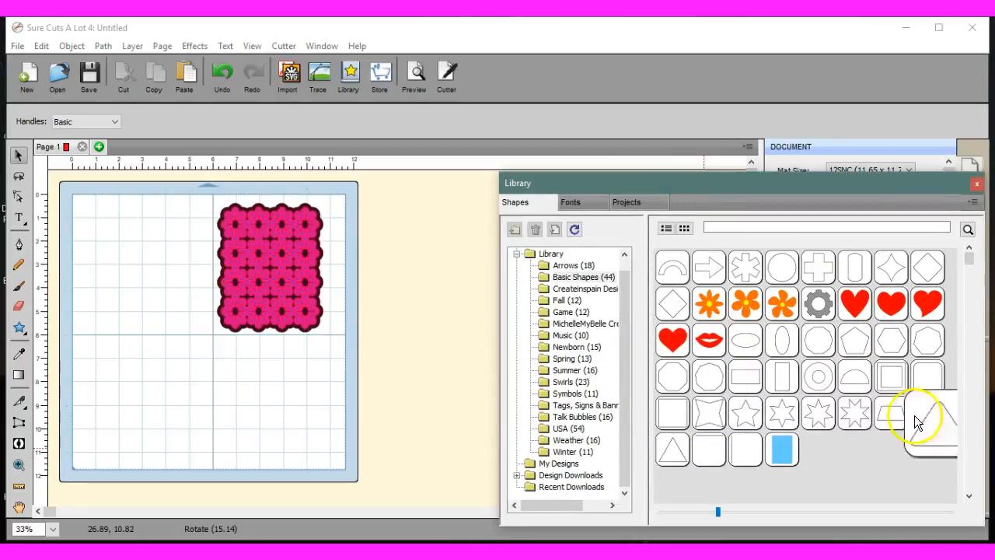
pyautogui.doubleClick(896, 389)
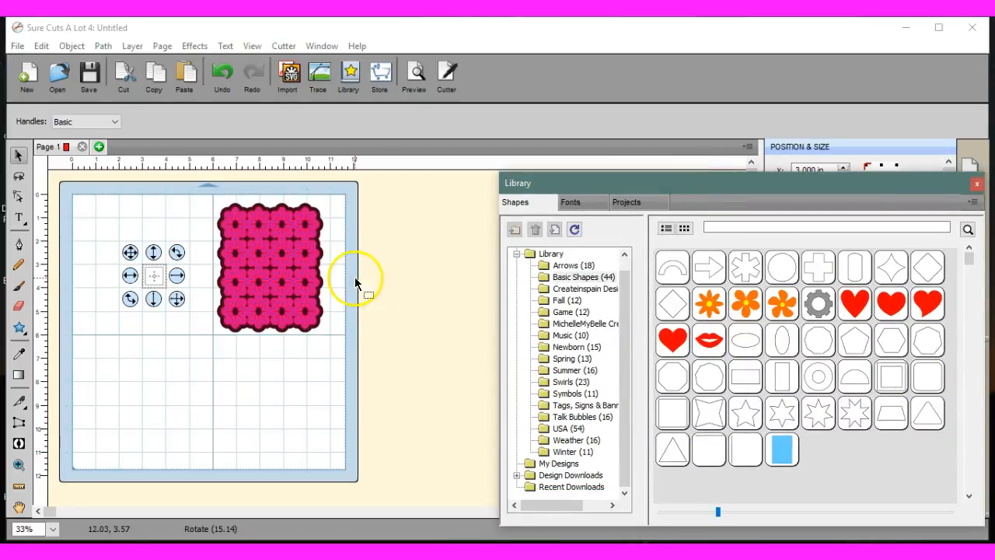
pyautogui.click(129, 244)
pyautogui.moveTo(130, 244); pyautogui.dragTo(204, 186)
pyautogui.moveTo(252, 239); pyautogui.dragTo(323, 347)
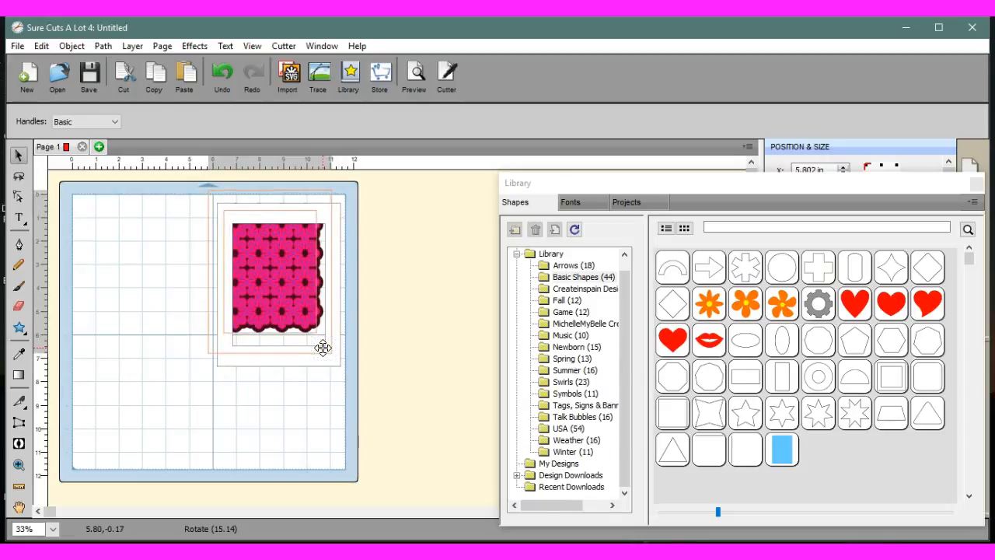
pyautogui.moveTo(326, 348); pyautogui.dragTo(326, 348)
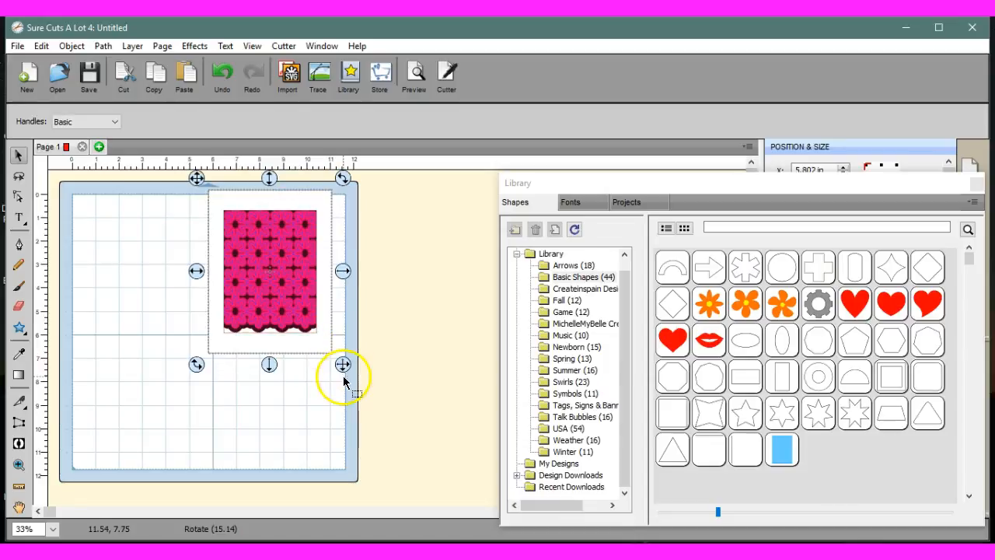
# - Resize the square frame to about 5.466 by 6.831 in and position it over the lattice at X 5.697, Y -0.292 in
pyautogui.moveTo(322, 334); pyautogui.dragTo(322, 334)
pyautogui.press('Right')
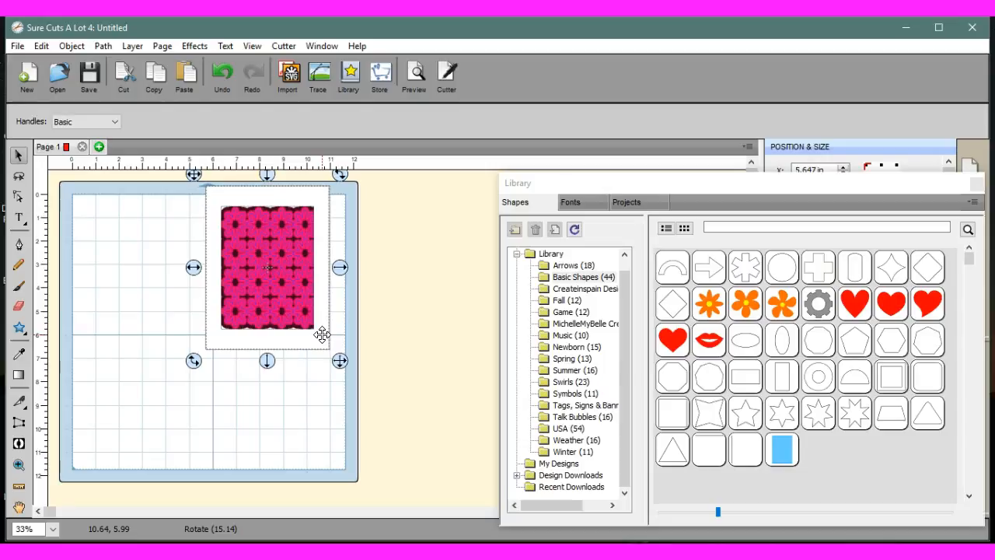
pyautogui.click(342, 273)
pyautogui.moveTo(342, 274); pyautogui.dragTo(347, 268)
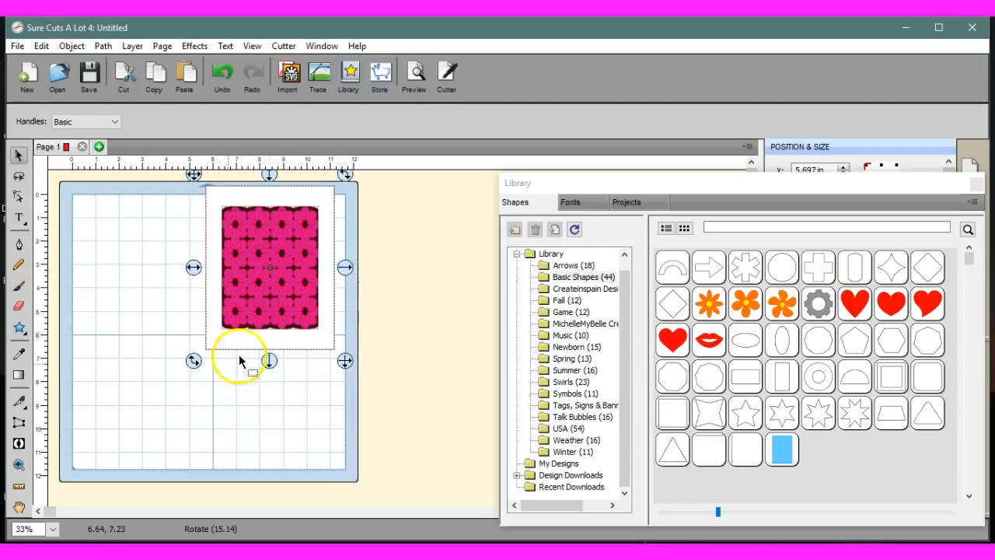
pyautogui.moveTo(268, 361); pyautogui.dragTo(268, 358)
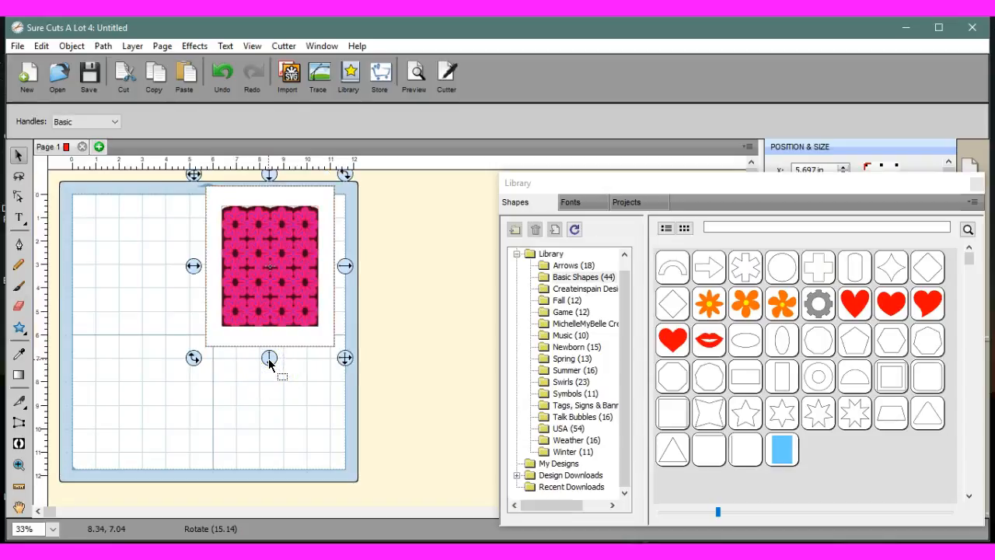
pyautogui.press('Right')
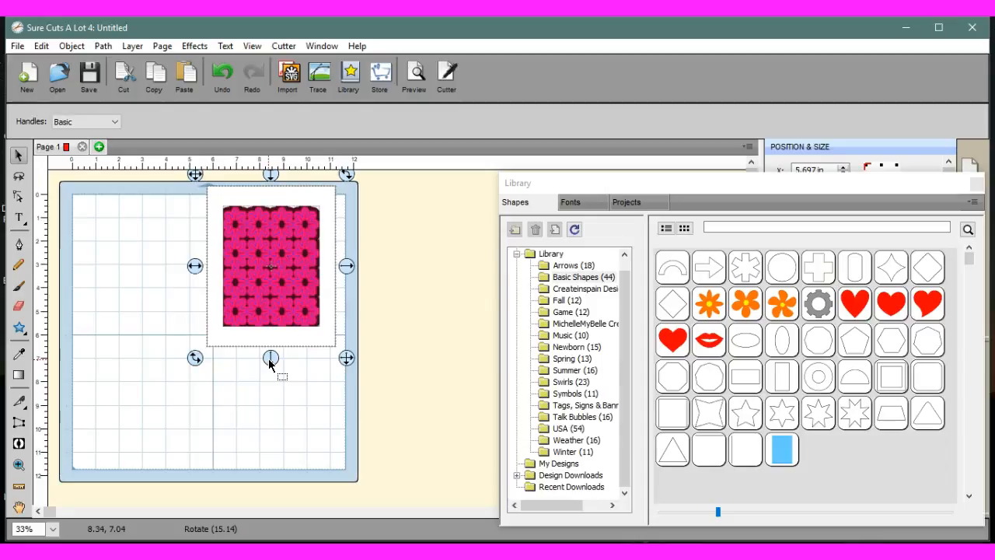
pyautogui.press('Left')
pyautogui.press('Down')
pyautogui.click(315, 360)
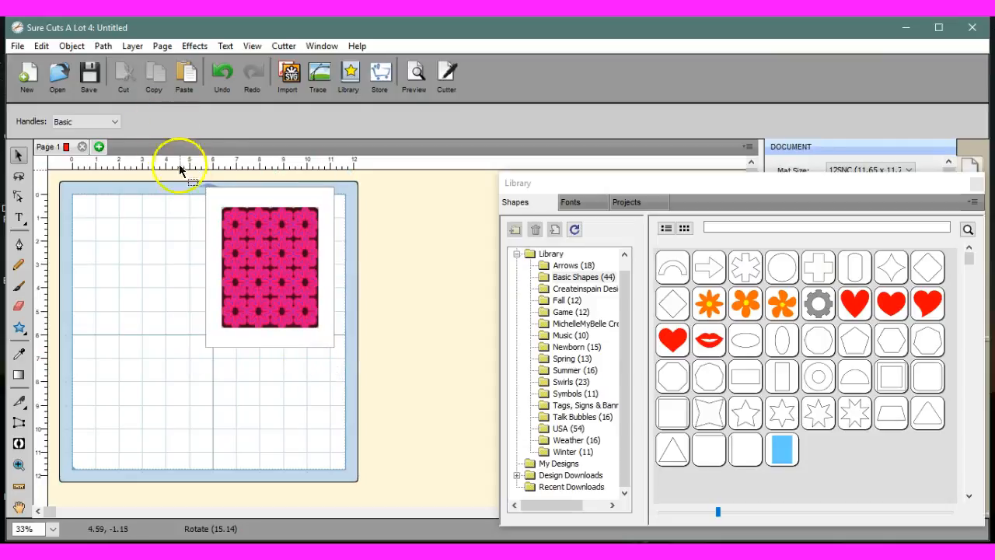
pyautogui.moveTo(188, 182); pyautogui.dragTo(376, 419)
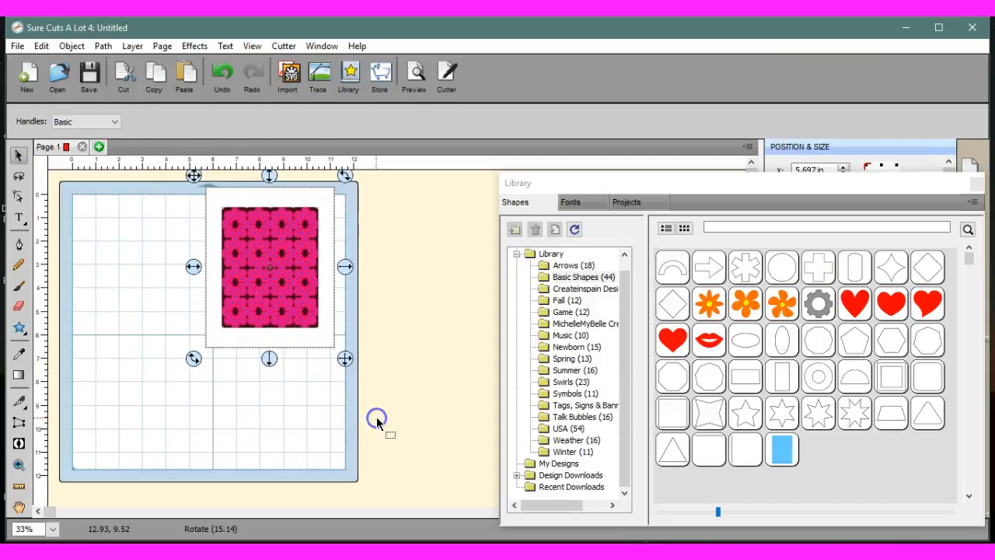
pyautogui.click(103, 45)
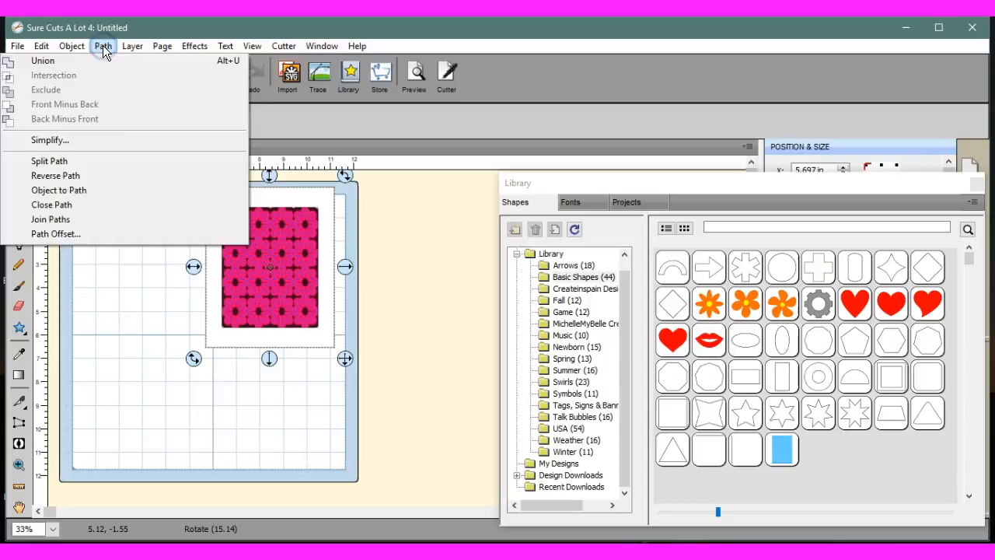
pyautogui.click(349, 376)
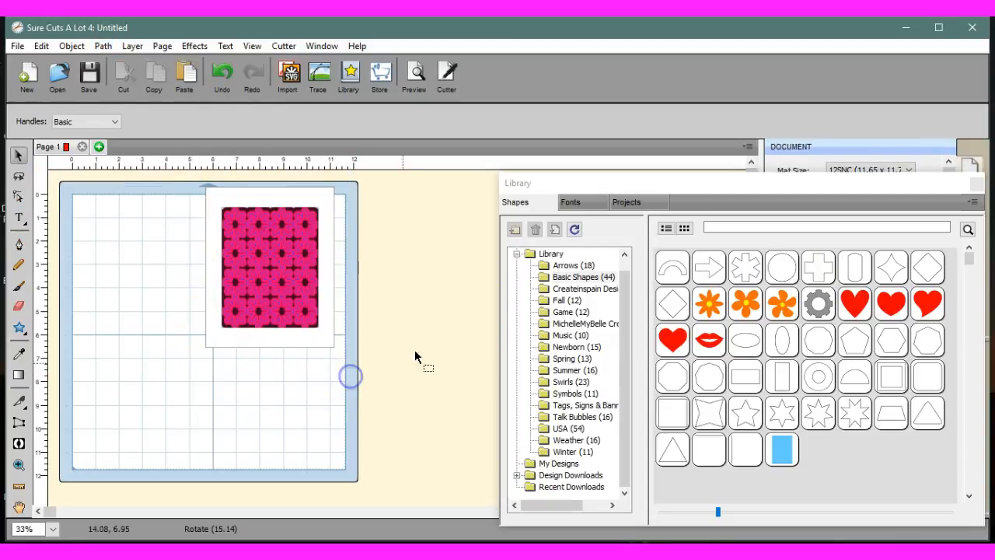
# - Hide the square frame to group the flower grid with its shadow layers, and make the frame visible again
pyautogui.moveTo(677, 192); pyautogui.dragTo(327, 395)
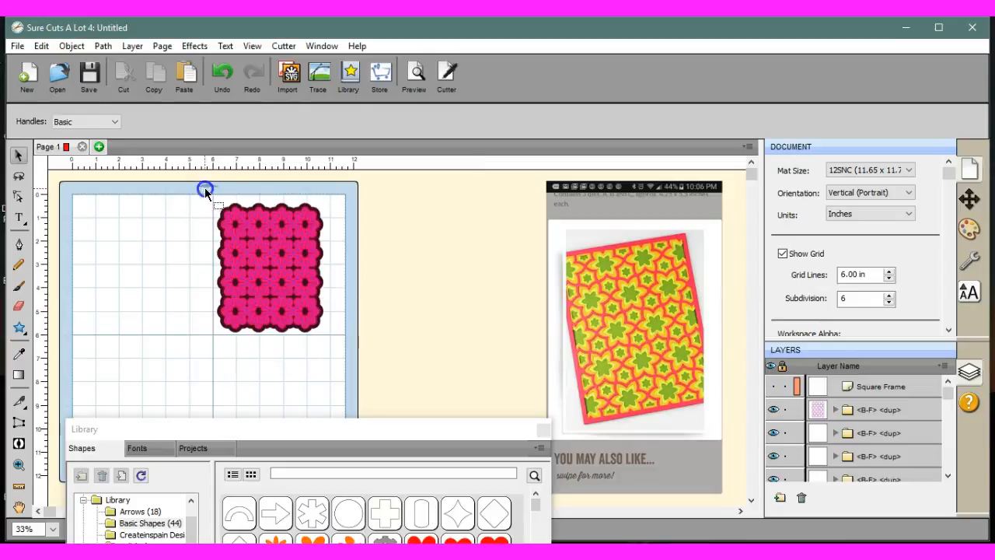
pyautogui.moveTo(204, 188); pyautogui.dragTo(336, 389)
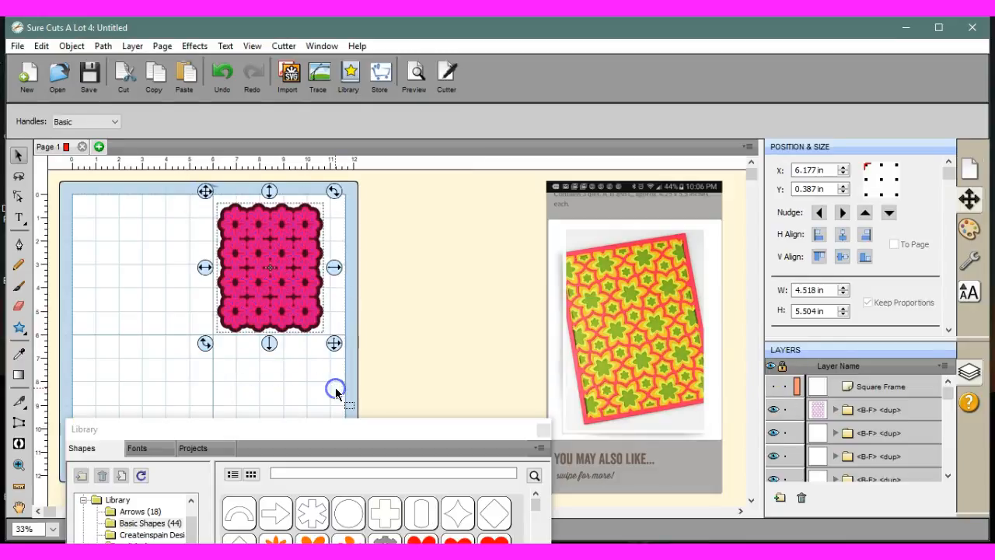
pyautogui.click(72, 46)
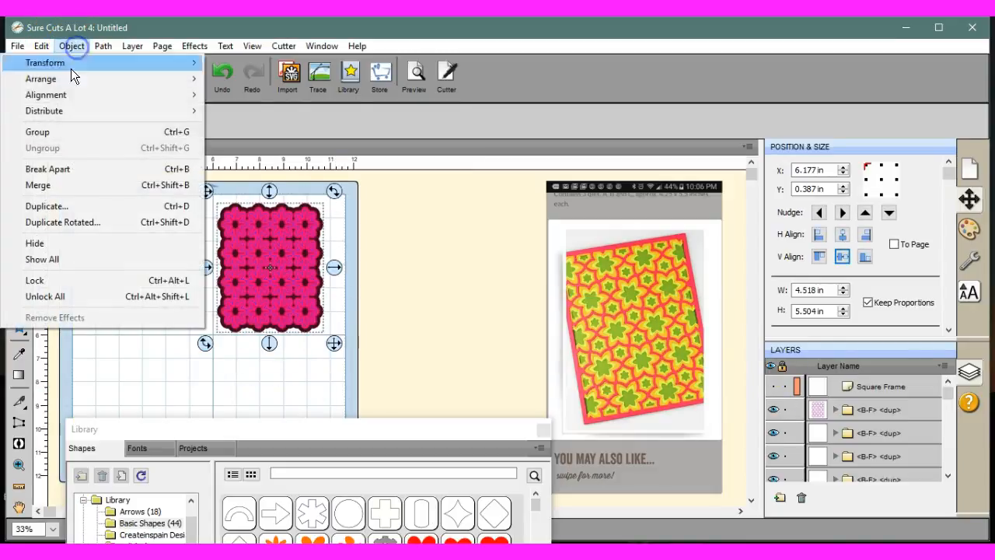
pyautogui.click(52, 132)
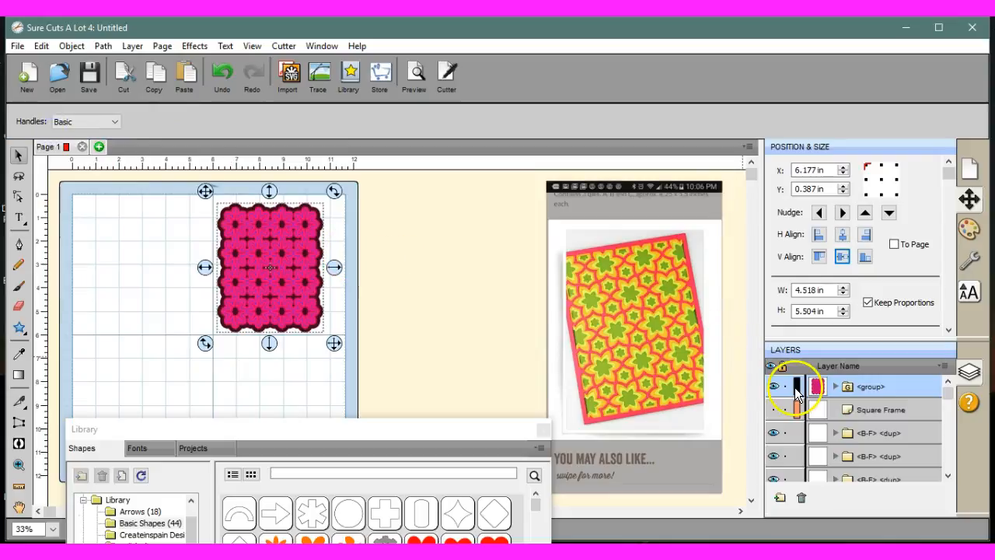
pyautogui.click(773, 409)
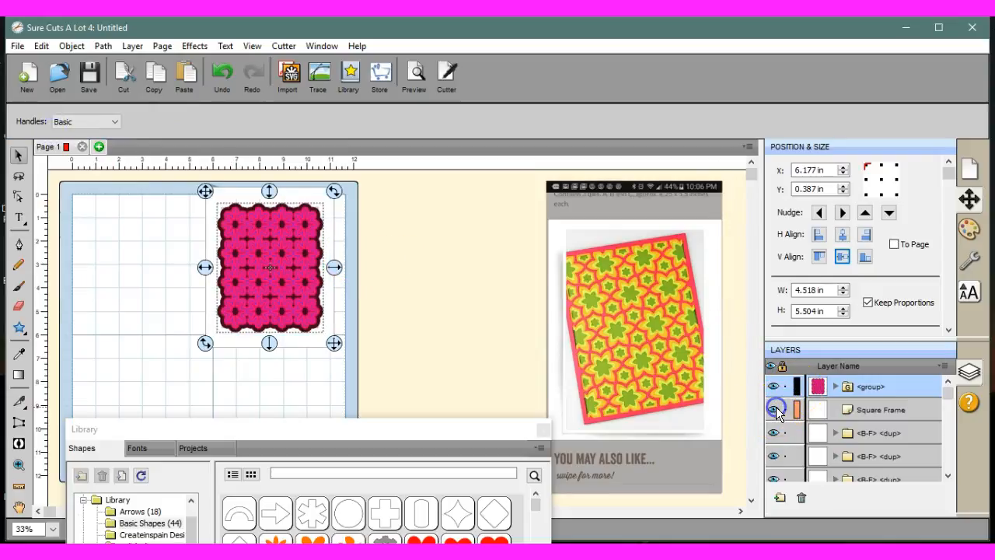
# - Select the lattice group together with the square frame and trim the lattice edges with Front Minus Back
pyautogui.click(377, 292)
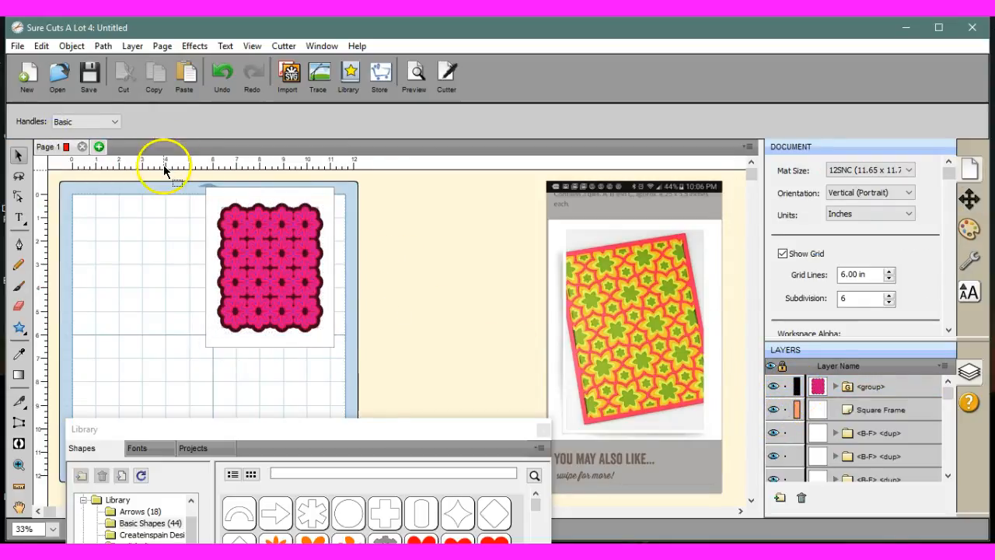
pyautogui.moveTo(163, 165); pyautogui.dragTo(359, 382)
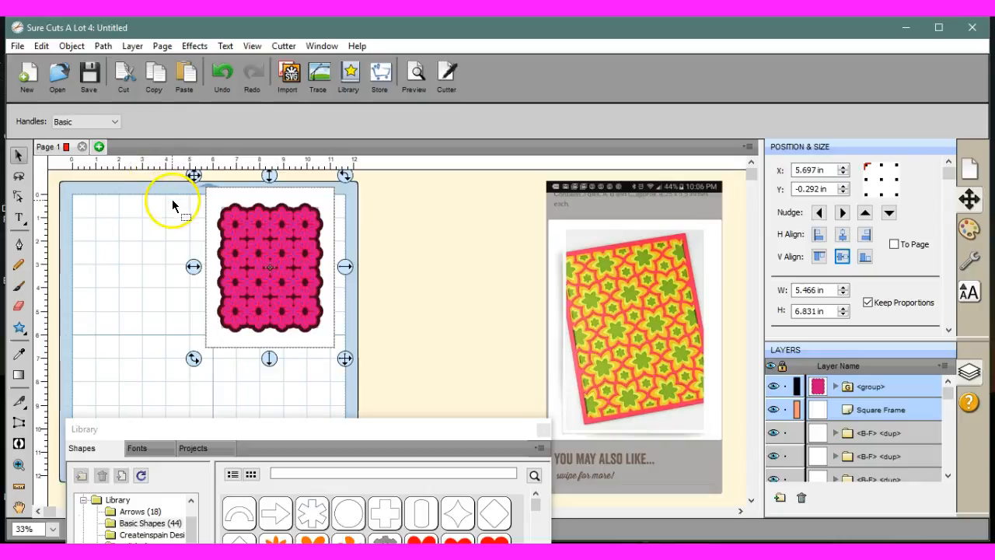
pyautogui.click(103, 46)
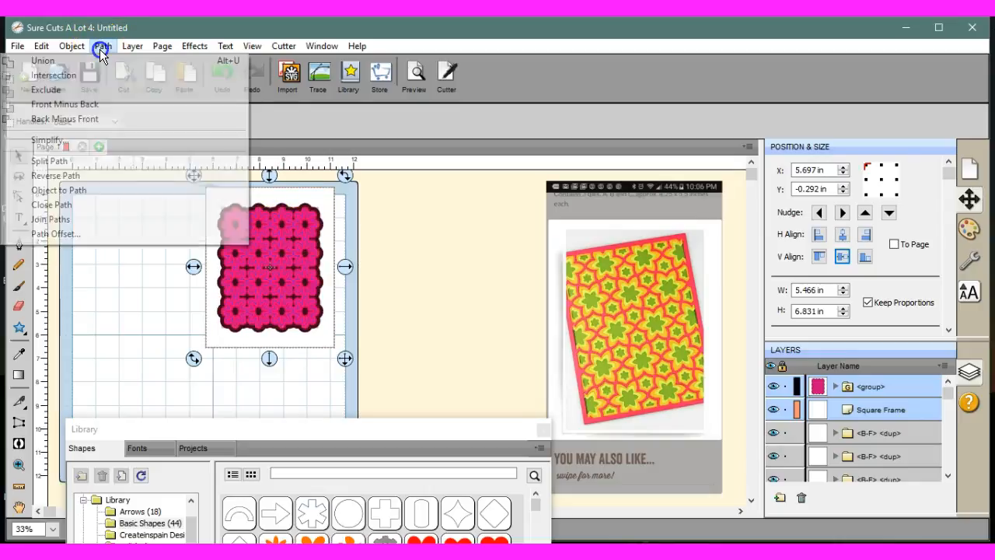
pyautogui.click(100, 105)
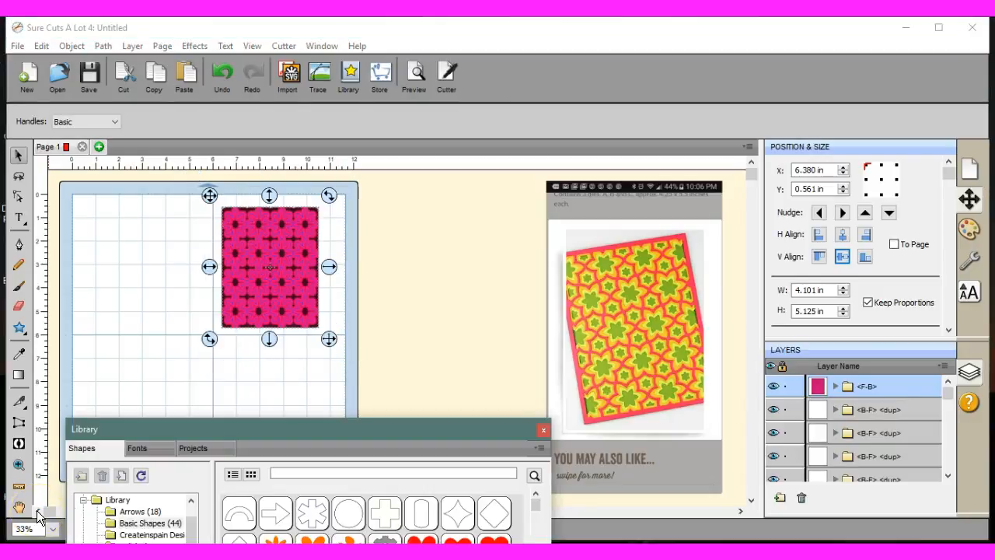
pyautogui.click(37, 510)
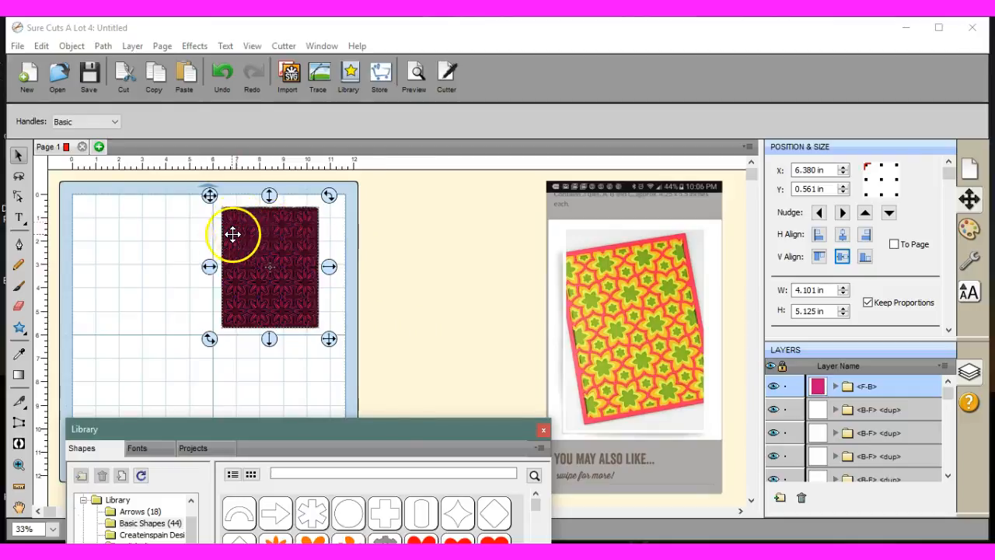
pyautogui.click(71, 46)
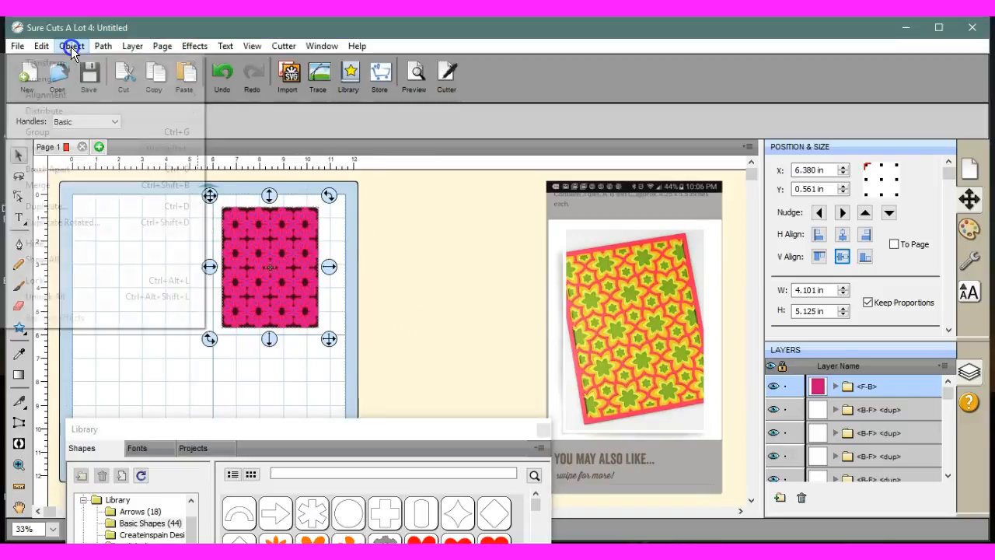
pyautogui.click(388, 174)
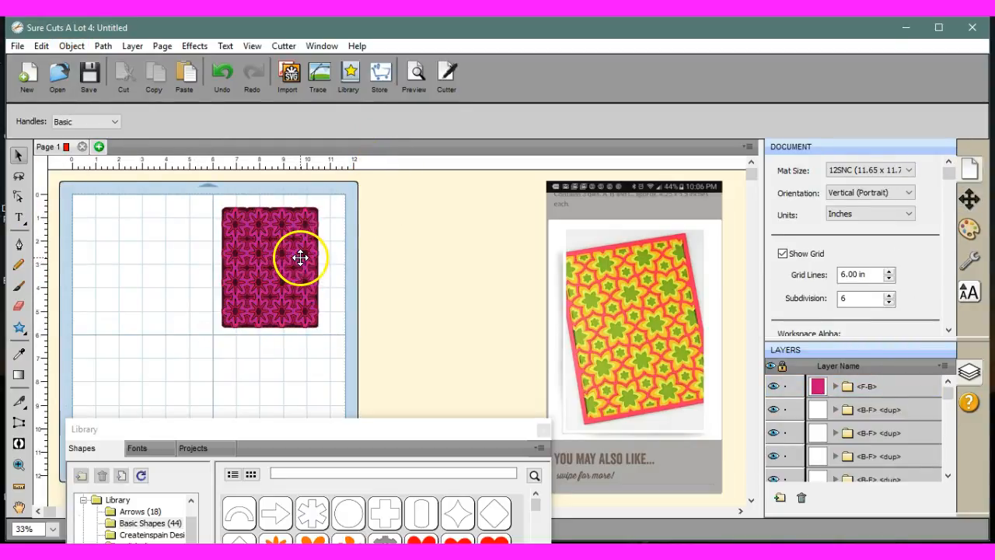
# - Move the bright pink flower layer out of the trimmed stack to X 1.821, Y 0.588 in
pyautogui.click(300, 257)
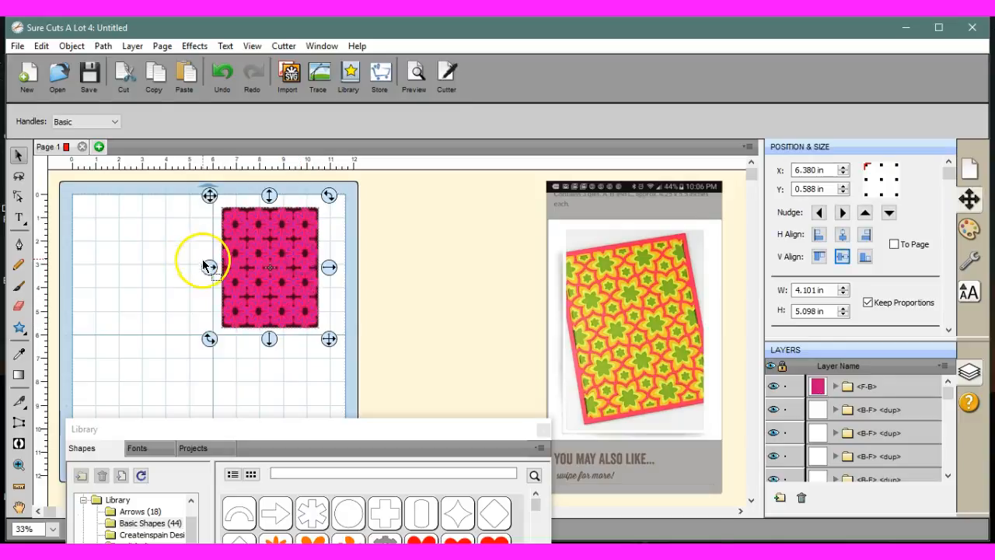
pyautogui.moveTo(211, 268); pyautogui.dragTo(105, 251)
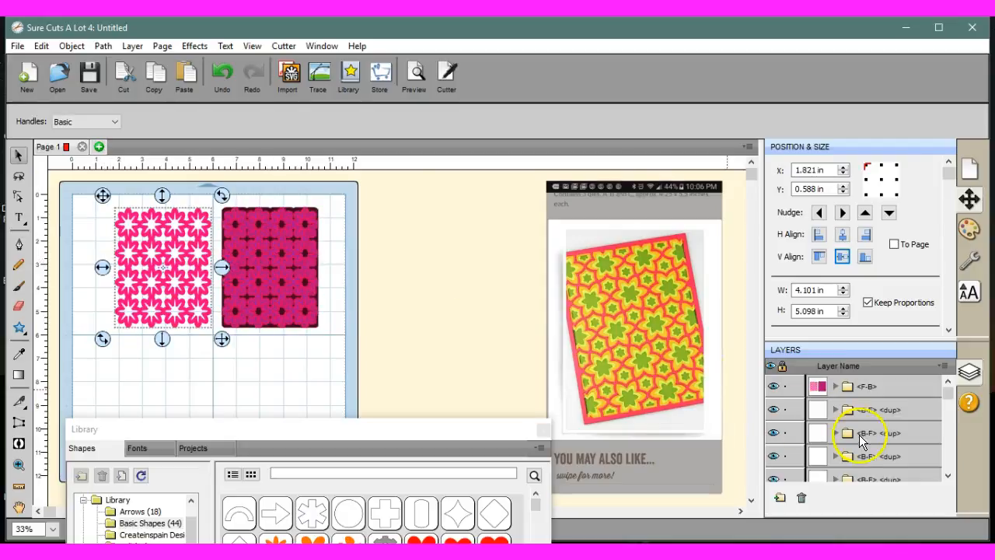
pyautogui.click(819, 387)
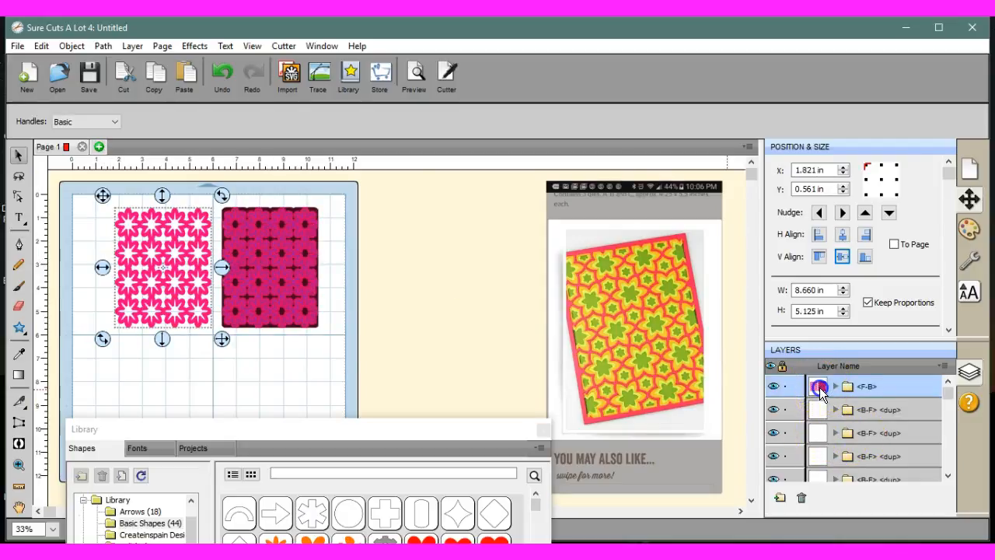
pyautogui.click(428, 302)
# - Move three trimmed layers off the mat: crimson to X 13.607, Y 0.313, dark maroon to X 14.196, Y 5.677, and bright pink to X 14.724, Y 1.332 in
pyautogui.moveTo(305, 288); pyautogui.dragTo(474, 286)
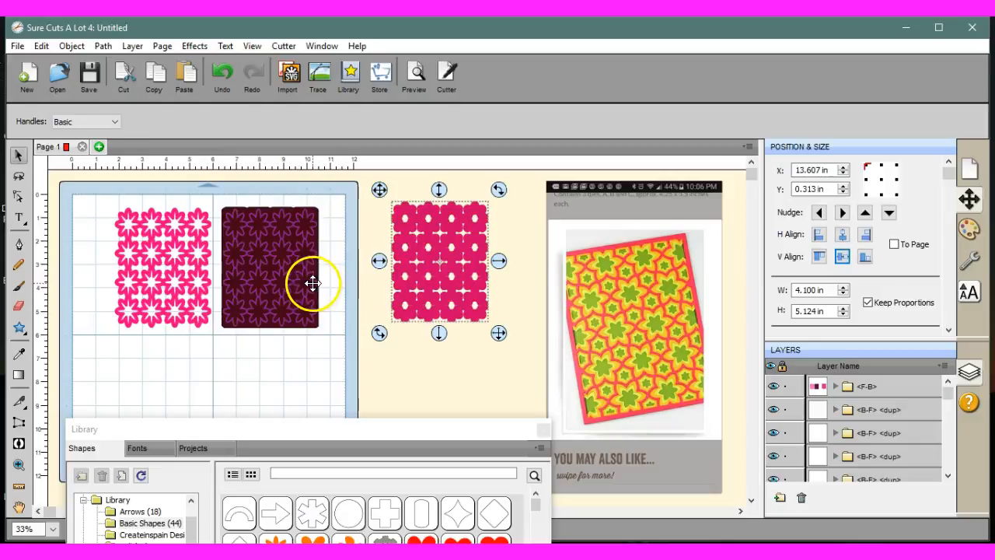
pyautogui.moveTo(312, 283); pyautogui.dragTo(493, 402)
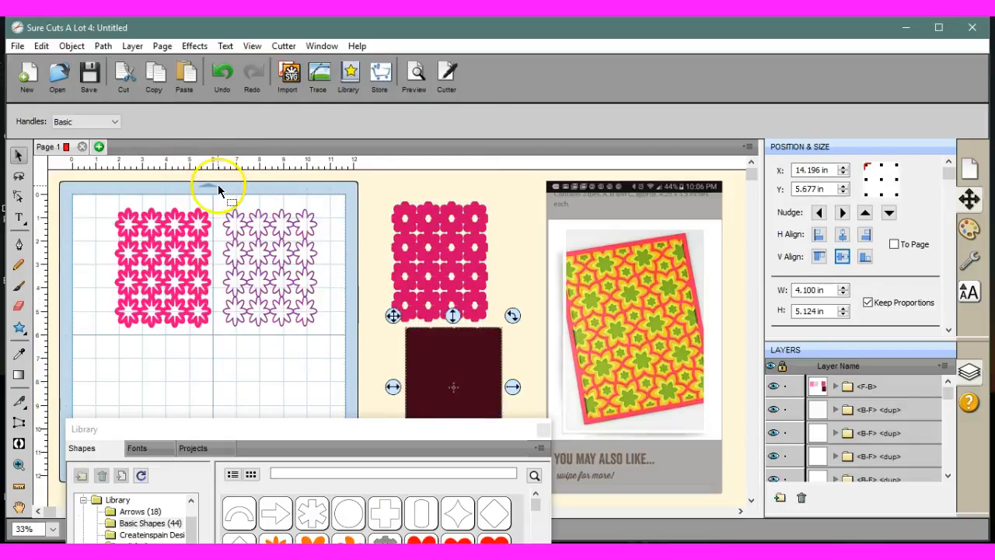
pyautogui.click(174, 230)
pyautogui.moveTo(179, 244); pyautogui.dragTo(483, 261)
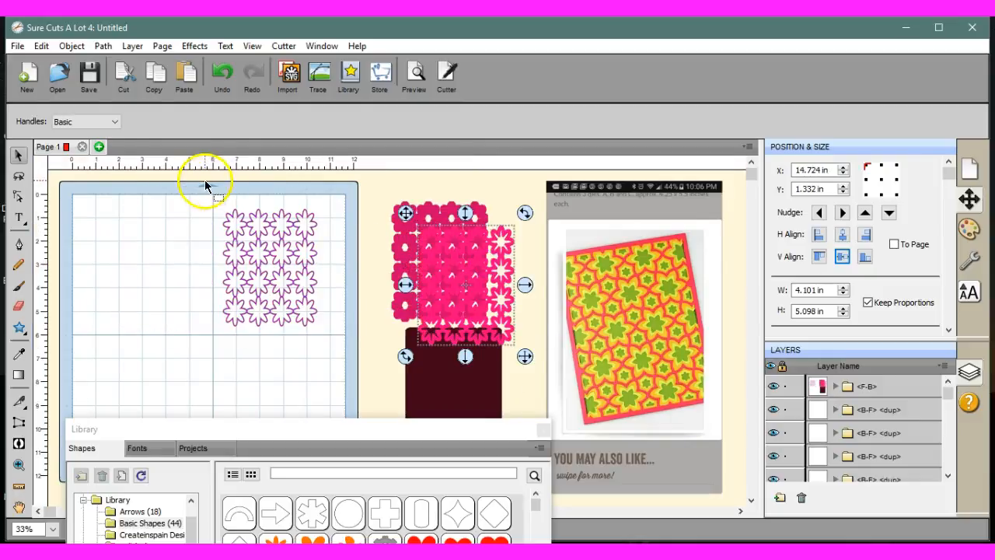
# - Add a vertical rectangle and a square from the library's Basic Shapes to the mat
pyautogui.click(269, 251)
pyautogui.moveTo(237, 428); pyautogui.dragTo(259, 307)
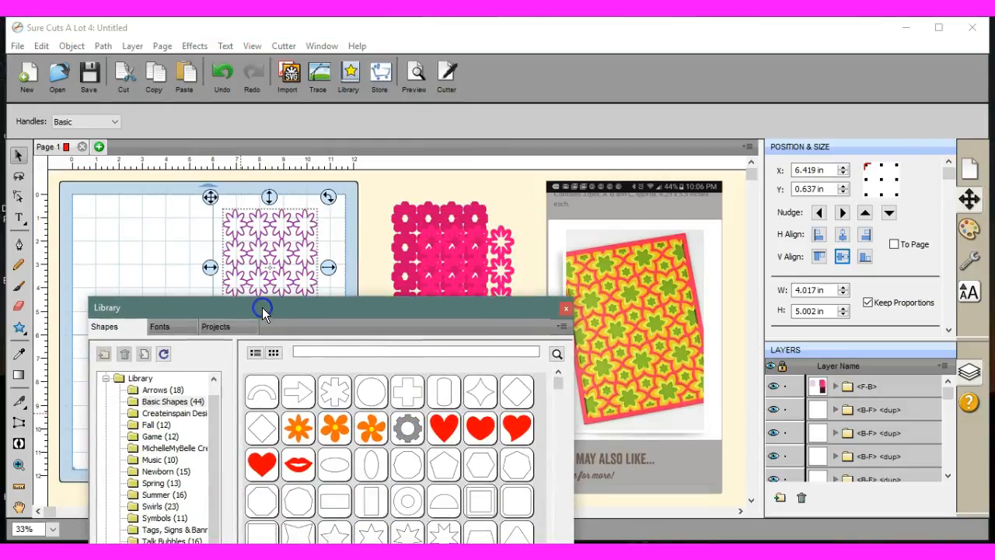
pyautogui.doubleClick(379, 499)
pyautogui.moveTo(342, 300); pyautogui.dragTo(684, 165)
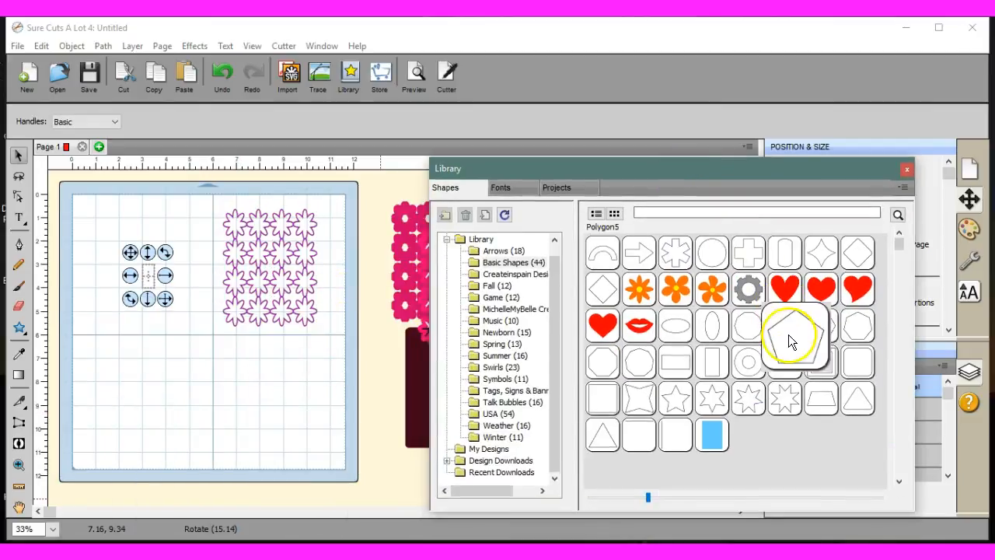
pyautogui.doubleClick(607, 404)
pyautogui.moveTo(655, 165); pyautogui.dragTo(638, 511)
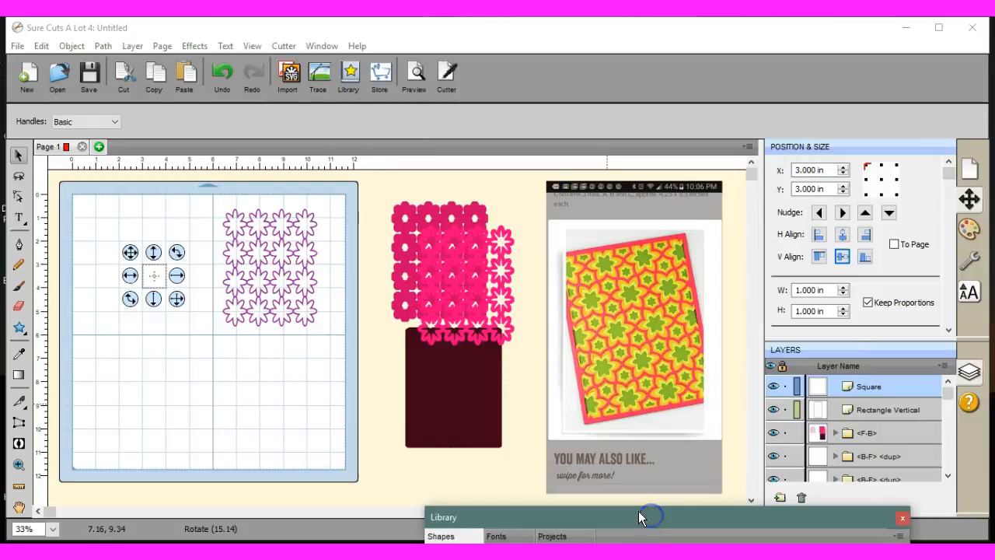
# - Move the square aside, enlarge the vertical rectangle to 4.067 by 5.064 in, and place it at X 2.5, Y 0.612 in, overlapping the flower grid's edge
pyautogui.moveTo(130, 251); pyautogui.dragTo(263, 334)
pyautogui.moveTo(148, 277); pyautogui.dragTo(269, 339)
pyautogui.moveTo(213, 270); pyautogui.dragTo(148, 270)
pyautogui.moveTo(129, 266); pyautogui.dragTo(121, 266)
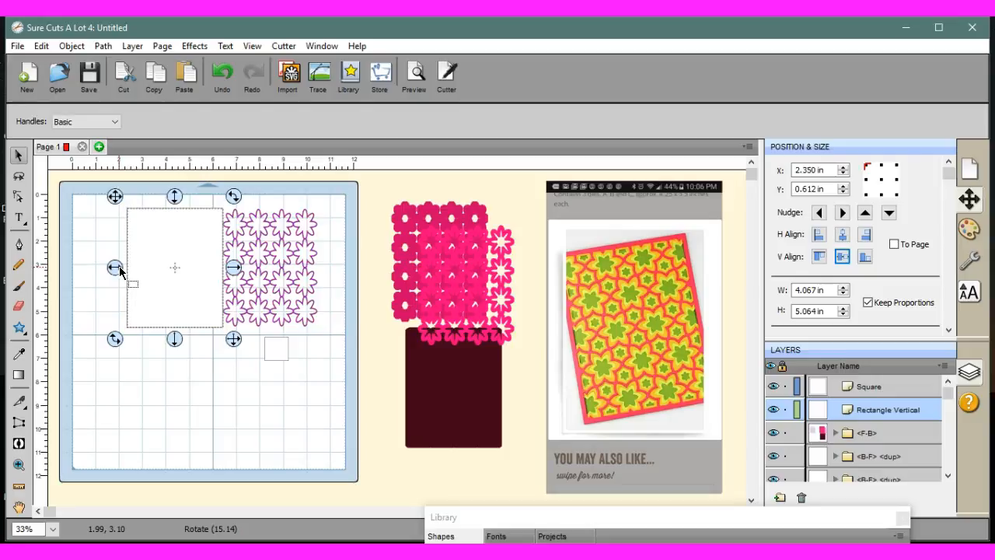
pyautogui.press('Right')
pyautogui.press('Right')
pyautogui.press('Right')
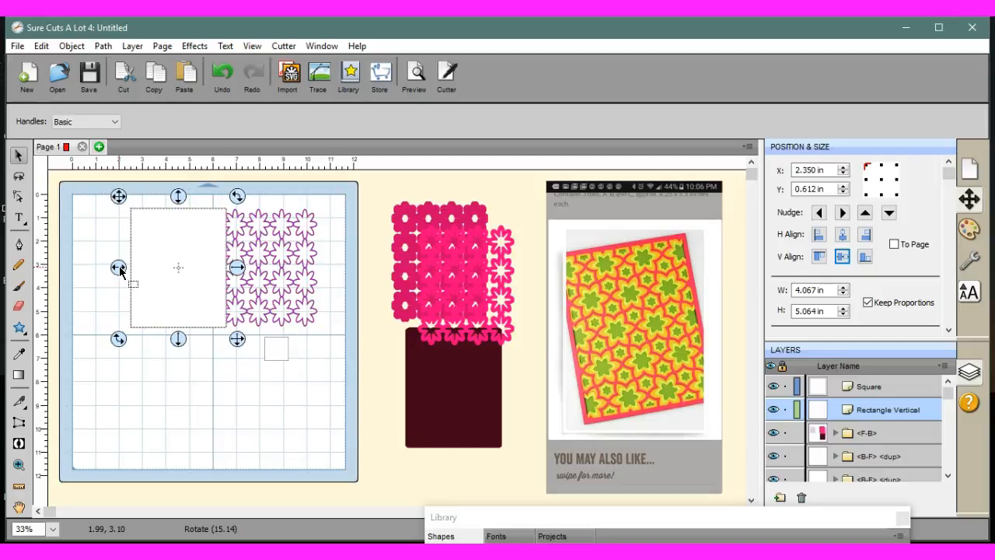
# - Select the vertical rectangle together with the purple flower grid and unite them with Union
pyautogui.click(364, 282)
pyautogui.moveTo(111, 192); pyautogui.dragTo(360, 342)
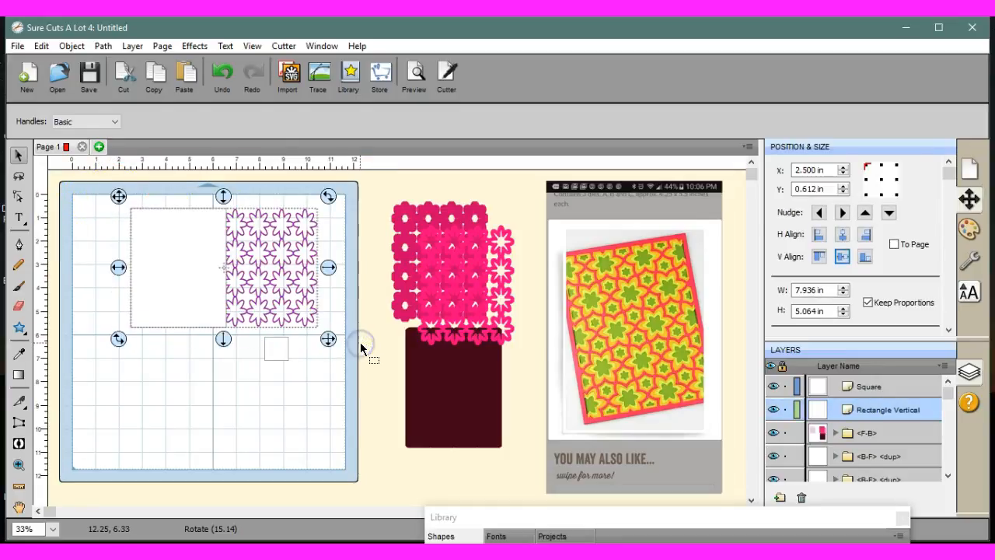
pyautogui.click(102, 46)
pyautogui.click(101, 69)
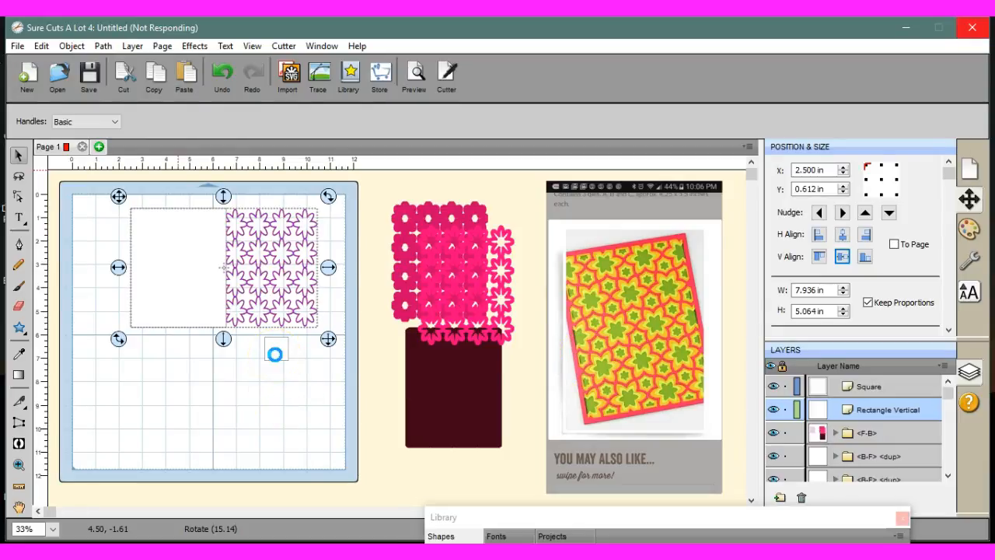
# - Stretch the square to about 3.969 by 5.125 in and place it below the flower grid at X 5.342, Y 6.249 in
pyautogui.moveTo(275, 354); pyautogui.dragTo(329, 462)
pyautogui.moveTo(279, 384); pyautogui.dragTo(249, 418)
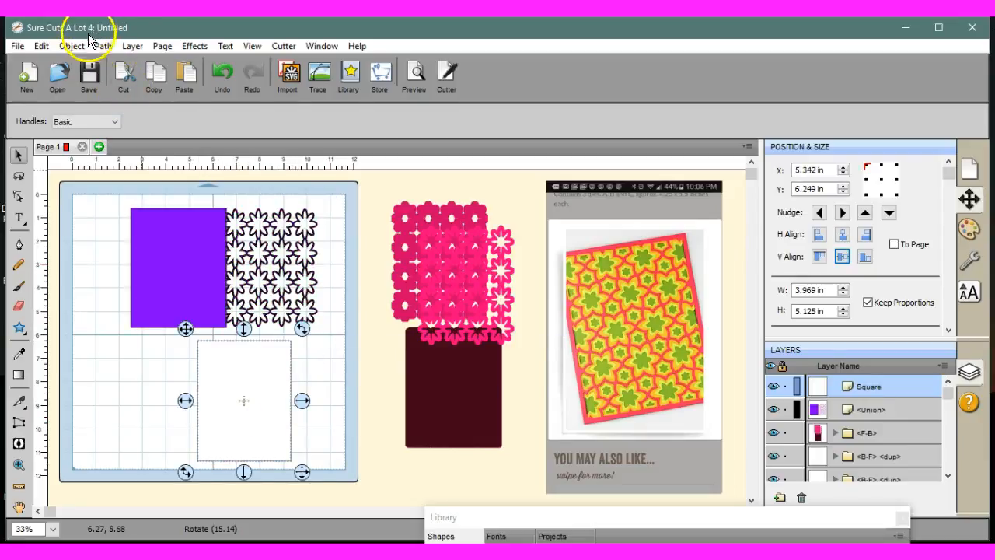
# - Add a 0.050 in shadow layer to the square and cut the square out of it with Back Minus Front
pyautogui.click(194, 46)
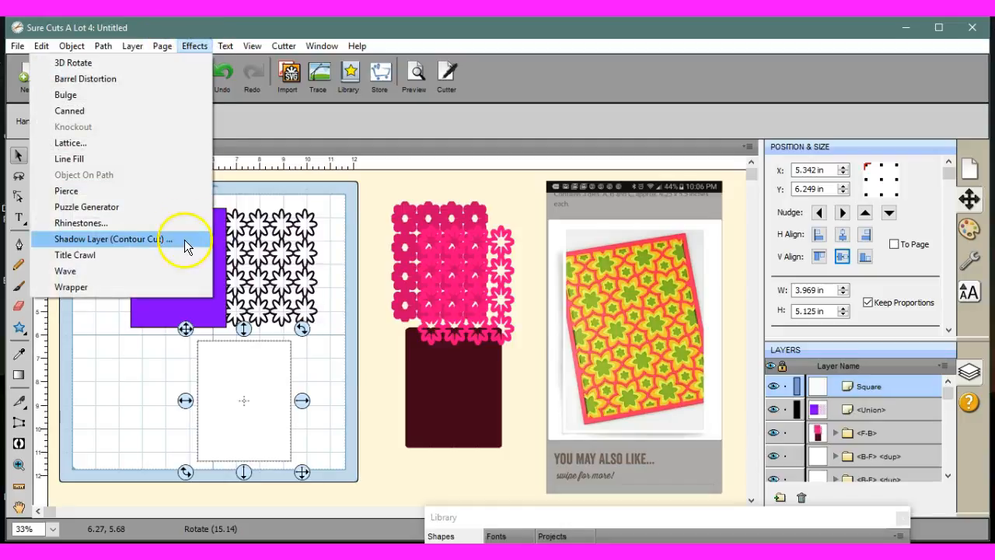
pyautogui.click(186, 242)
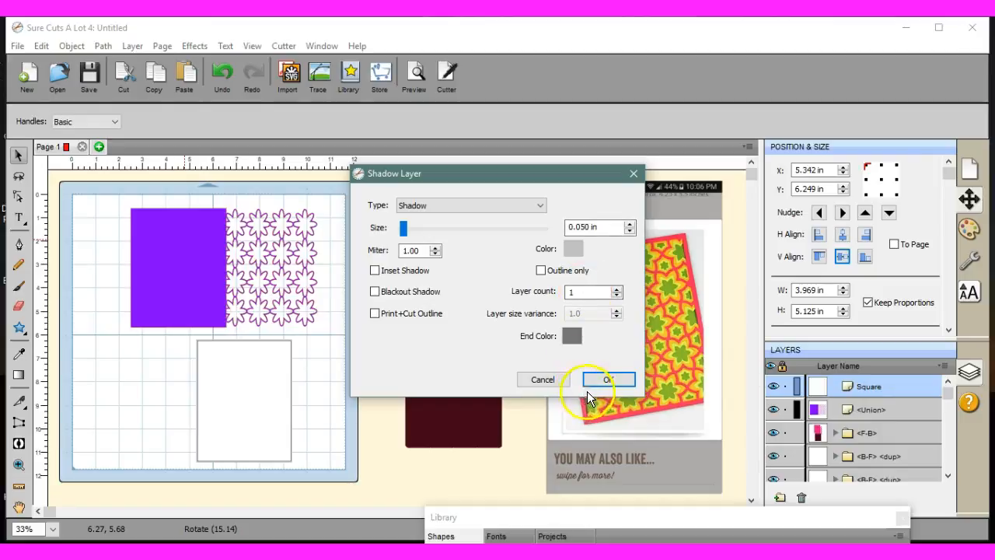
pyautogui.click(173, 358)
pyautogui.moveTo(182, 328); pyautogui.dragTo(349, 474)
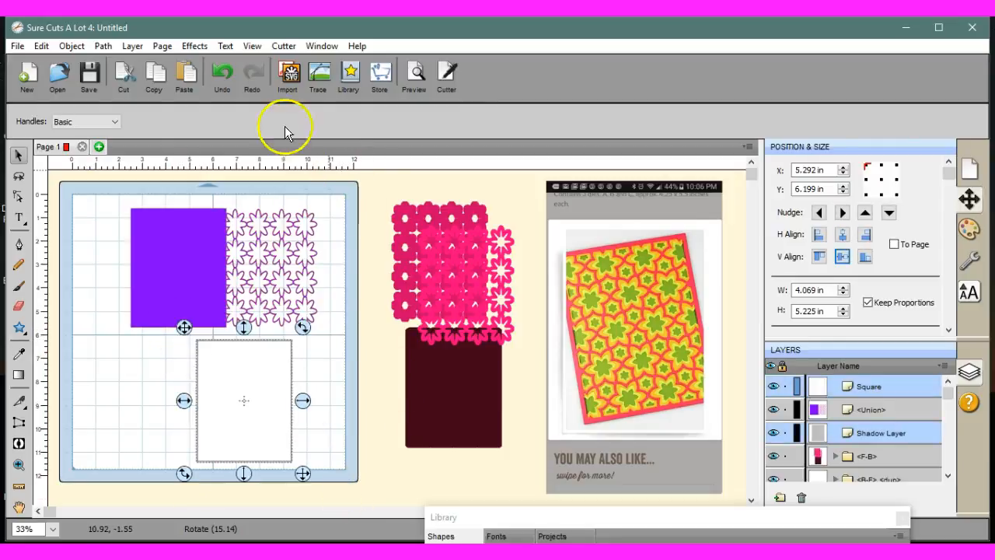
pyautogui.click(102, 46)
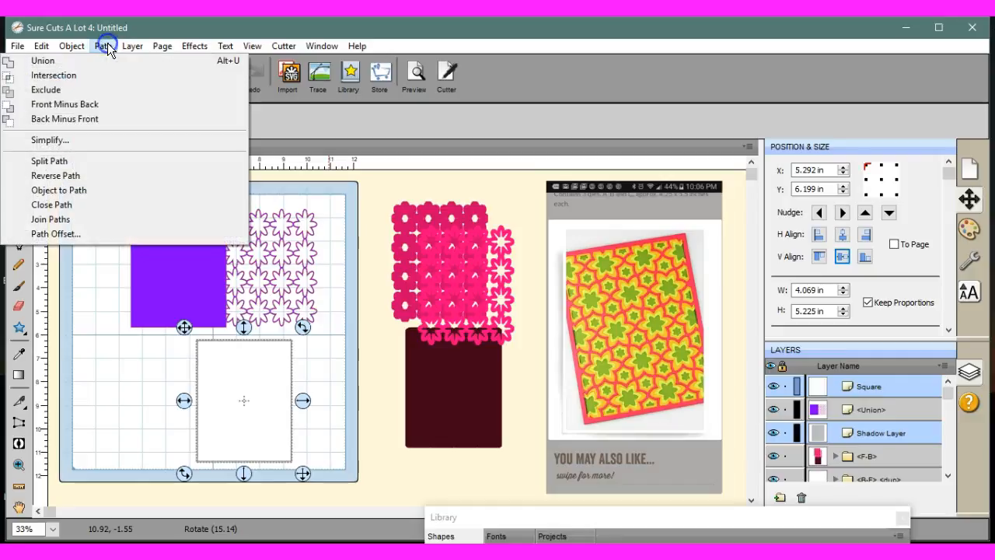
pyautogui.click(107, 121)
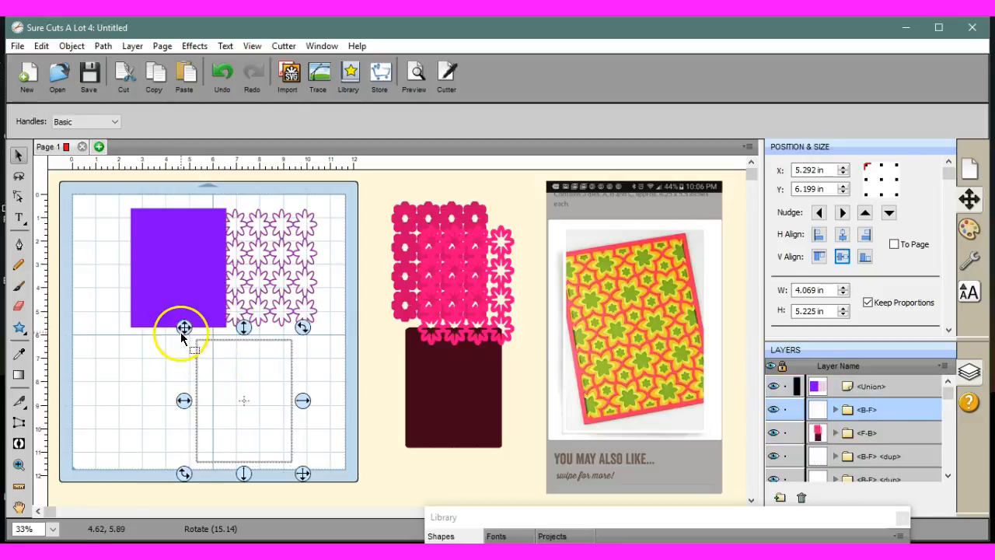
# - Move the thin frame over the flower grid's outer edges at X 6.358 in and shorten it to 4.948 in high
pyautogui.moveTo(183, 327); pyautogui.dragTo(208, 201)
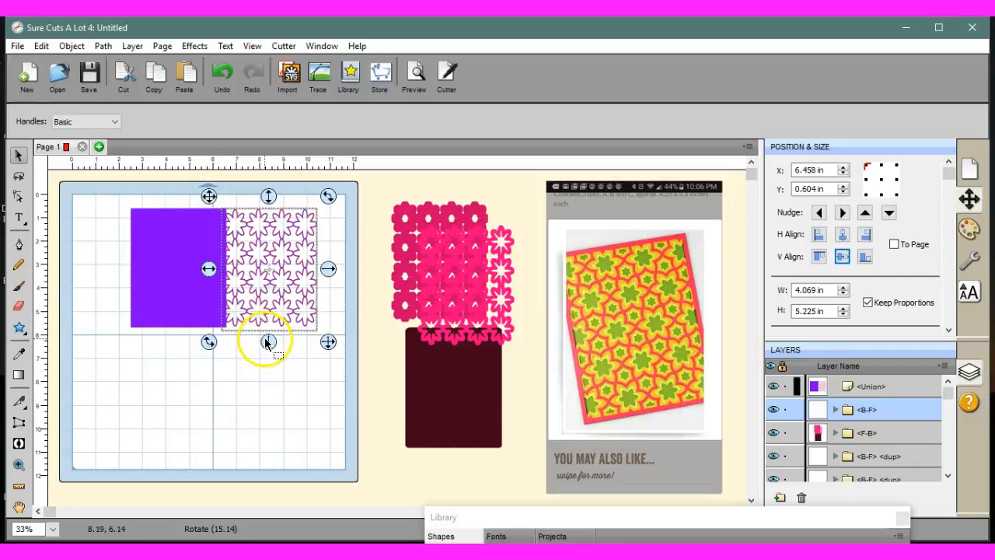
pyautogui.moveTo(272, 347); pyautogui.dragTo(269, 339)
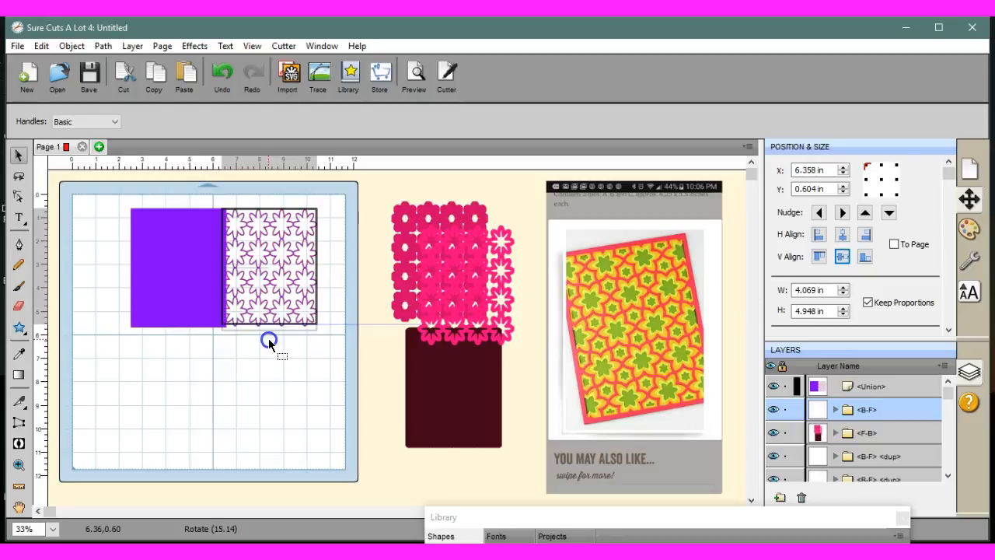
pyautogui.moveTo(268, 339); pyautogui.dragTo(268, 339)
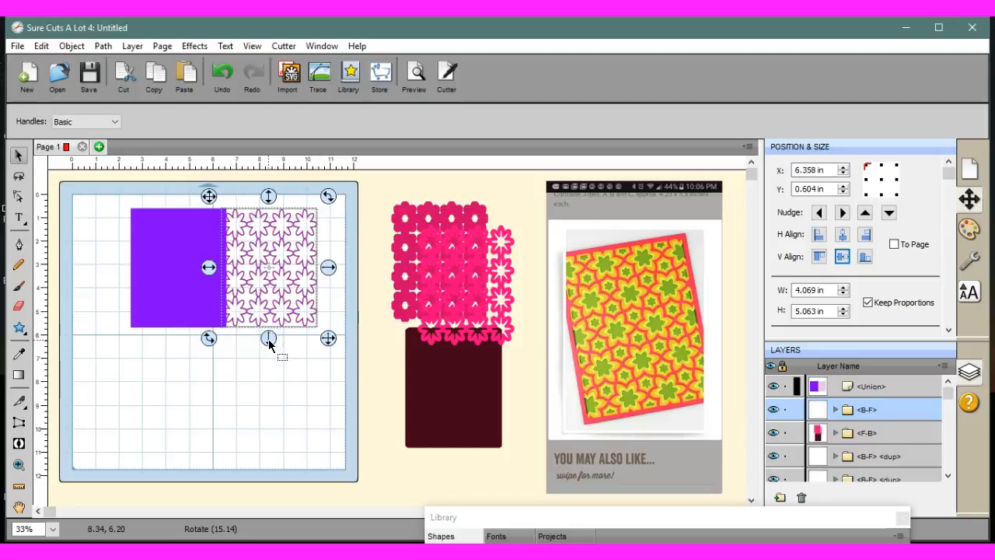
pyautogui.moveTo(268, 338); pyautogui.dragTo(269, 333)
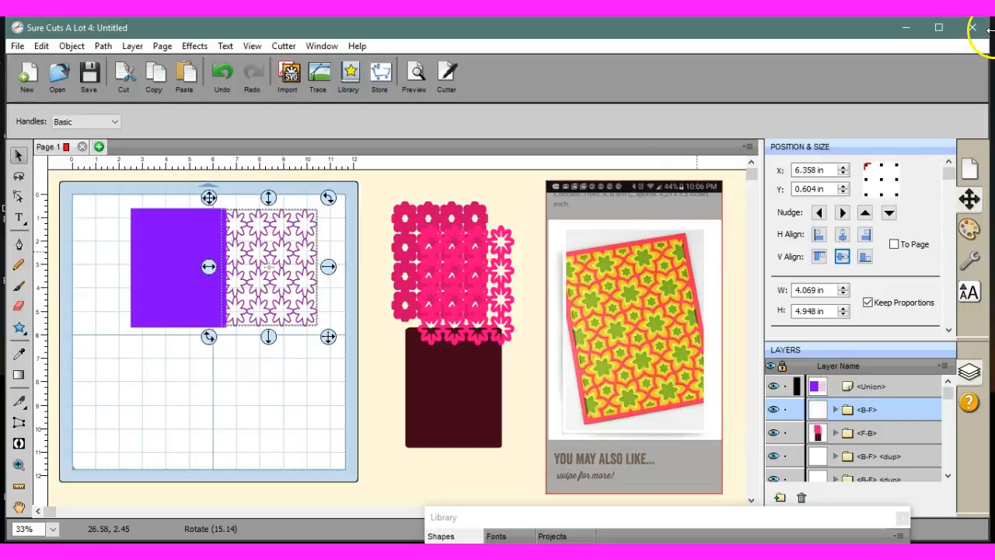
# - Shift the thin frame slightly down over the flower grid to X 6.354, Y 0.667 in
pyautogui.click(889, 214)
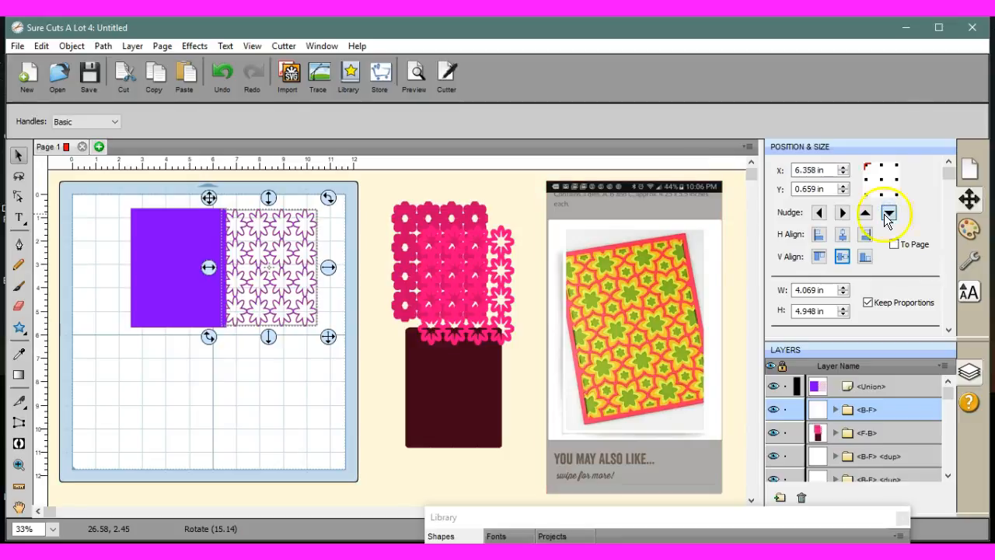
pyautogui.click(262, 368)
pyautogui.click(271, 383)
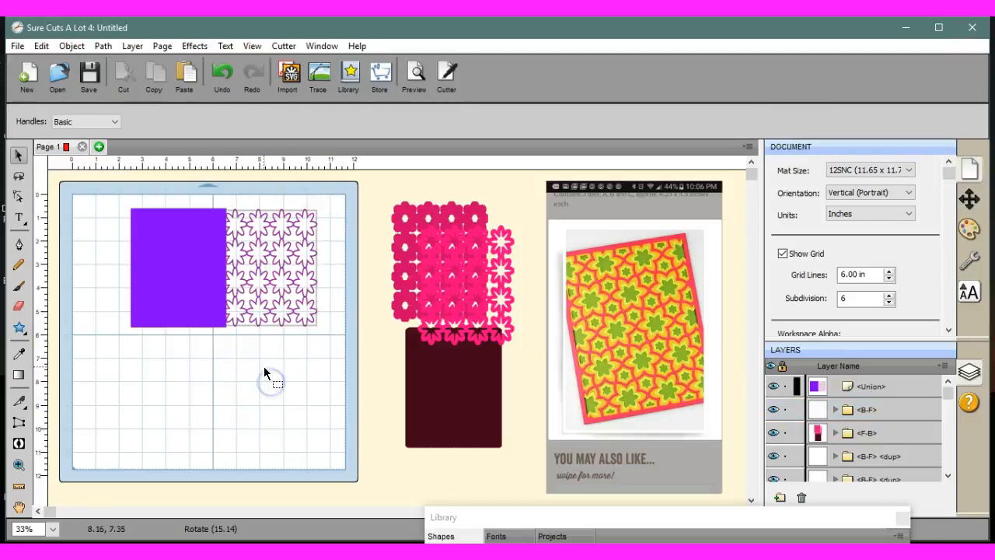
pyautogui.click(273, 326)
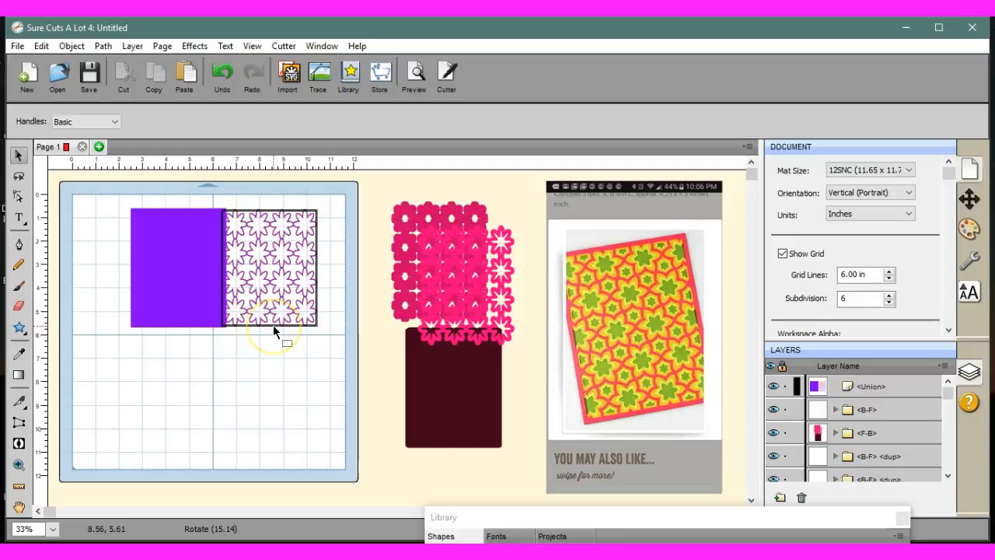
pyautogui.moveTo(272, 325); pyautogui.dragTo(272, 325)
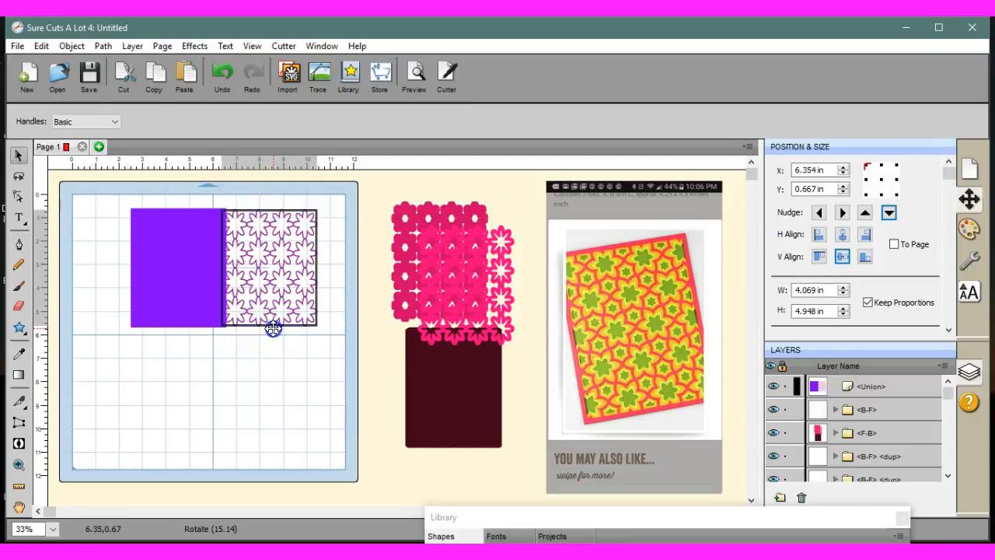
# - Try uniting the thin frame with the purple panel and flower grid using Union, and undo it
pyautogui.moveTo(98, 175); pyautogui.dragTo(334, 380)
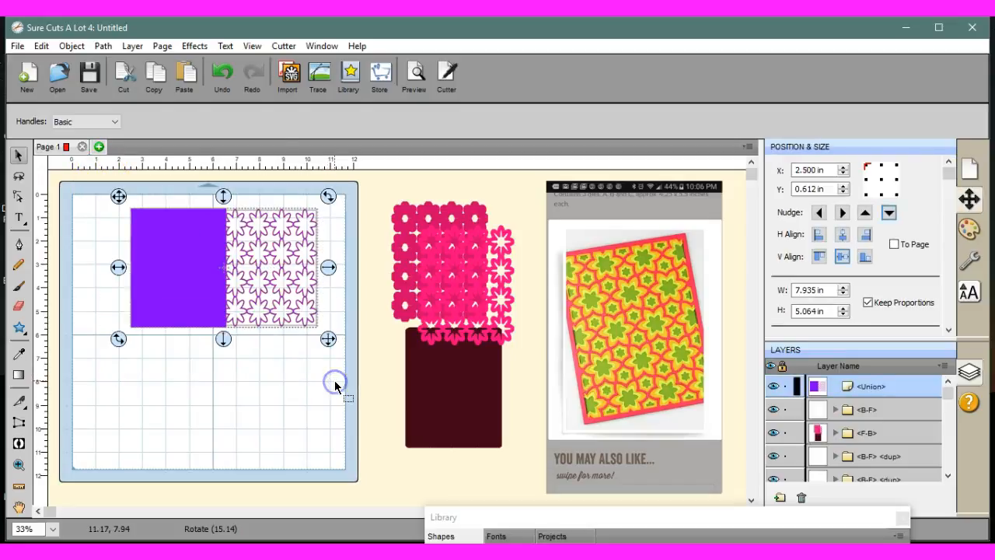
pyautogui.click(103, 47)
pyautogui.click(103, 64)
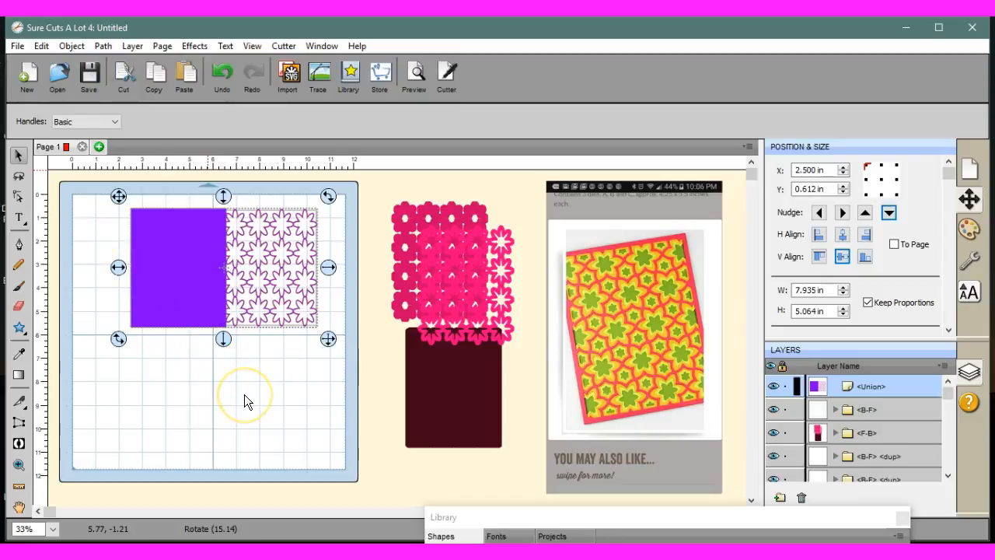
pyautogui.click(292, 371)
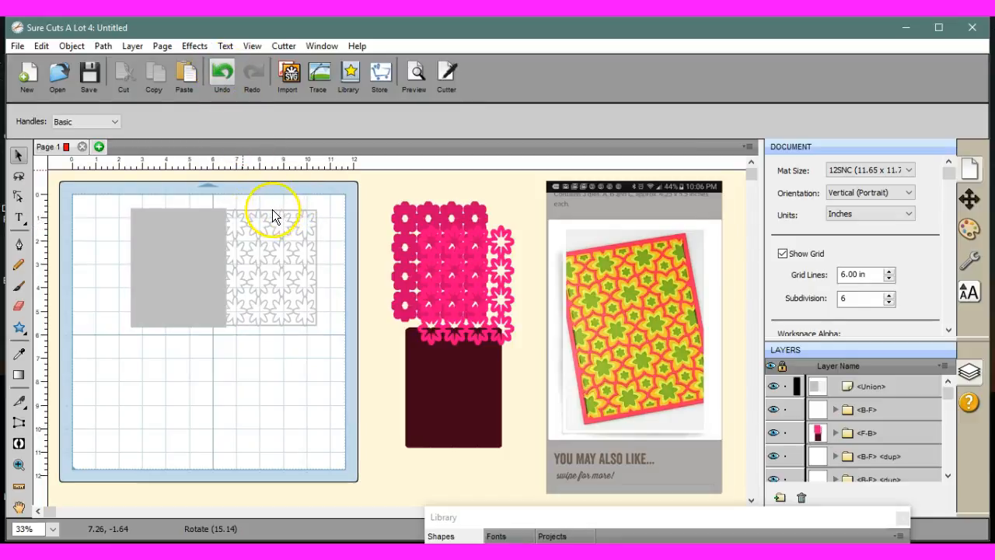
pyautogui.click(225, 84)
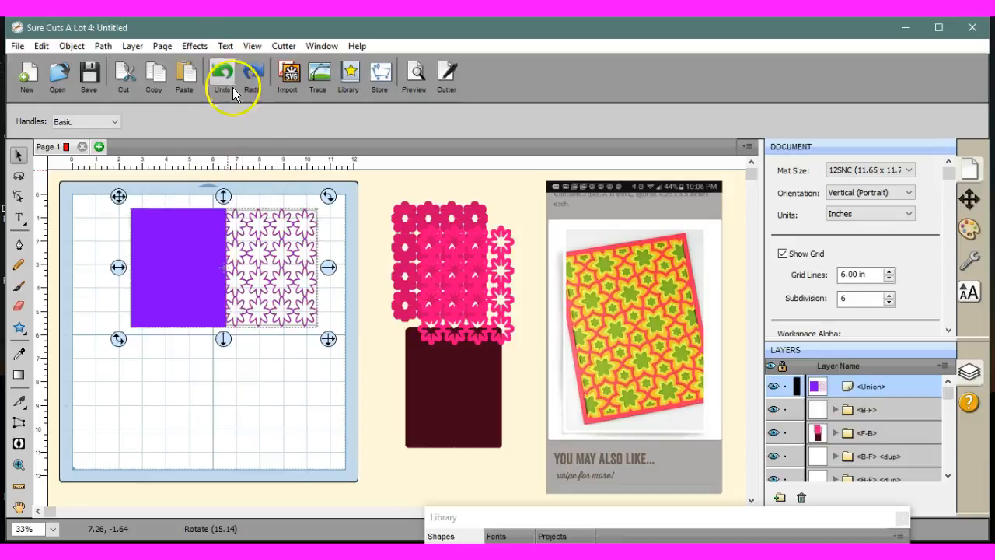
# - Nudge the thin frame up to Y 0.652 in and stretch its lower edge to a height of about 5.015 in
pyautogui.click(282, 185)
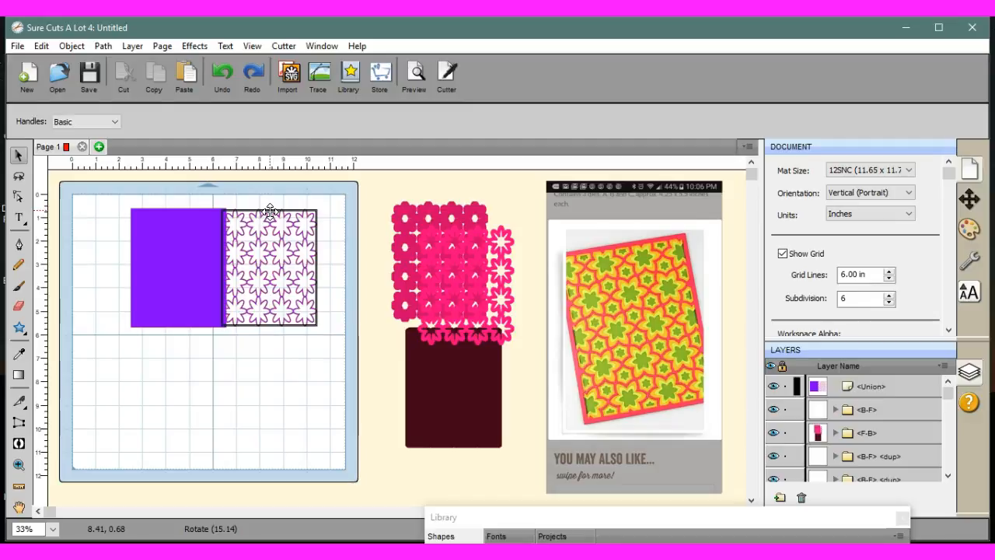
pyautogui.click(315, 203)
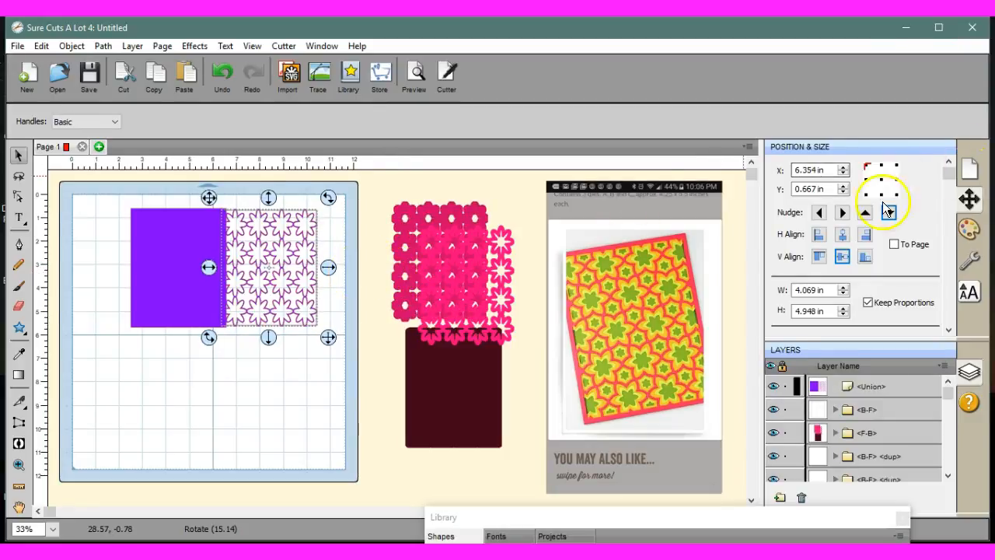
pyautogui.click(863, 213)
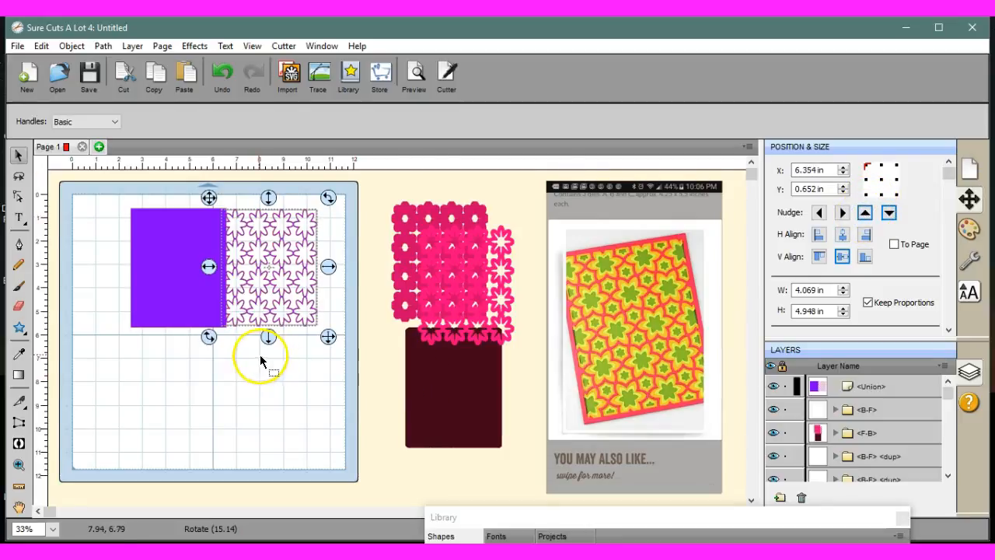
pyautogui.click(272, 335)
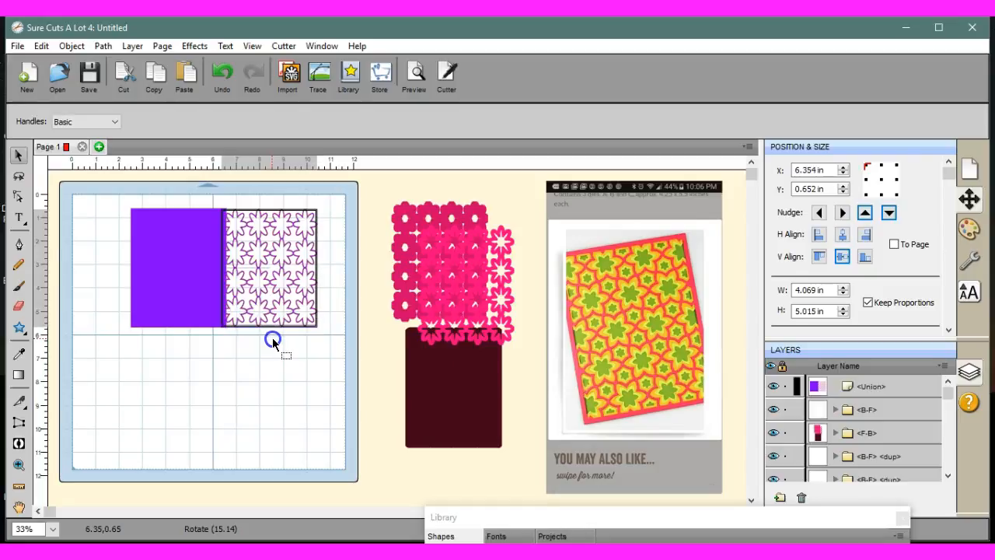
pyautogui.click(272, 335)
# - Unite the thin frame with the purple panel and flower grid, and move the merged shape to X 0.267, Y 0.178 in
pyautogui.moveTo(109, 179); pyautogui.dragTo(353, 387)
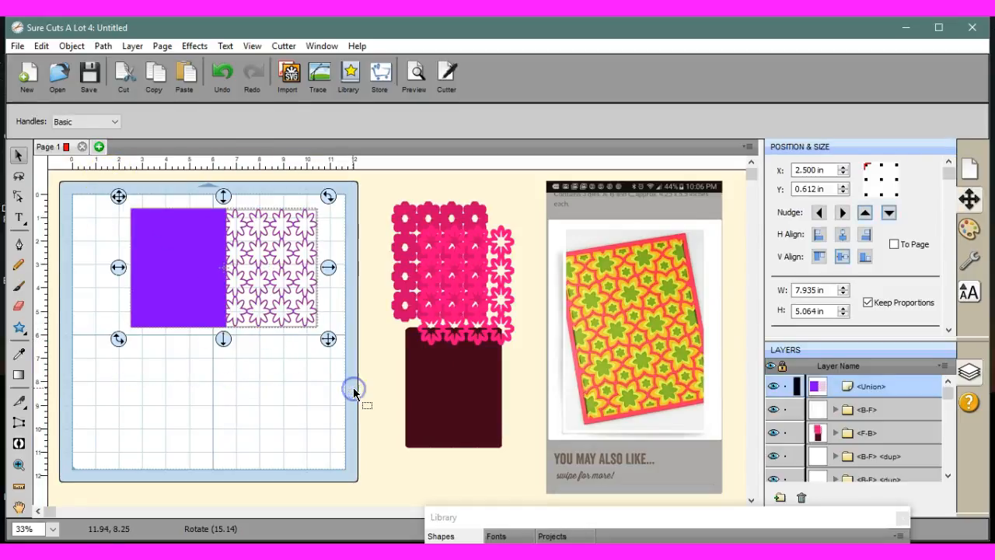
pyautogui.click(101, 47)
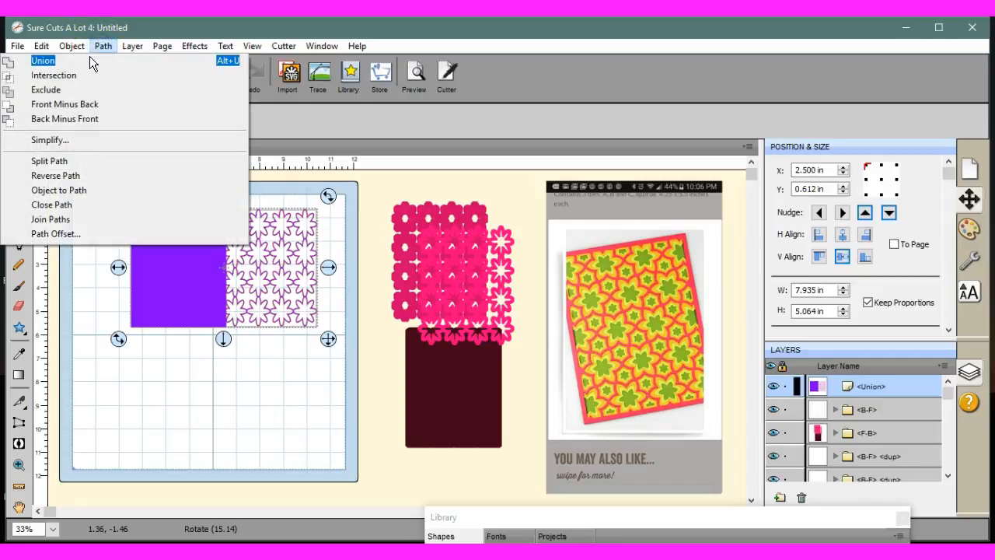
pyautogui.click(90, 58)
pyautogui.click(260, 237)
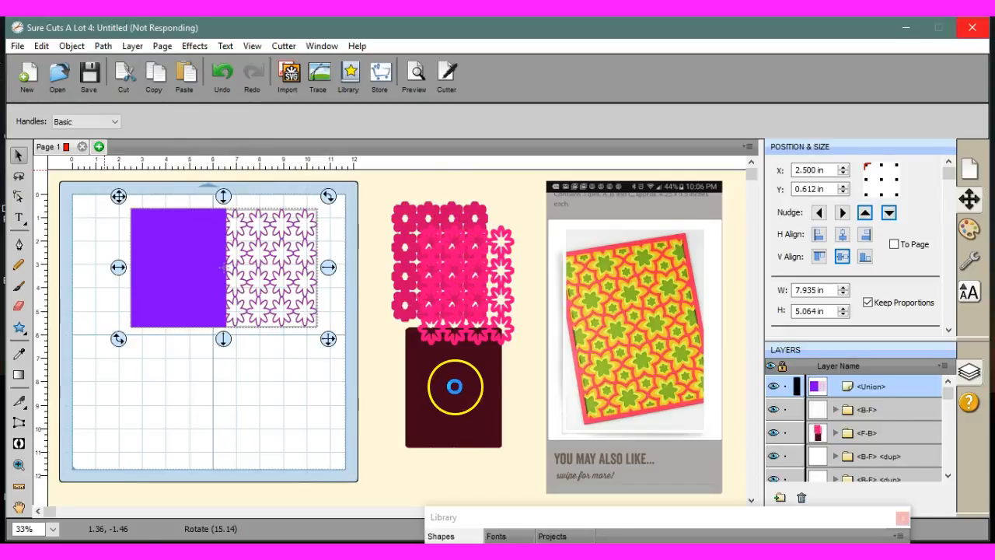
pyautogui.moveTo(201, 300); pyautogui.dragTo(149, 292)
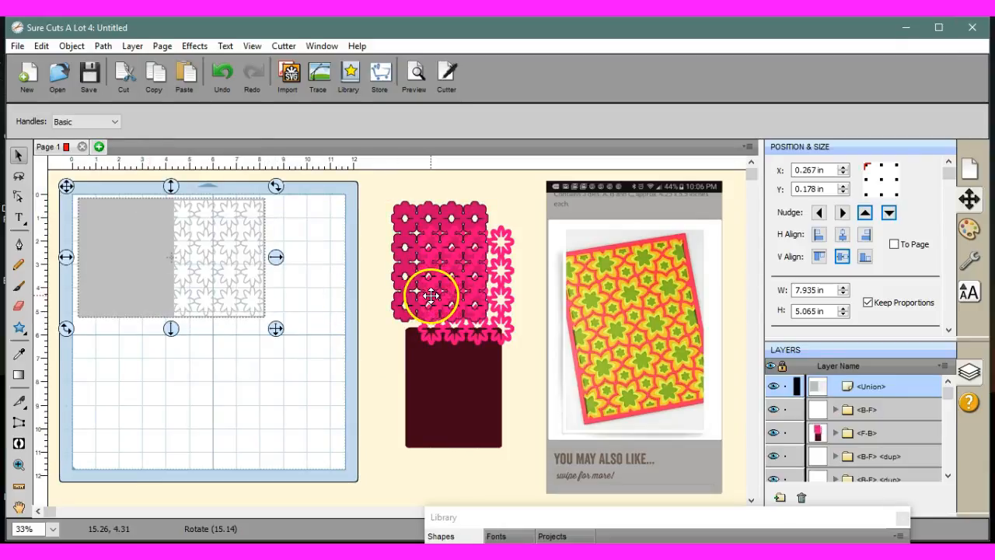
# - Move the dark maroon panel to X 0.260, Y 6.235 in and the open pink flower lattice to X 6.877, Y 6.256 in
pyautogui.moveTo(455, 394); pyautogui.dragTo(128, 406)
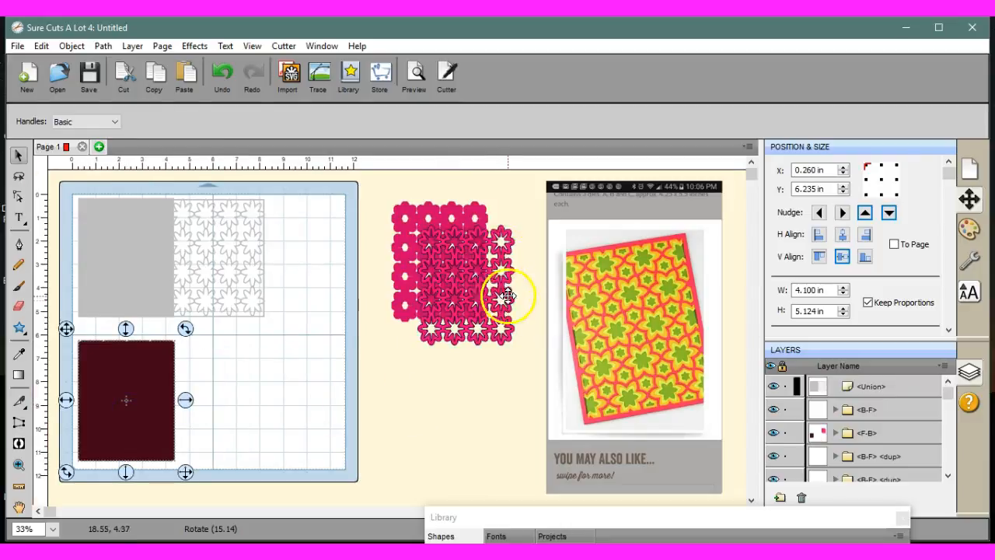
pyautogui.moveTo(499, 305); pyautogui.dragTo(317, 421)
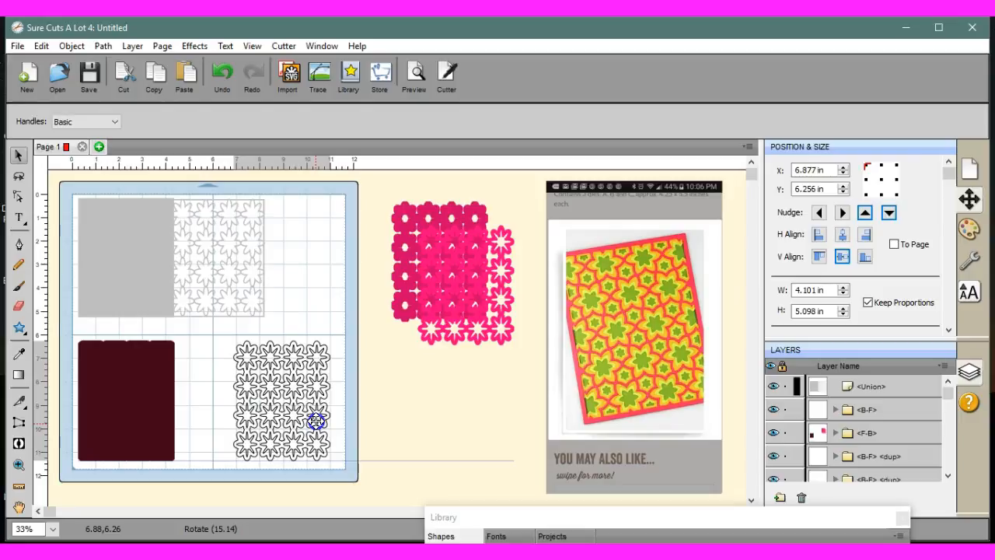
pyautogui.moveTo(317, 421); pyautogui.dragTo(314, 419)
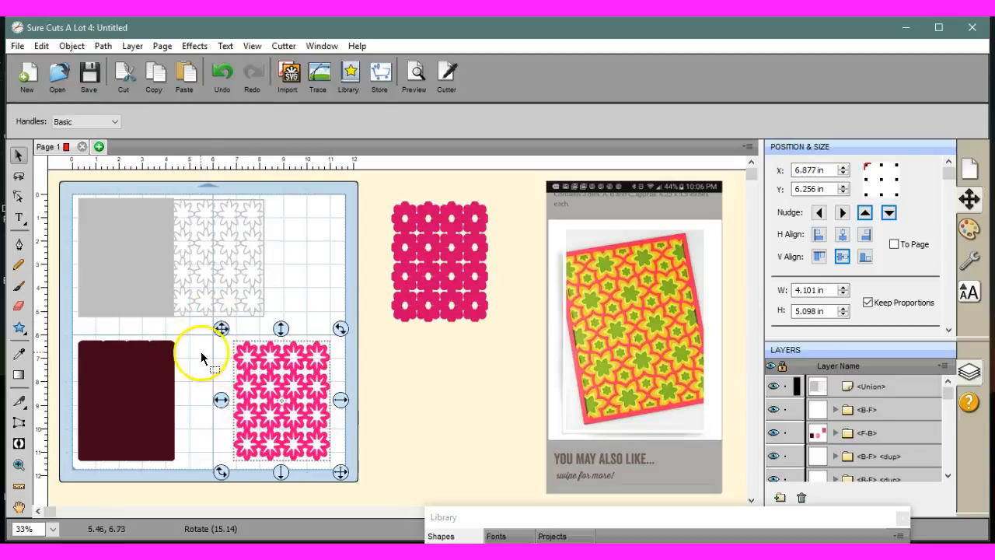
# - Add a second page to the project and return to Page 1
pyautogui.click(99, 146)
pyautogui.click(564, 318)
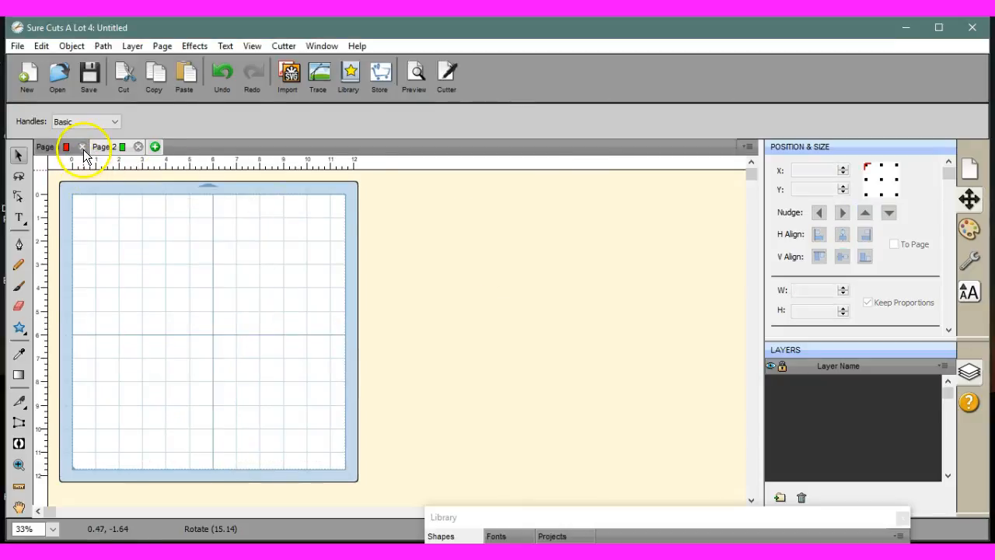
pyautogui.click(49, 146)
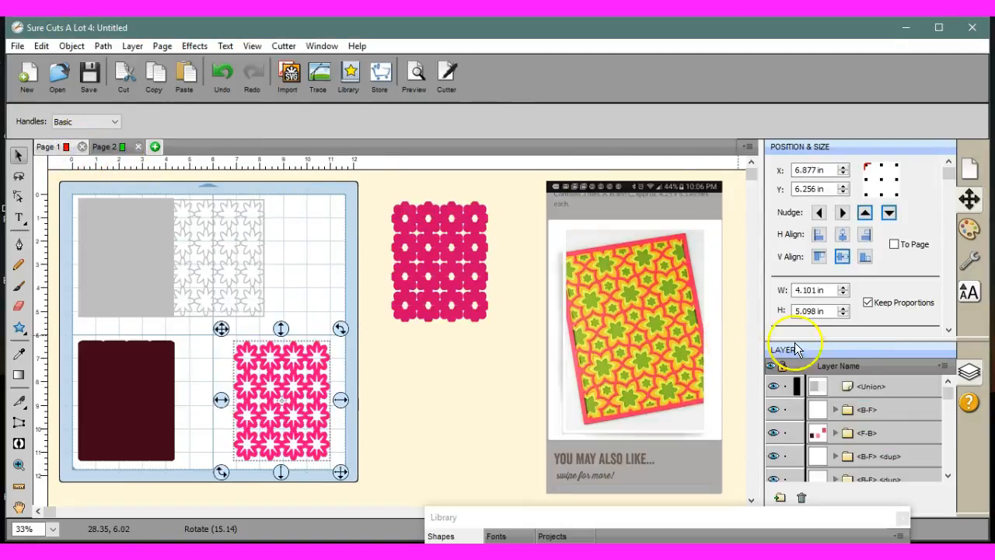
# - Send the dark pink flower grid beside the mat to Page 2 and place it on that mat at X 0.705, Y 0.375 in
pyautogui.click(446, 276)
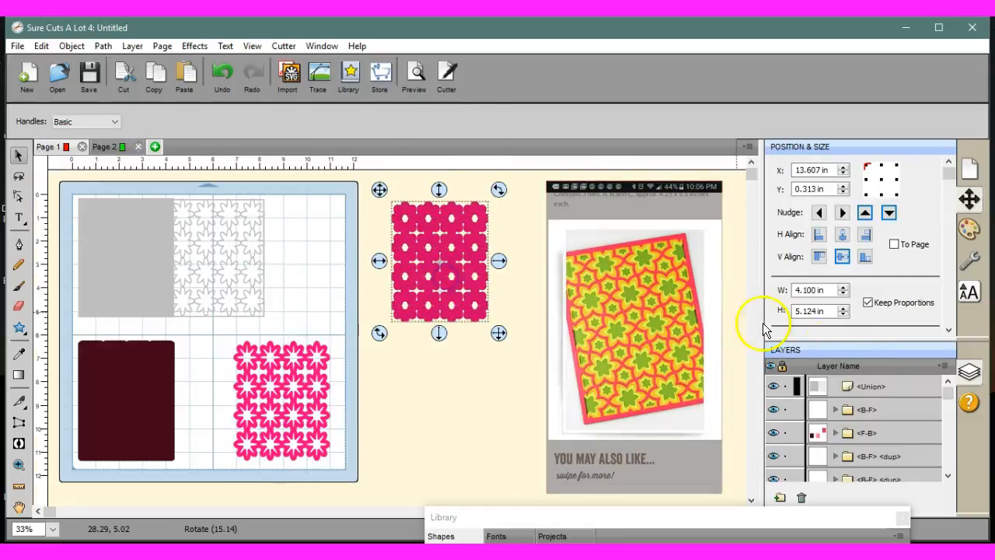
pyautogui.click(945, 365)
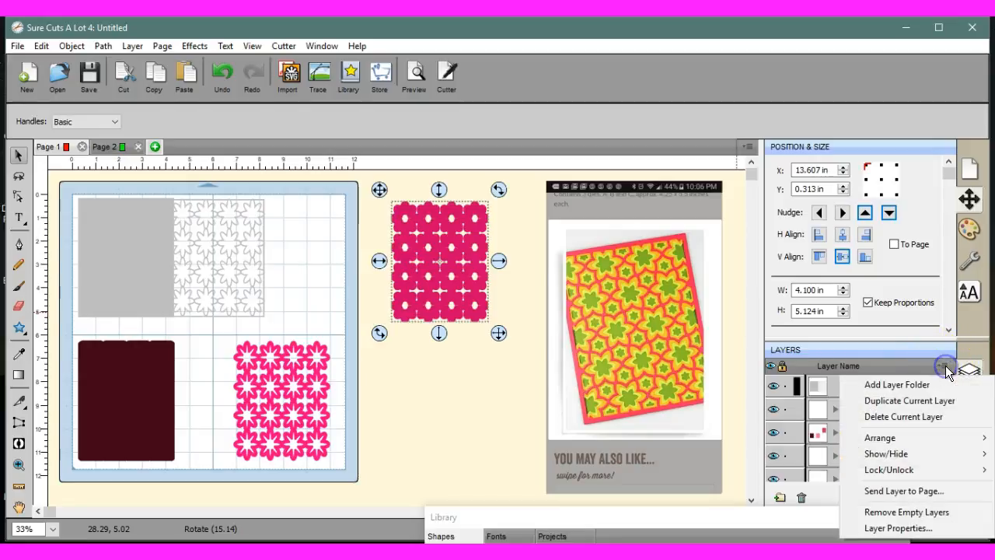
pyautogui.click(951, 490)
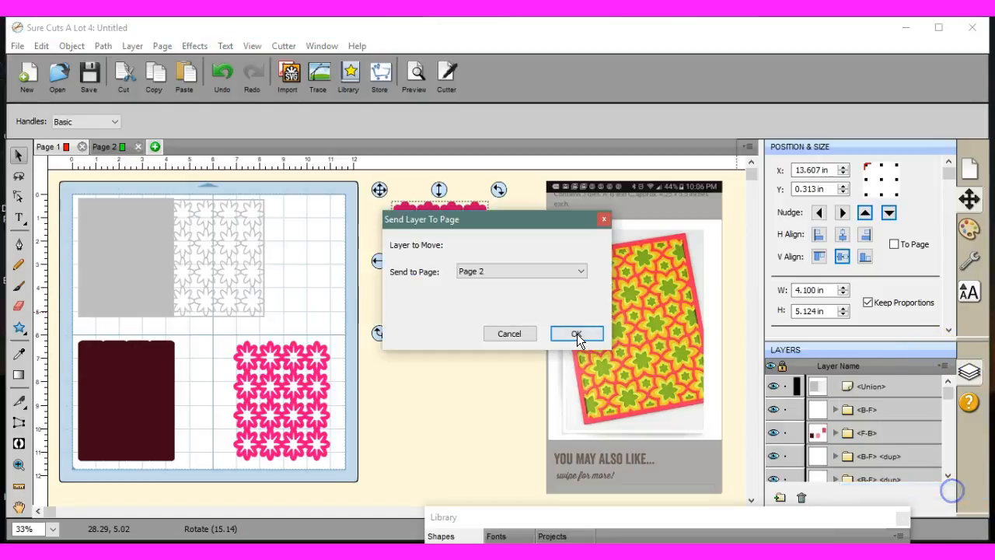
pyautogui.click(573, 333)
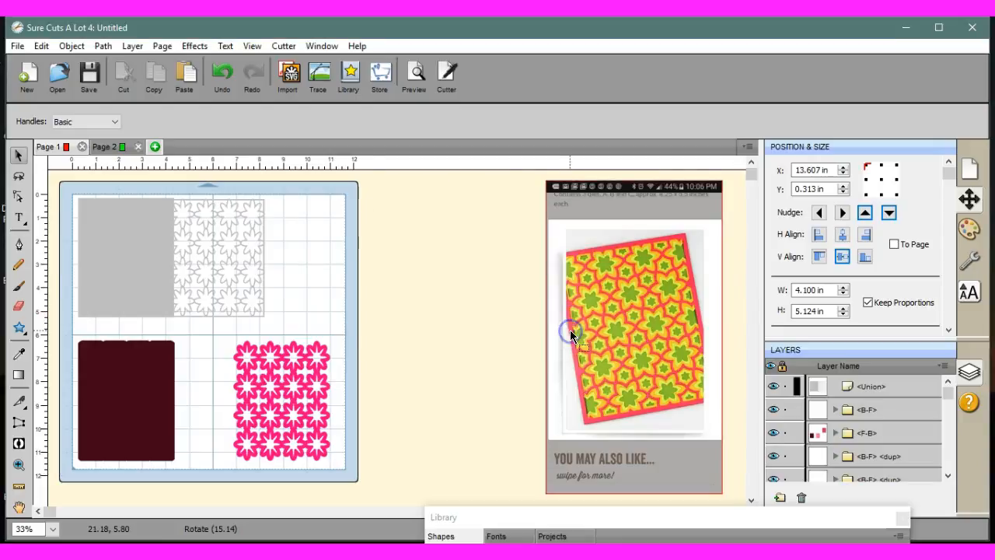
pyautogui.click(113, 149)
pyautogui.moveTo(444, 265); pyautogui.dragTo(153, 266)
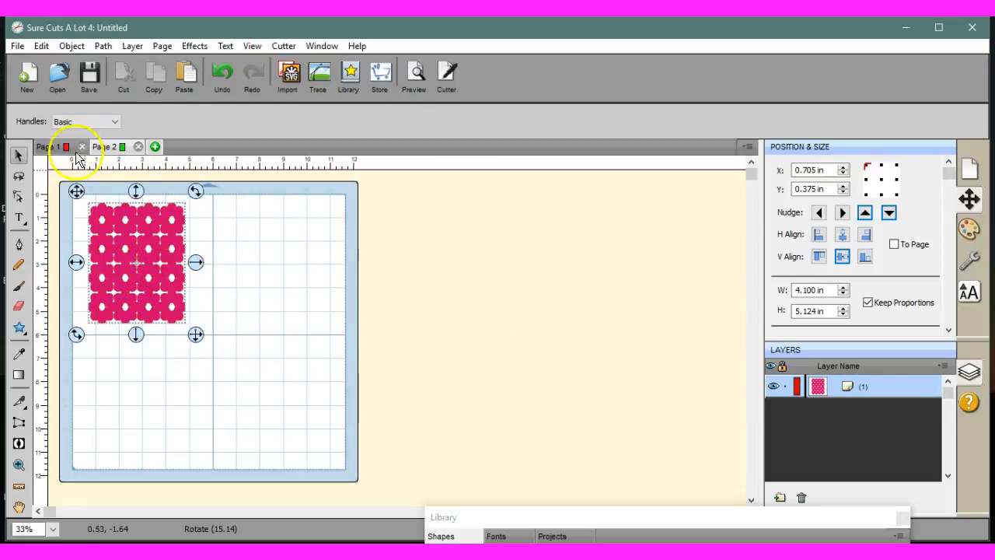
# - Review the file formats offered when exporting from Page 2, and close the export dialog without saving
pyautogui.click(17, 45)
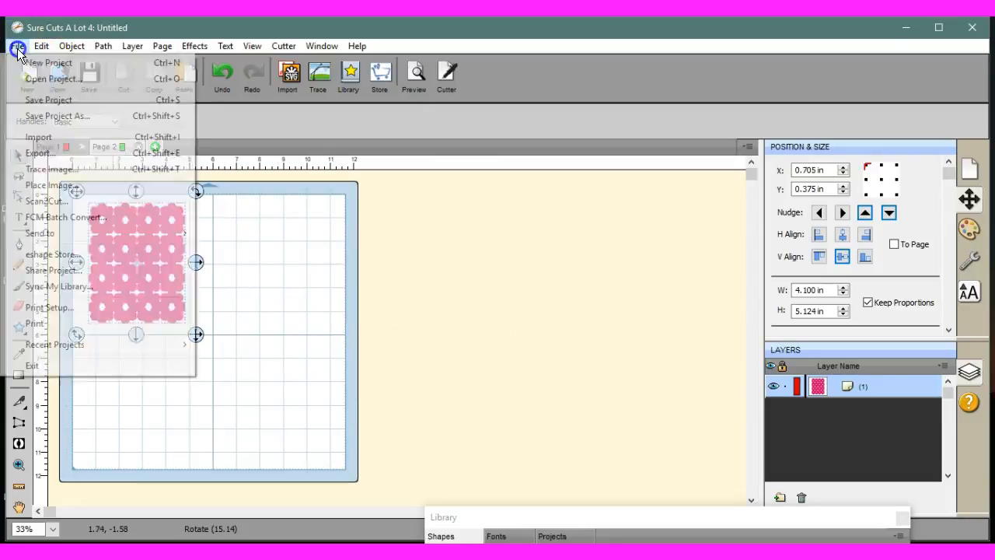
pyautogui.click(50, 154)
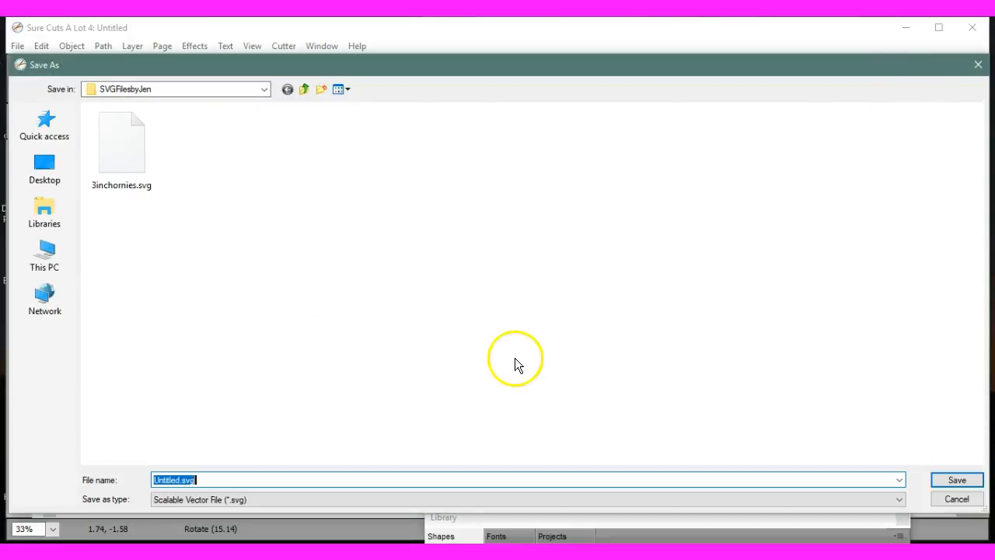
pyautogui.click(345, 502)
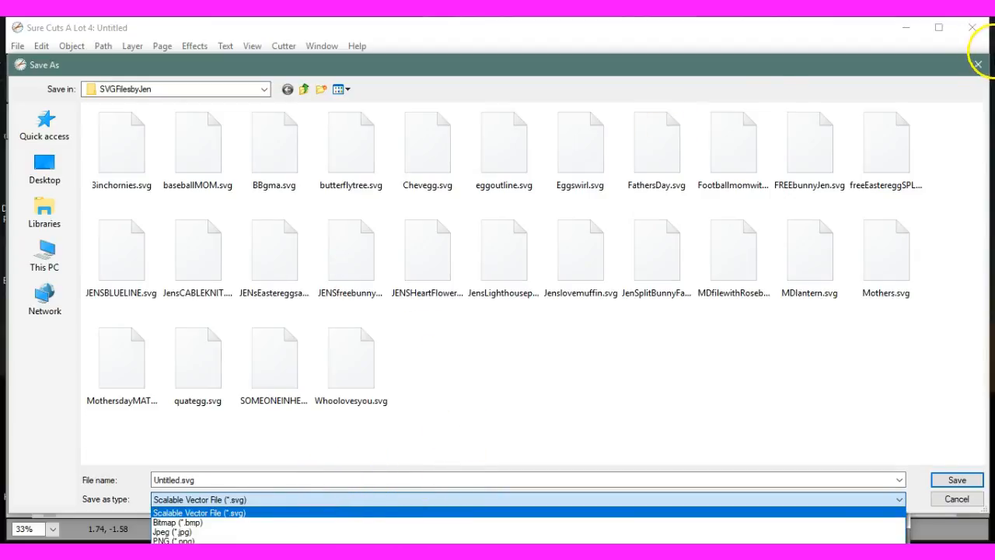
pyautogui.click(978, 66)
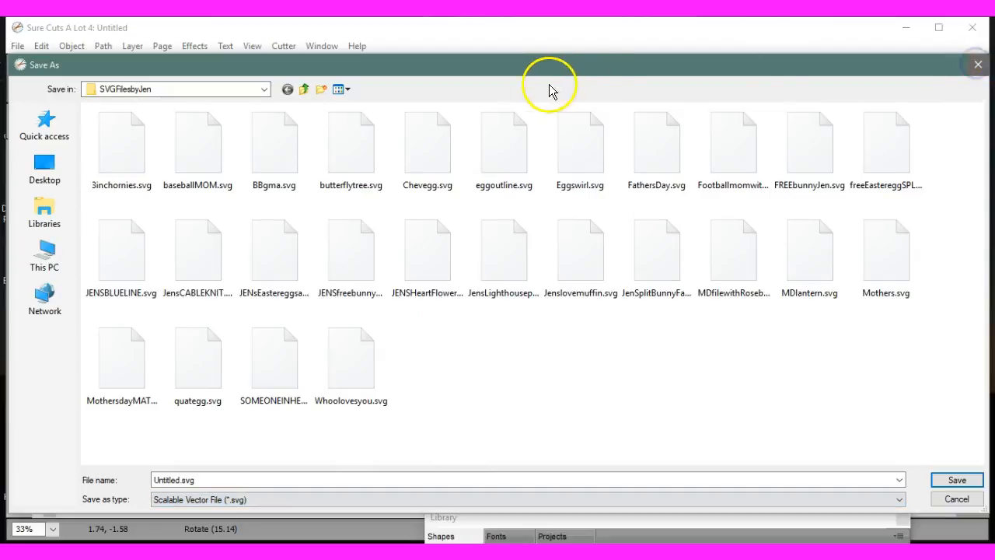
pyautogui.click(976, 67)
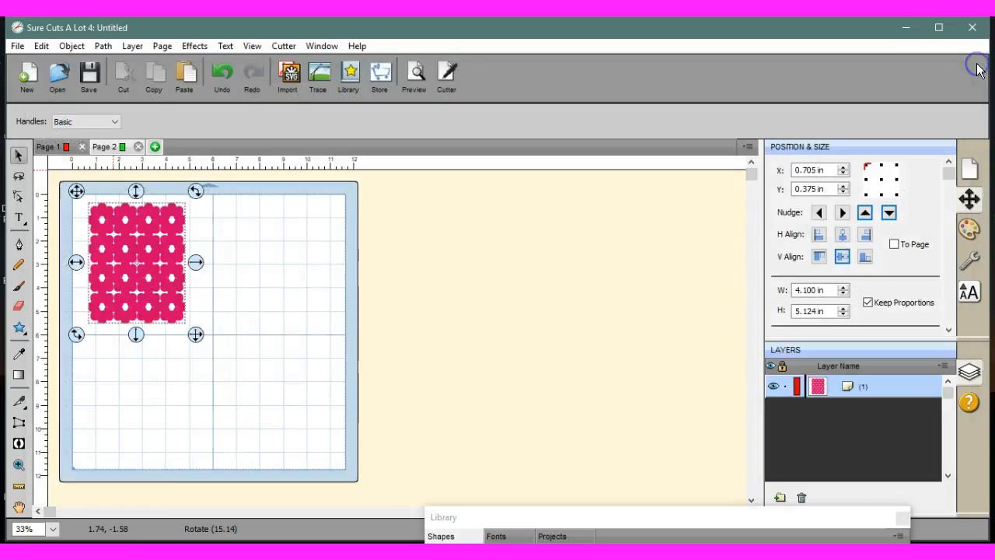
# - Return to Page 1 and delete the reference screenshot beside the mat
pyautogui.click(58, 150)
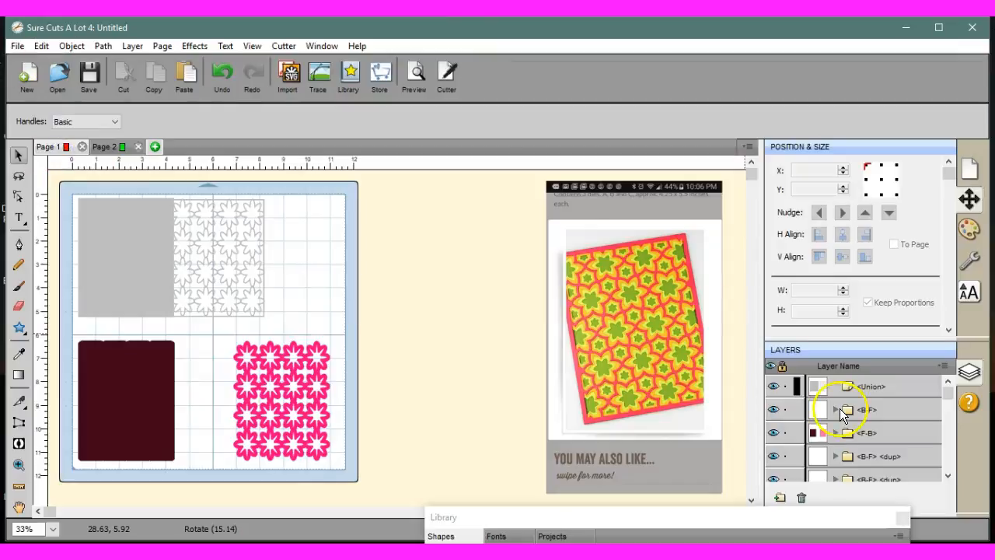
pyautogui.click(646, 357)
pyautogui.rightClick(646, 356)
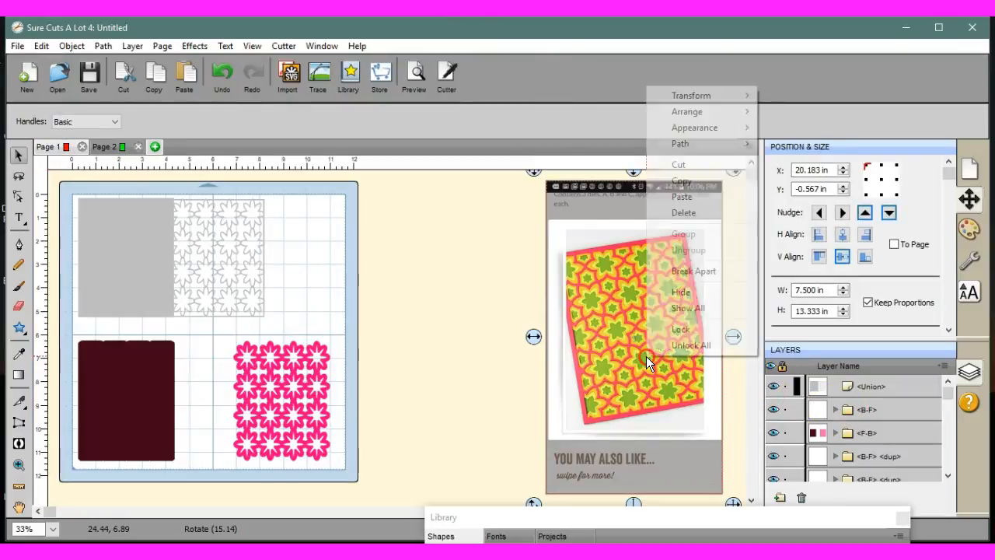
pyautogui.click(687, 215)
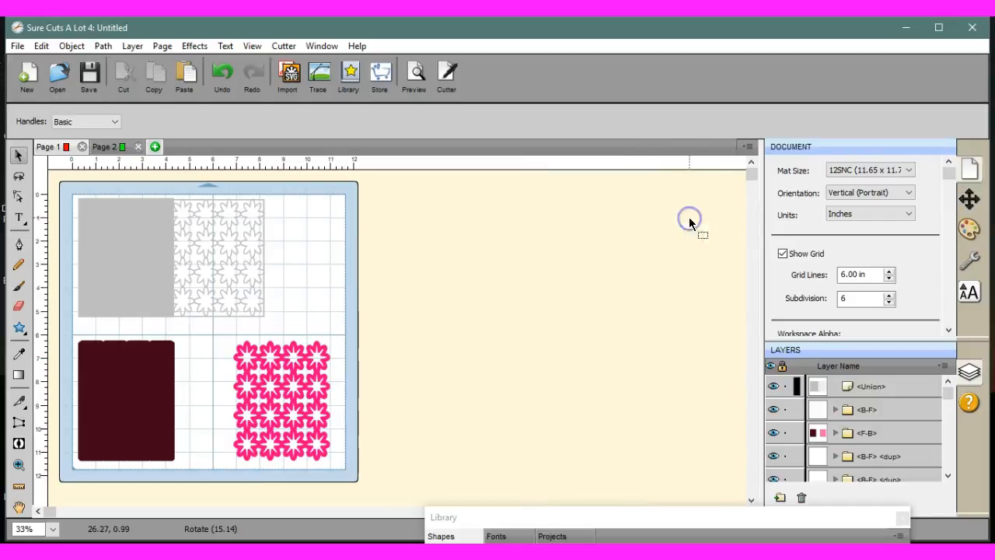
# - Check the export file type choices for the Page 1 layout and leave the export without saving a file
pyautogui.click(17, 45)
pyautogui.click(33, 153)
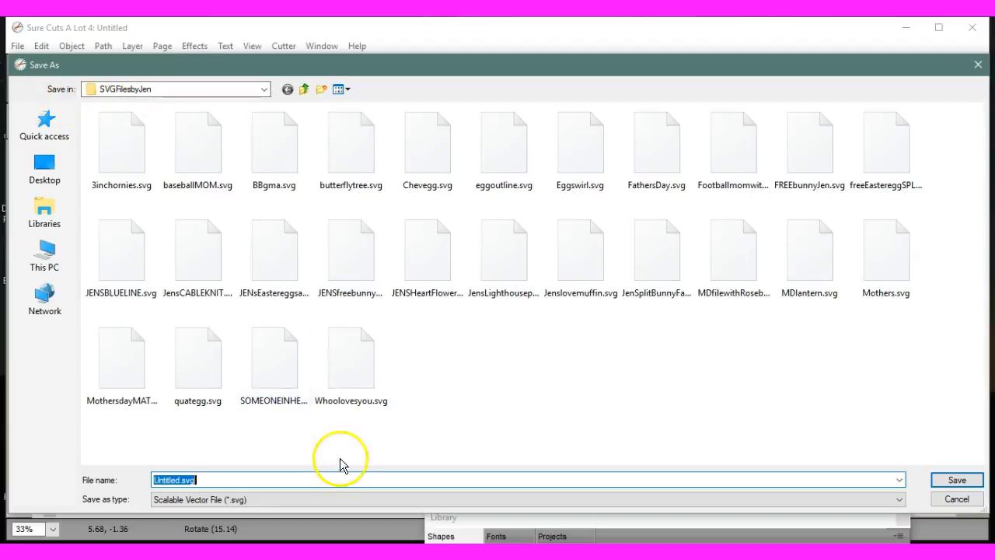
pyautogui.click(282, 502)
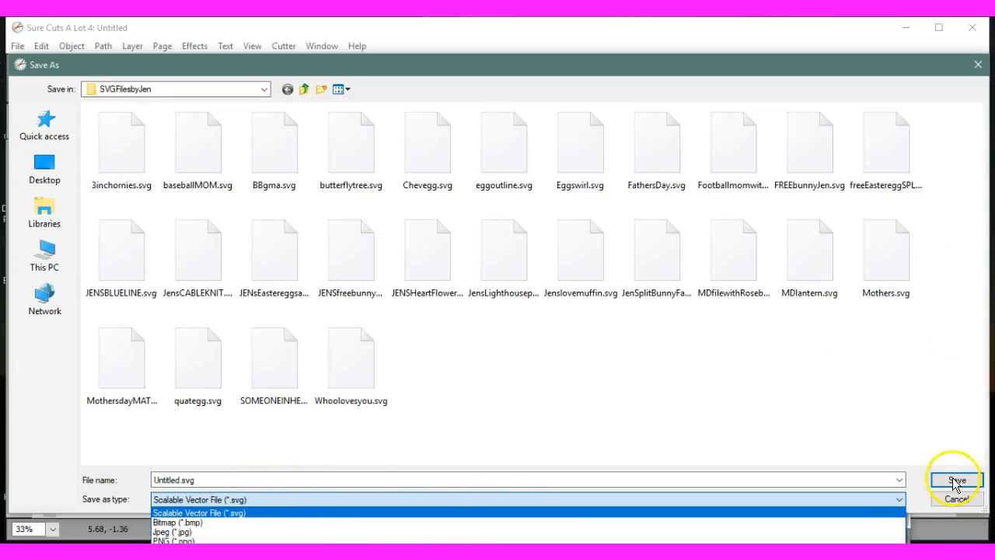
pyautogui.click(977, 62)
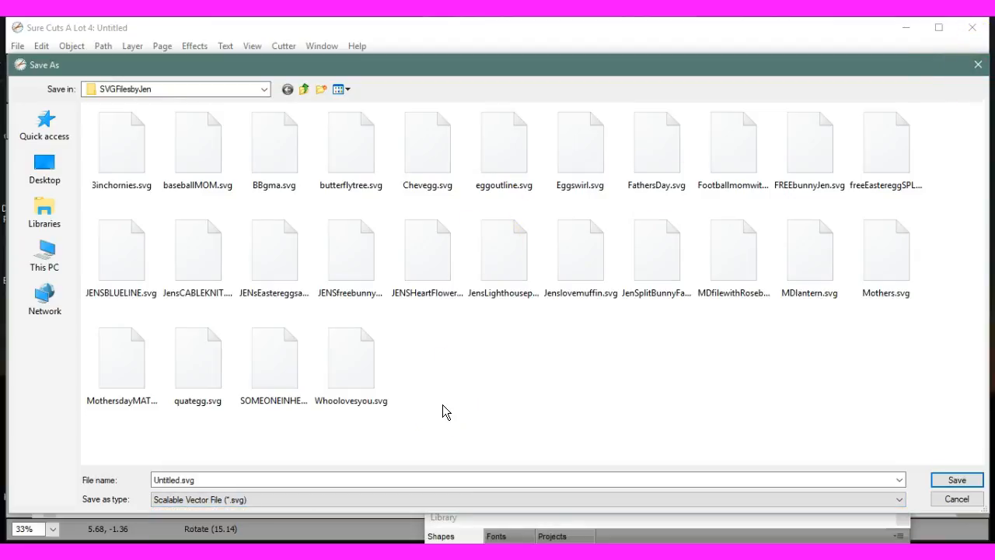
pyautogui.click(978, 66)
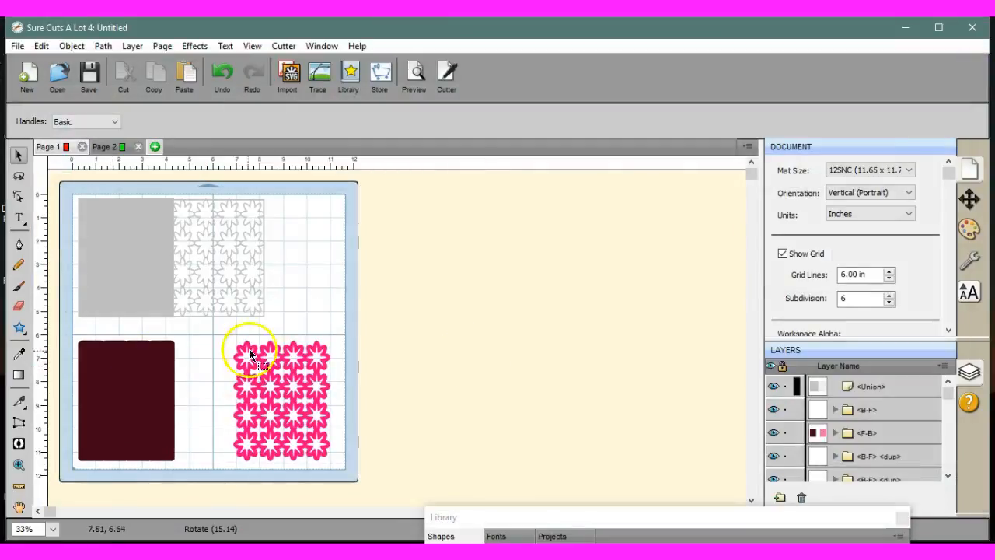